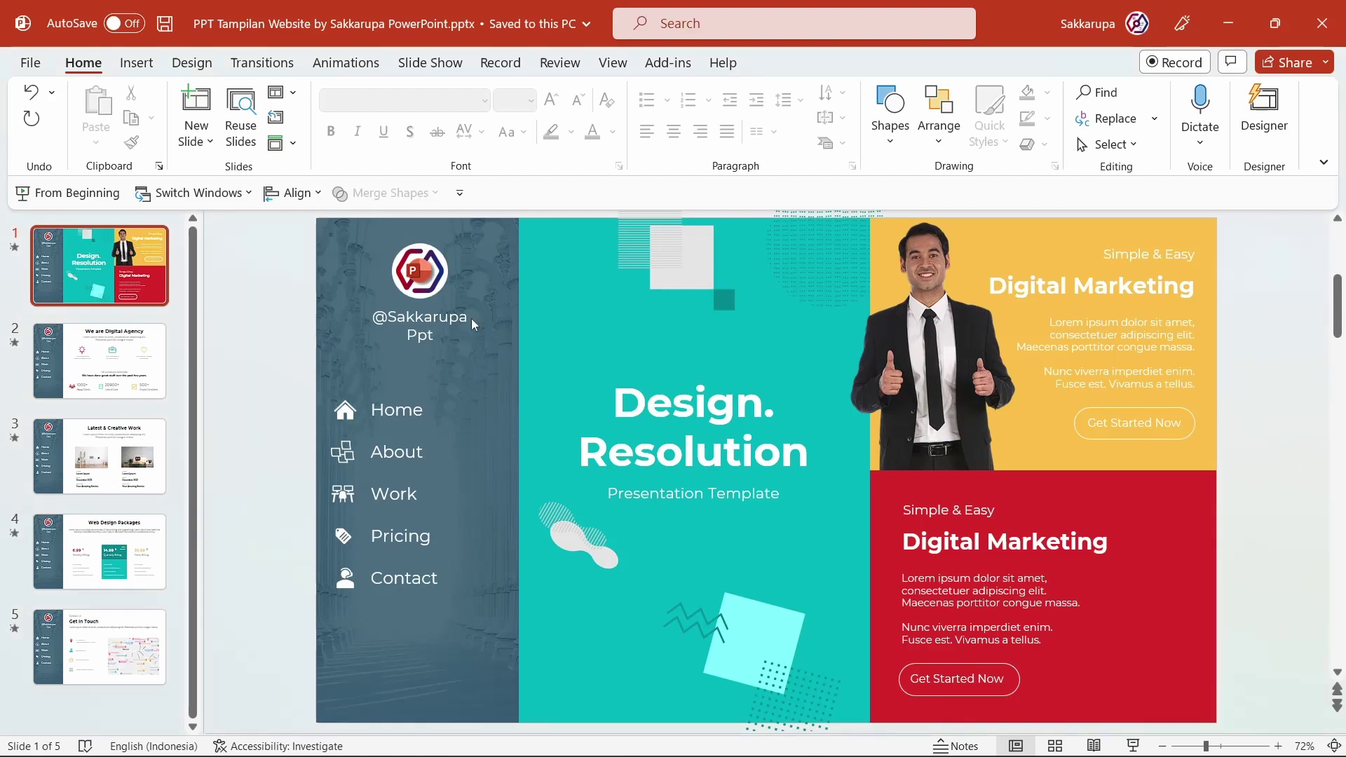
Start the website-style deck's slide show from the first slide using the Quick Access Toolbar
{"action": "left_click", "coordinate": [67, 193]}
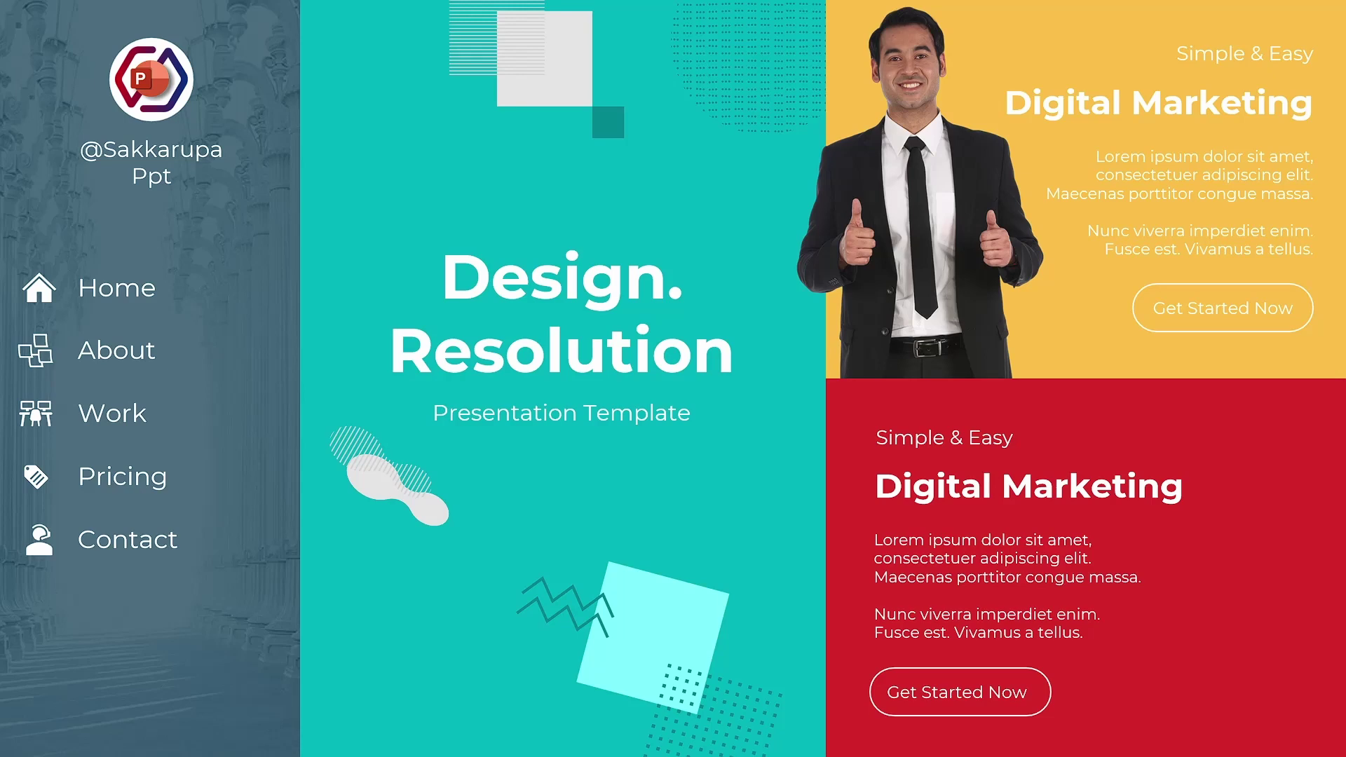
In the running show, follow the About, Work, Pricing, Contact and Home sidebar links in turn
{"action": "left_click", "coordinate": [136, 351]}
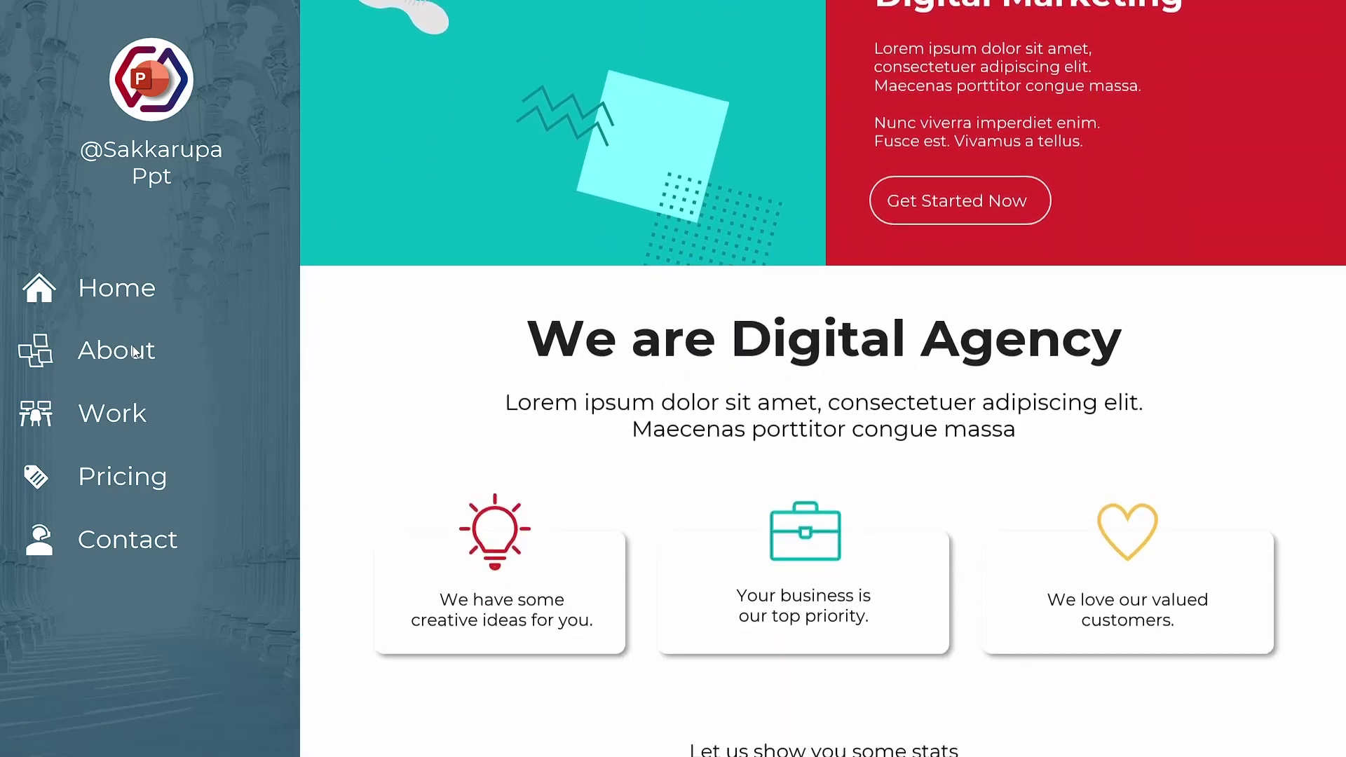
{"action": "left_click", "coordinate": [132, 419]}
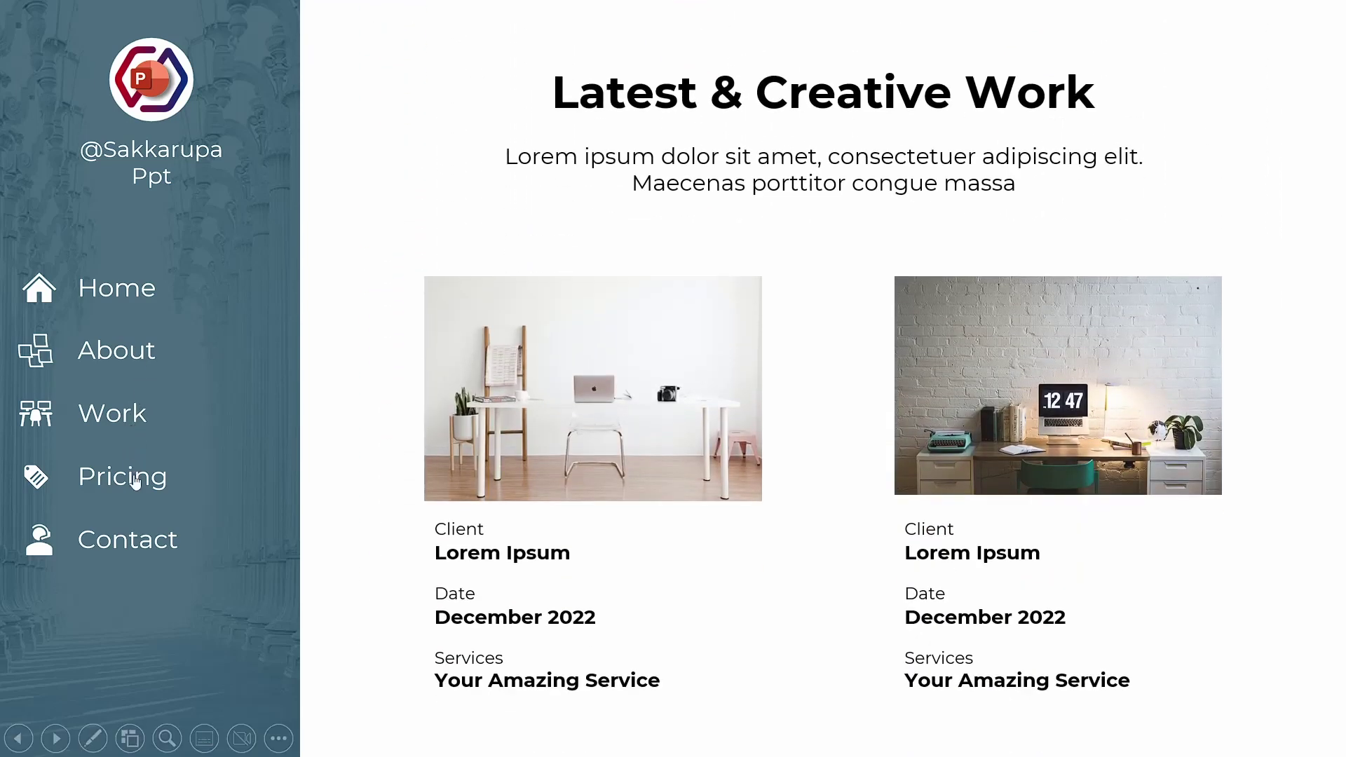
{"action": "left_click", "coordinate": [133, 477]}
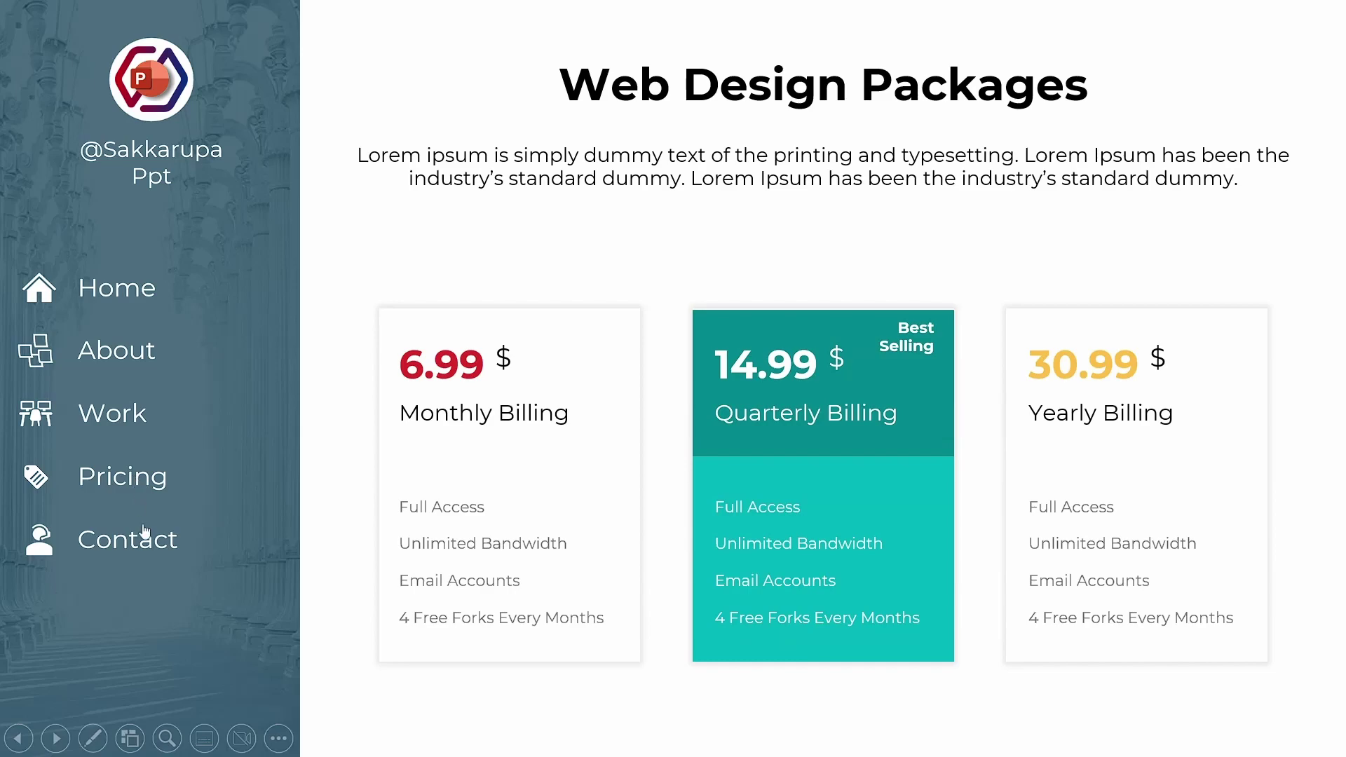
{"action": "left_click", "coordinate": [144, 536]}
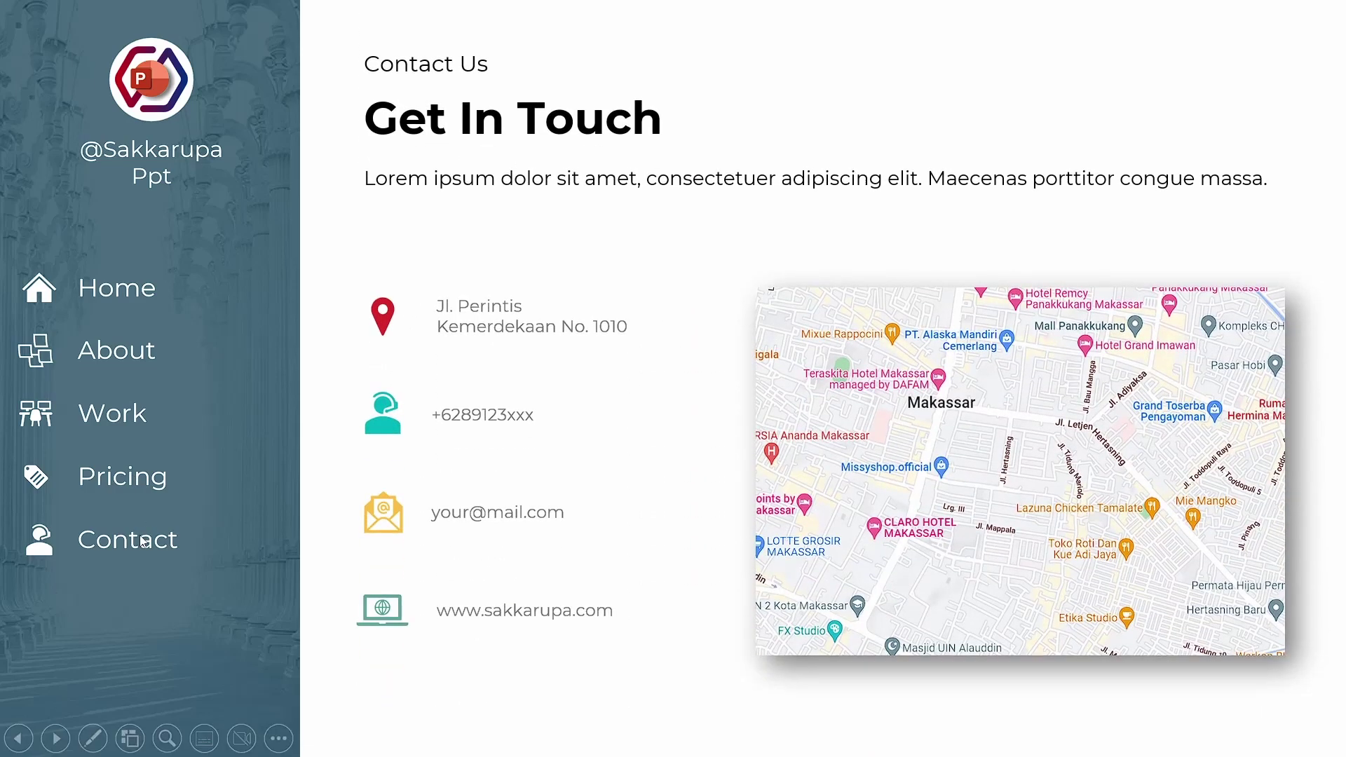
{"action": "left_click", "coordinate": [149, 290]}
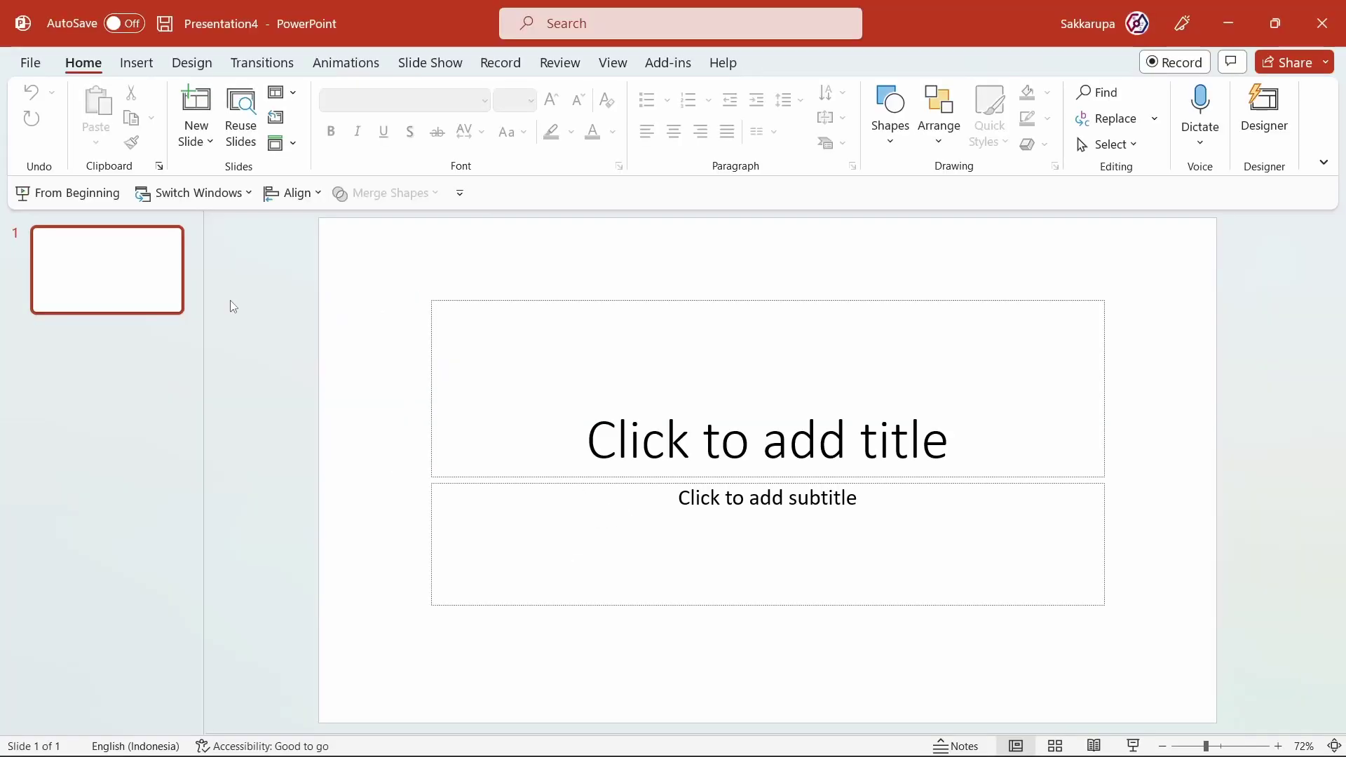
Switch the first slide to the Blank layout and duplicate it into five blank slides
{"action": "left_click", "coordinate": [283, 91]}
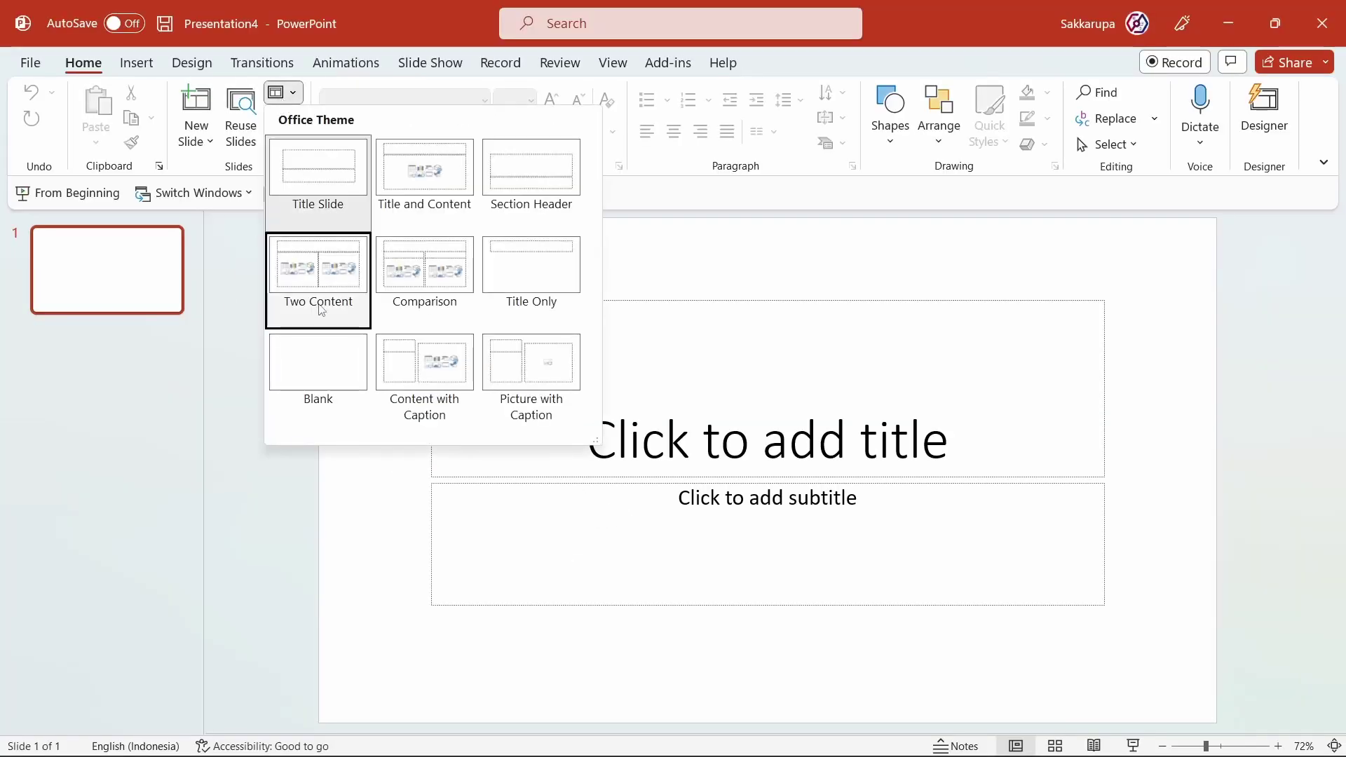
{"action": "left_click", "coordinate": [333, 371]}
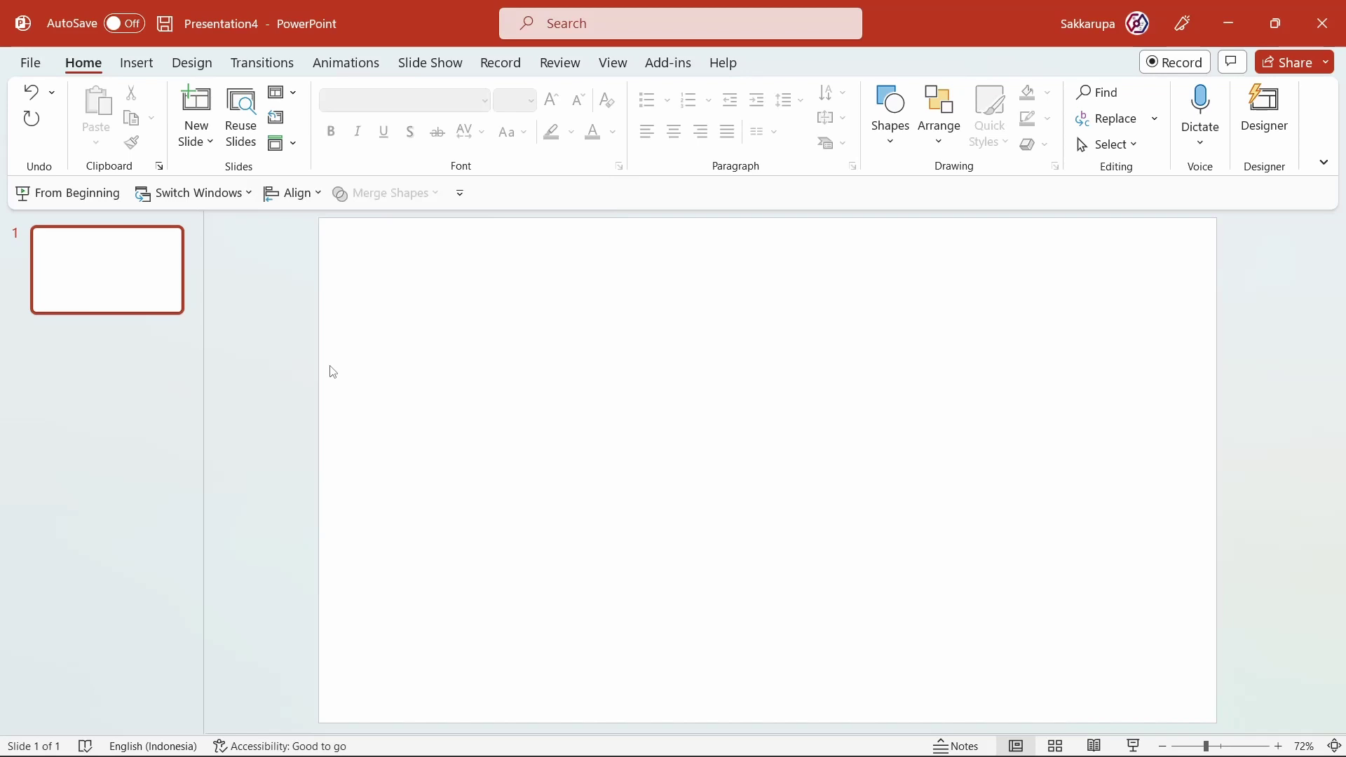
{"action": "left_click", "coordinate": [104, 268]}
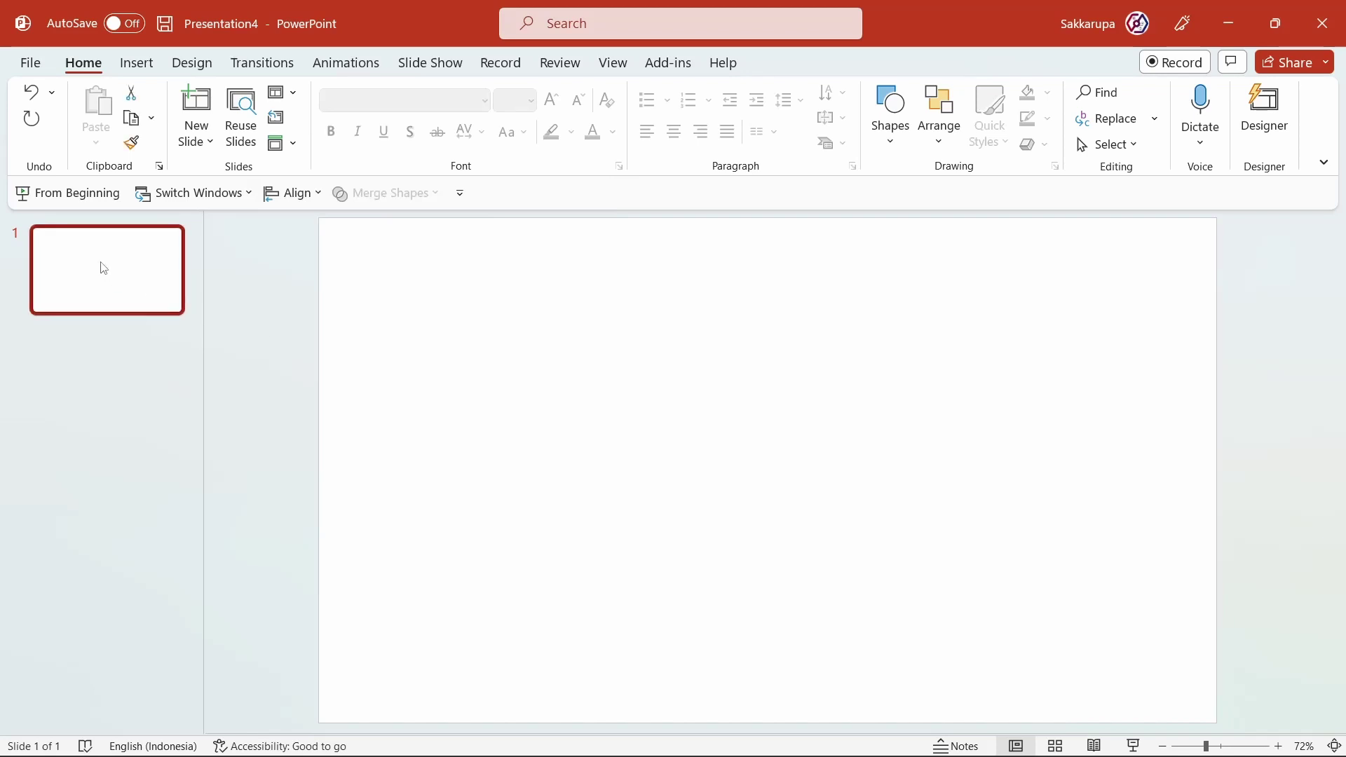
{"action": "key", "text": "Return"}
{"action": "key", "text": "Return"}
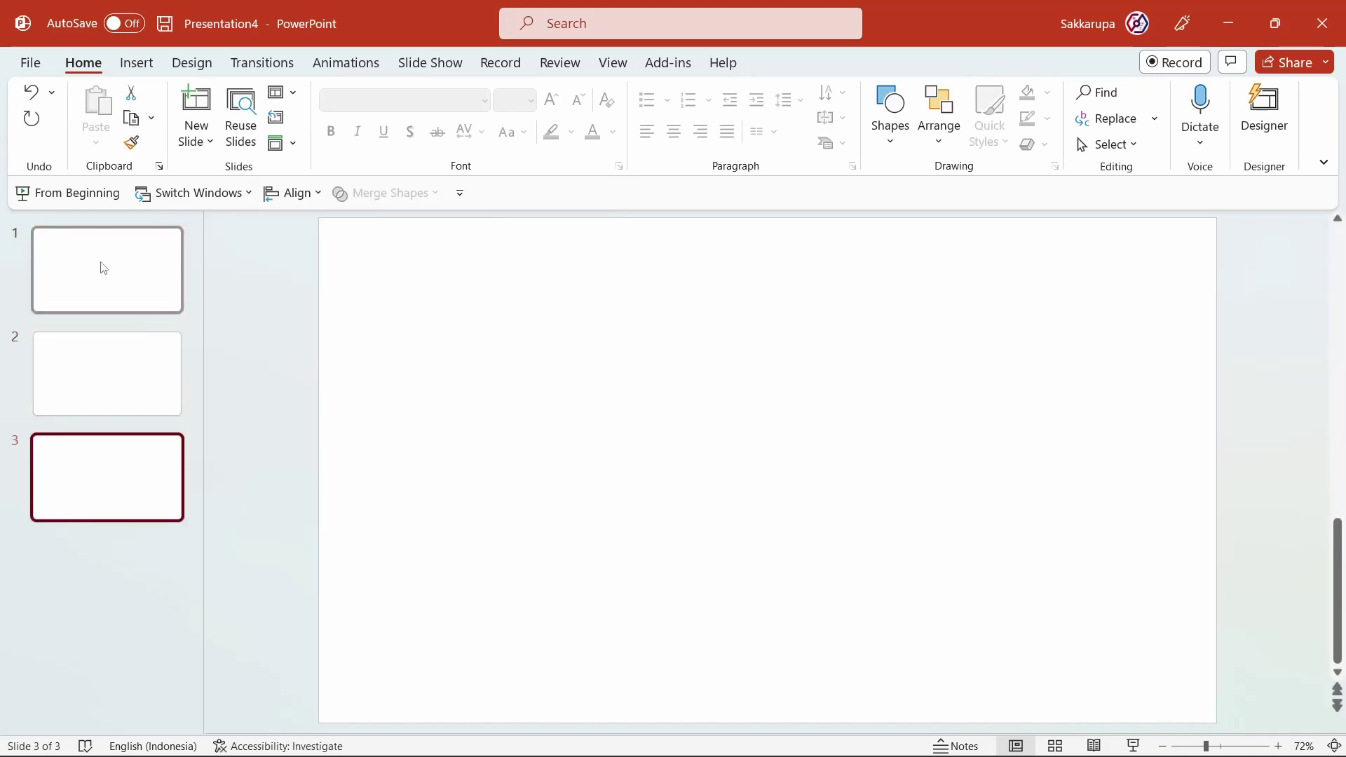
{"action": "key", "text": "Return"}
{"action": "key", "text": "Return"}
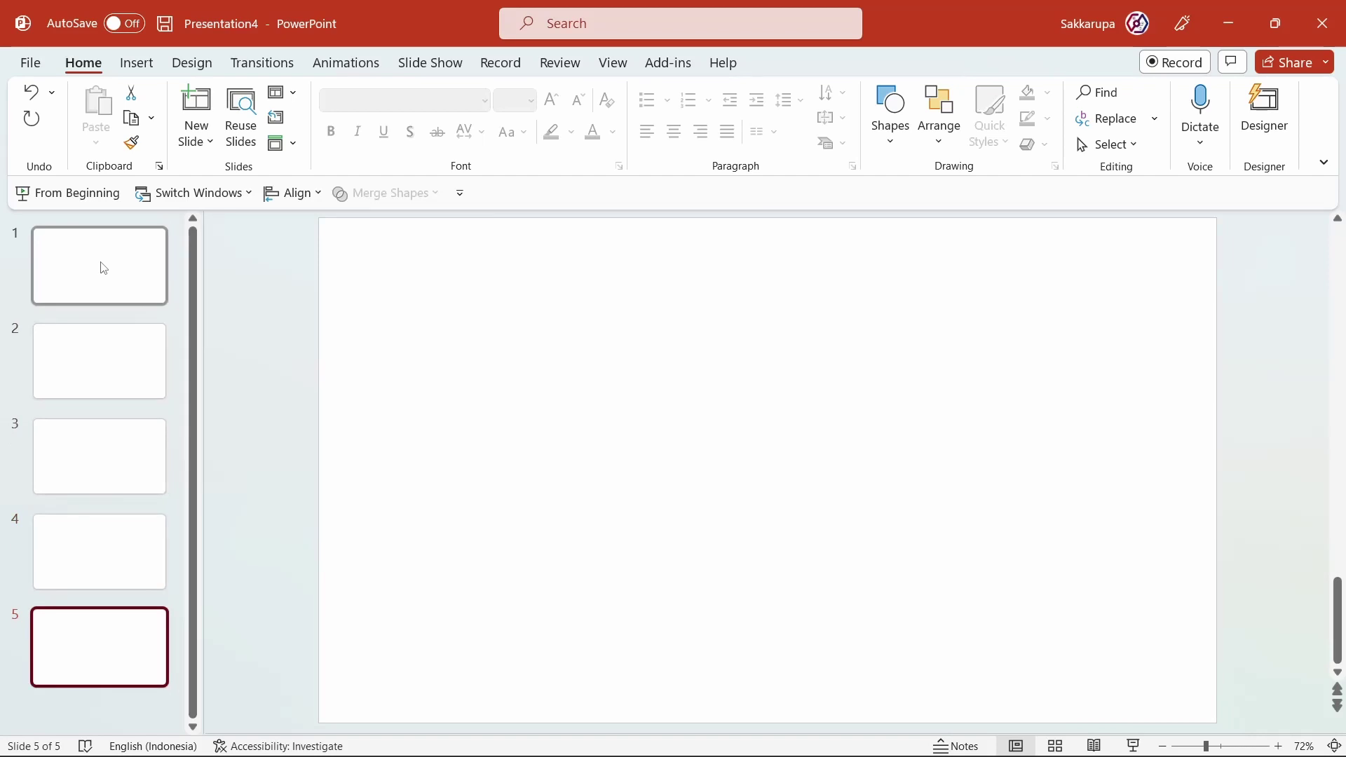
{"action": "left_click", "coordinate": [105, 270]}
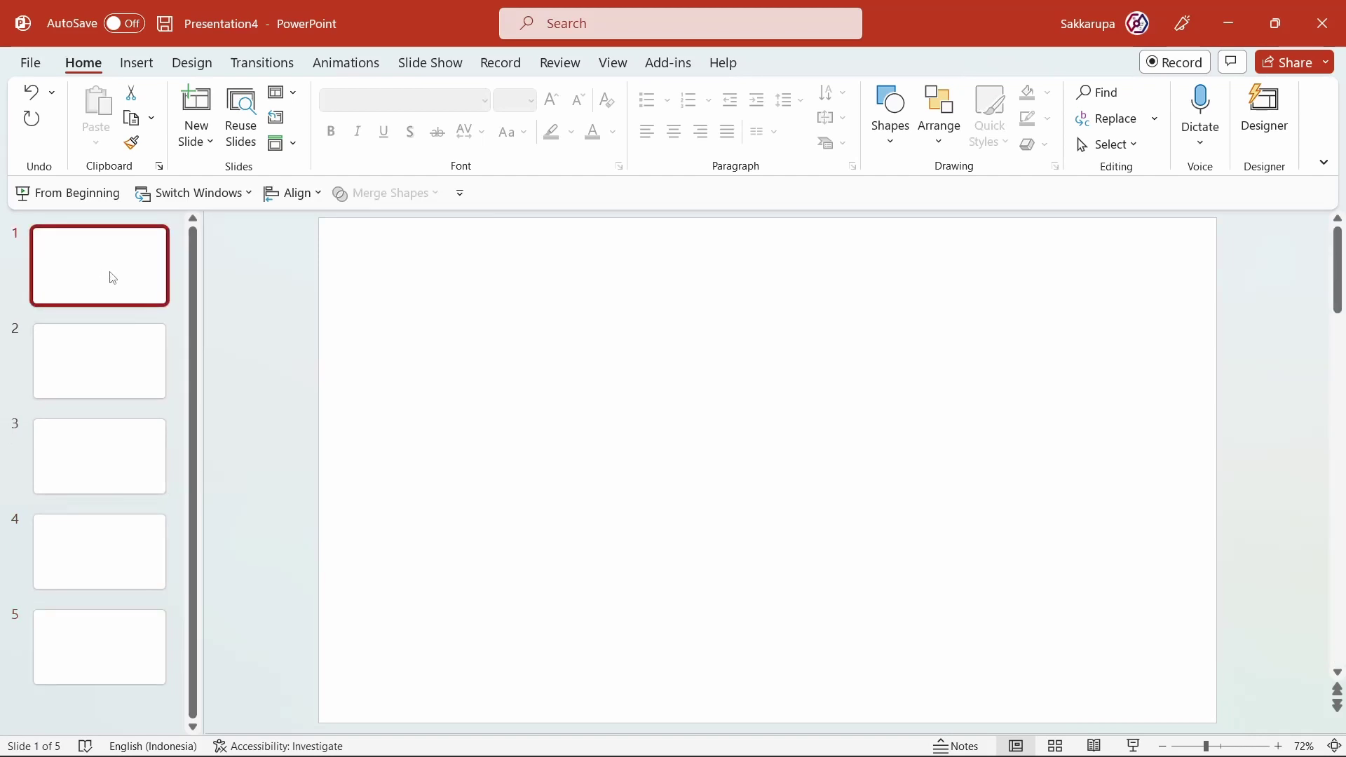
{"action": "left_click", "coordinate": [615, 66]}
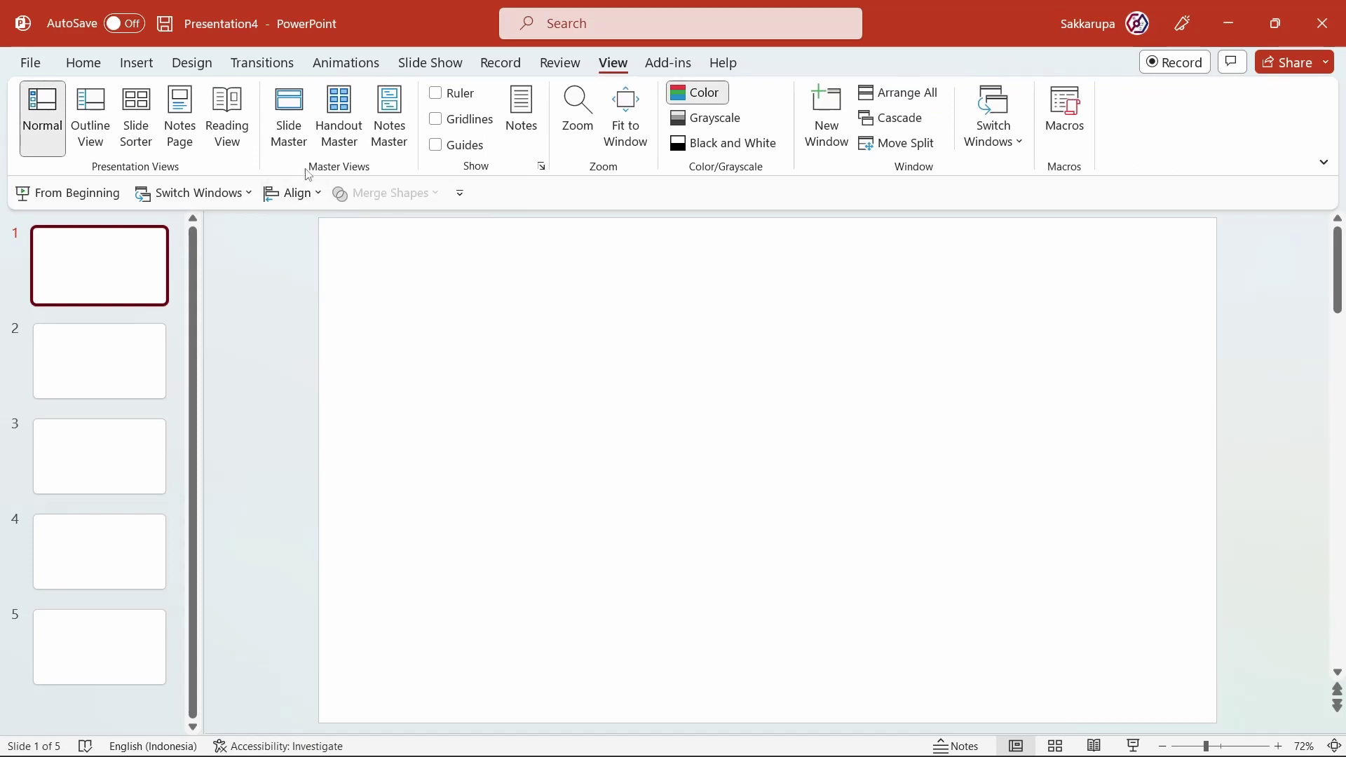
In Slide Master view, add a new layout below Blank and delete its title placeholder
{"action": "left_click", "coordinate": [289, 119]}
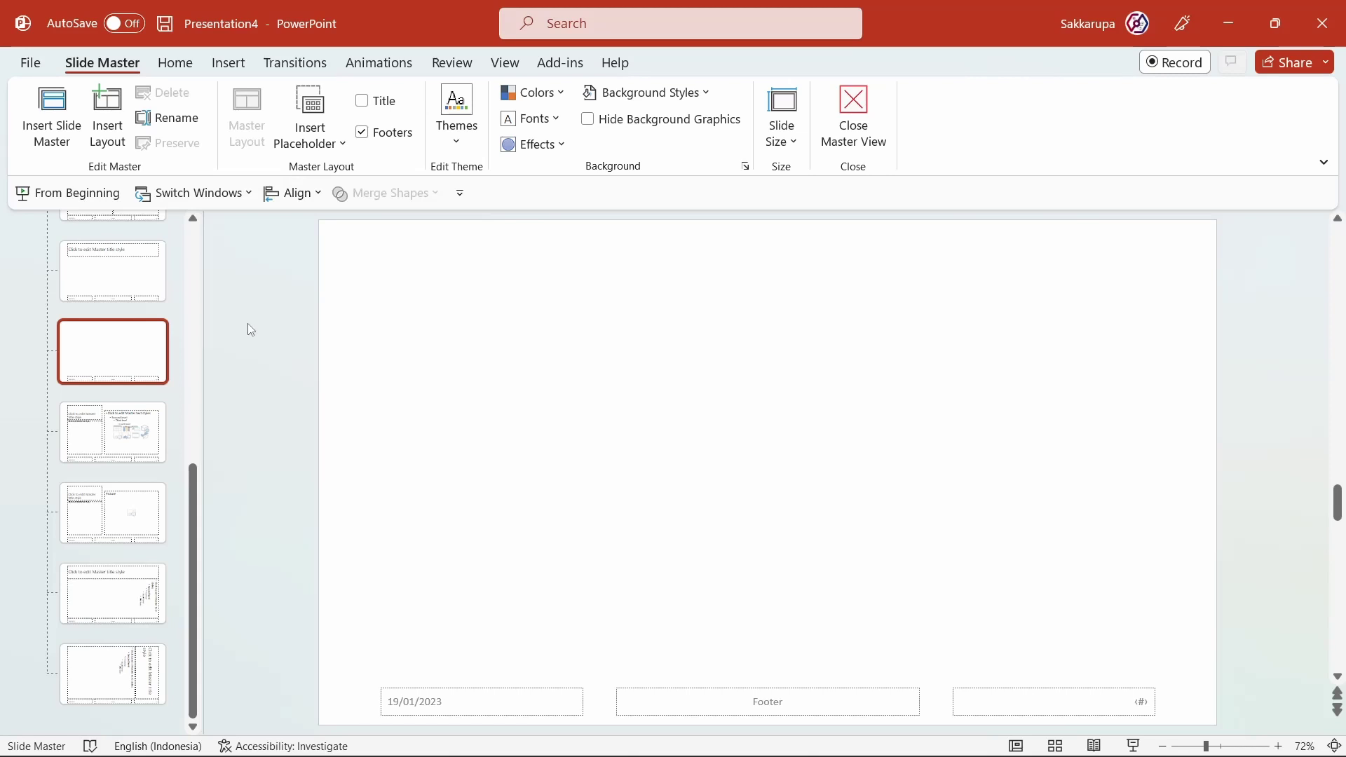
{"action": "left_click", "coordinate": [120, 377]}
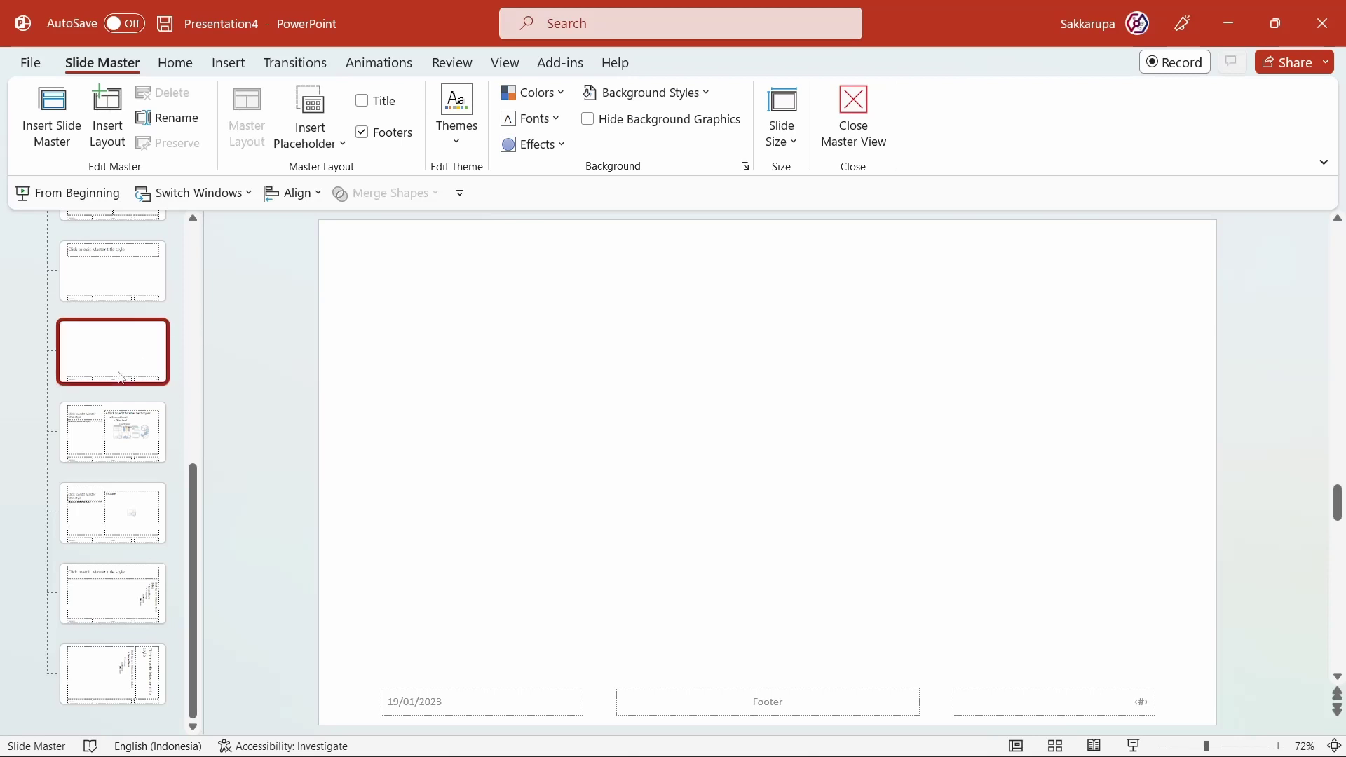
{"action": "key", "text": "Return"}
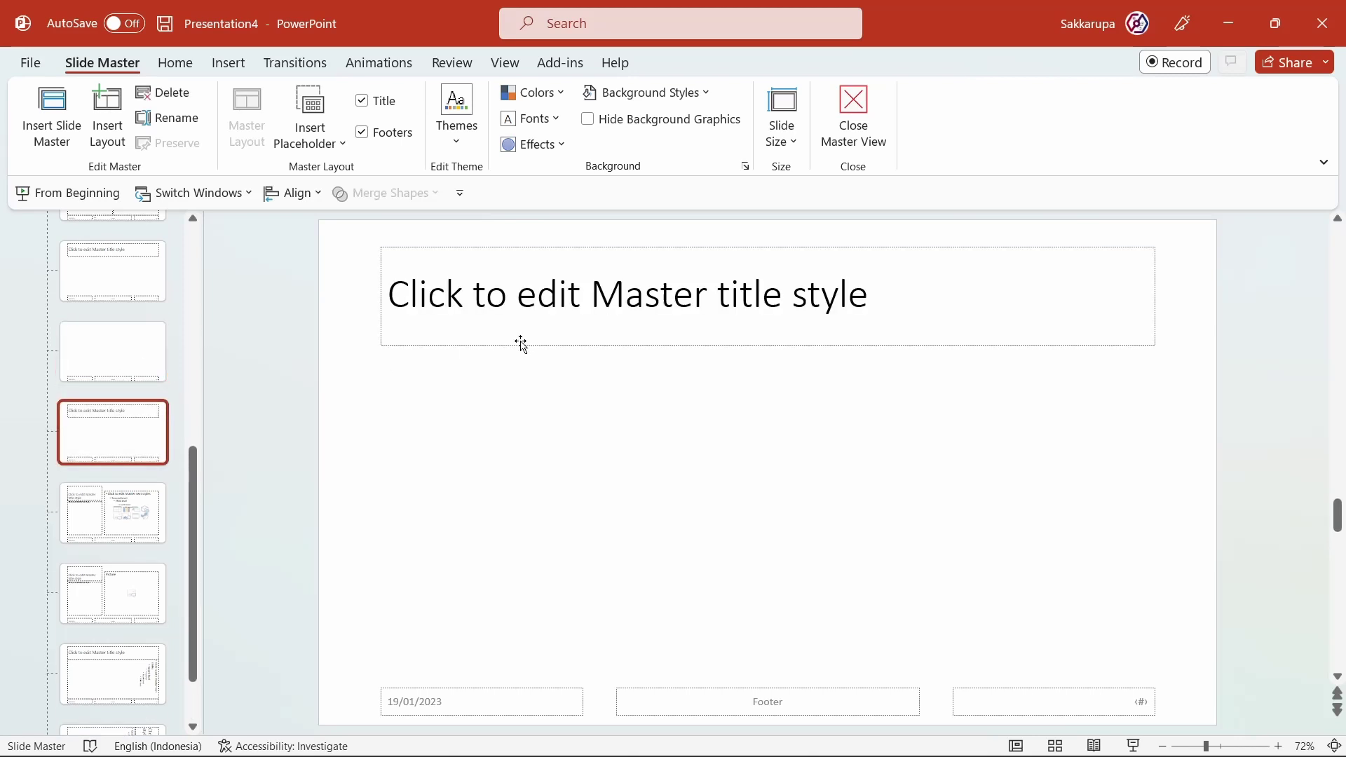
{"action": "left_click", "coordinate": [524, 347]}
{"action": "key", "text": "Delete"}
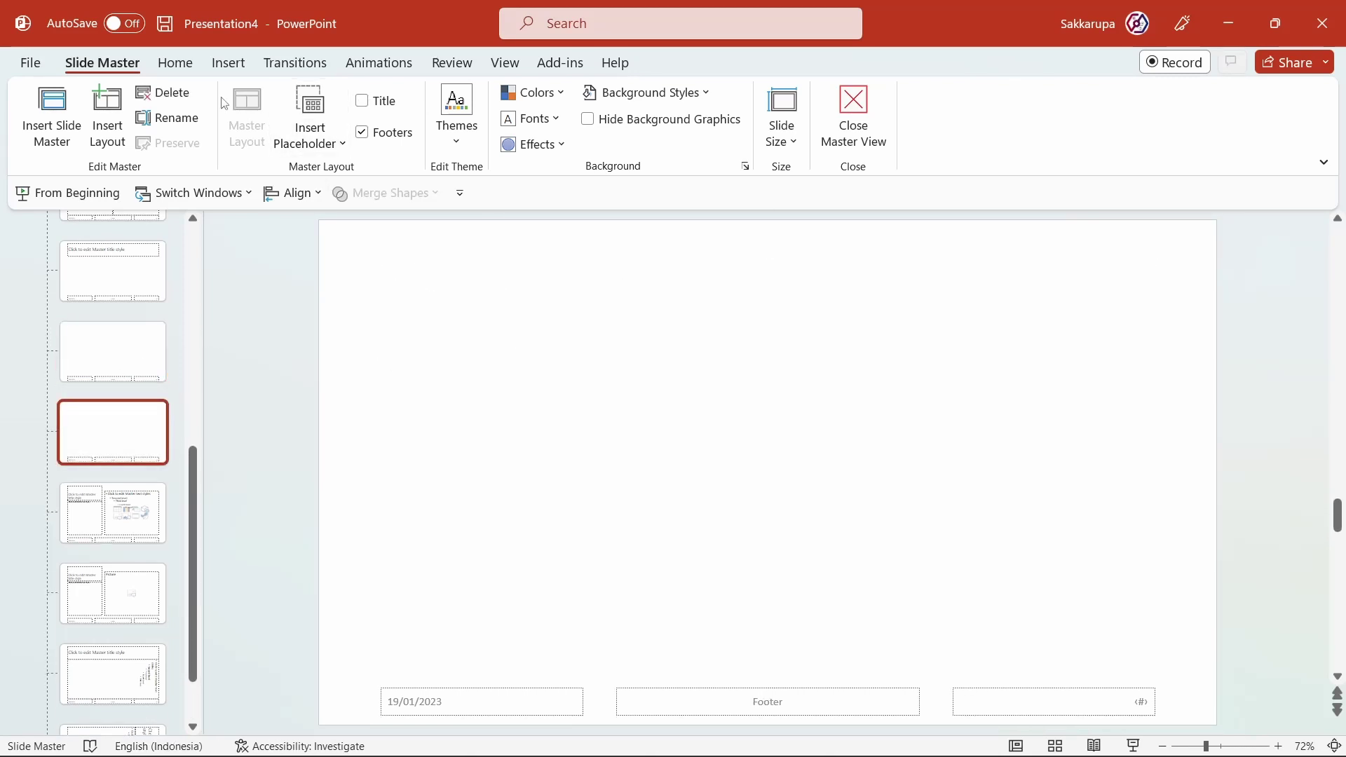
{"action": "left_click", "coordinate": [175, 63]}
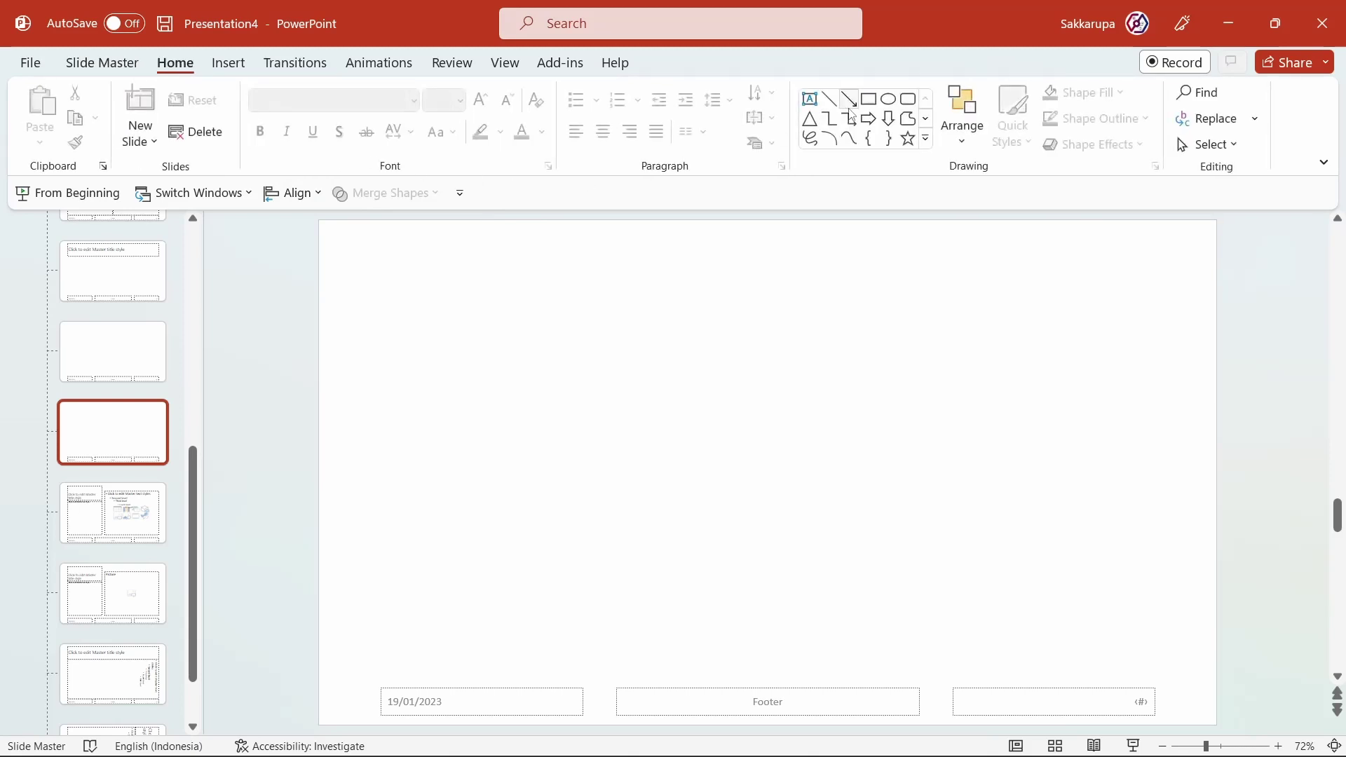
Draw a rectangle down the layout's left side, stretched to the slide's left and top edges
{"action": "left_click", "coordinate": [869, 99]}
{"action": "left_click_drag", "start_coordinate": [335, 312], "coordinate": [539, 724]}
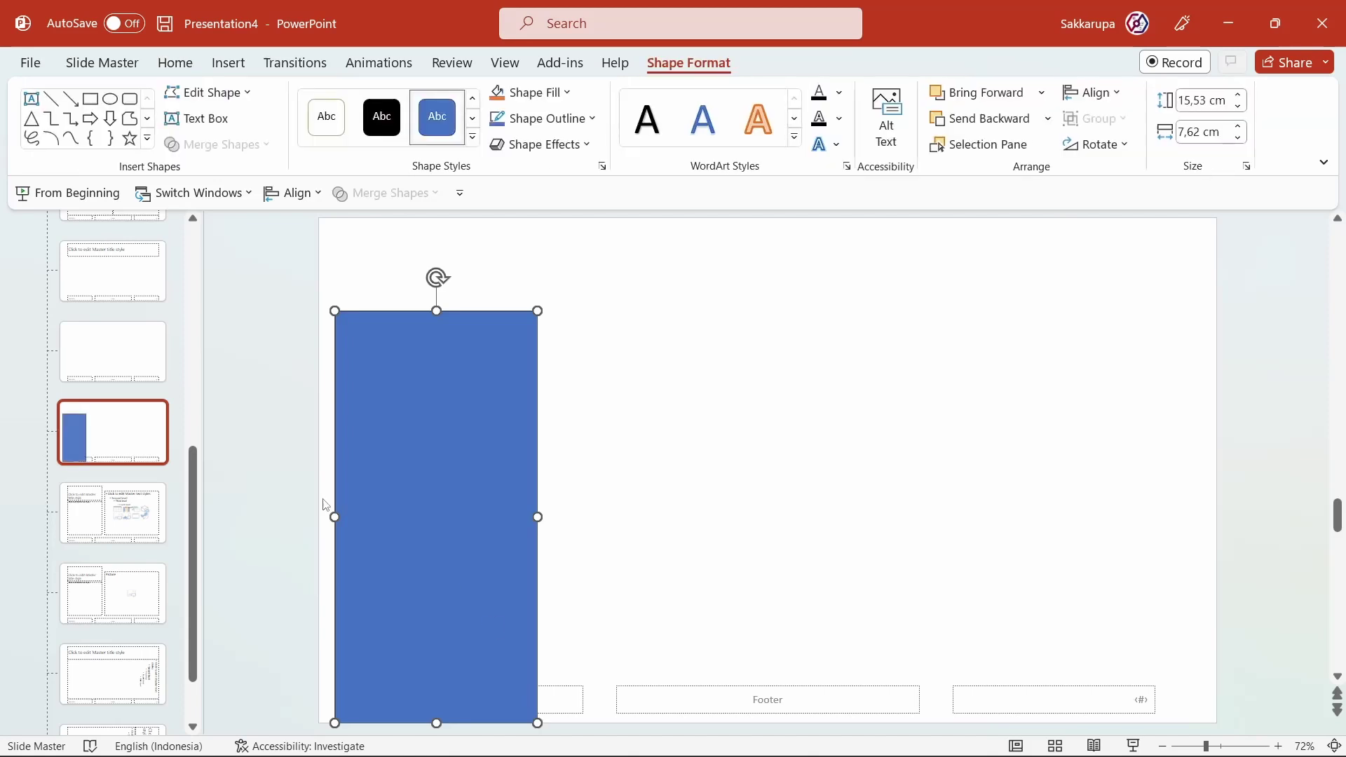
{"action": "left_click_drag", "start_coordinate": [334, 517], "coordinate": [320, 517]}
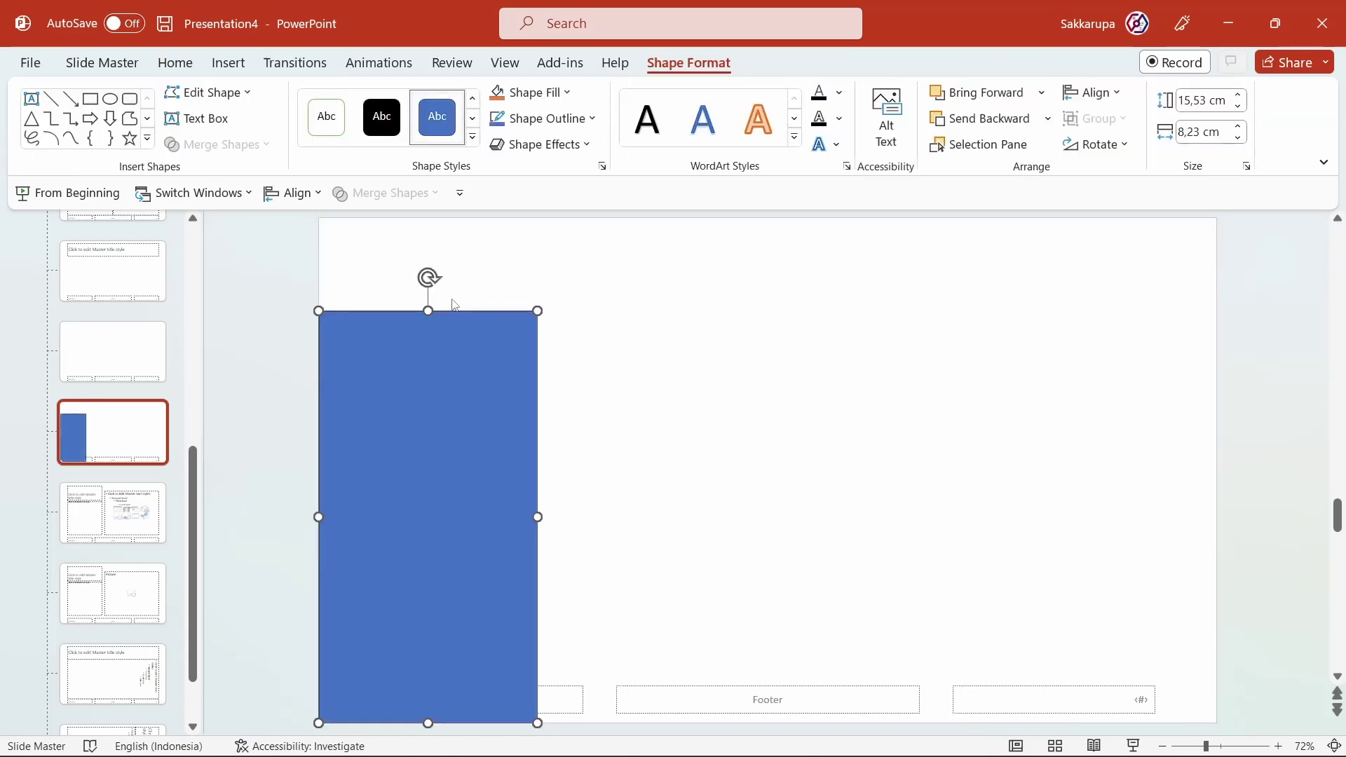
{"action": "left_click_drag", "start_coordinate": [428, 308], "coordinate": [405, 222]}
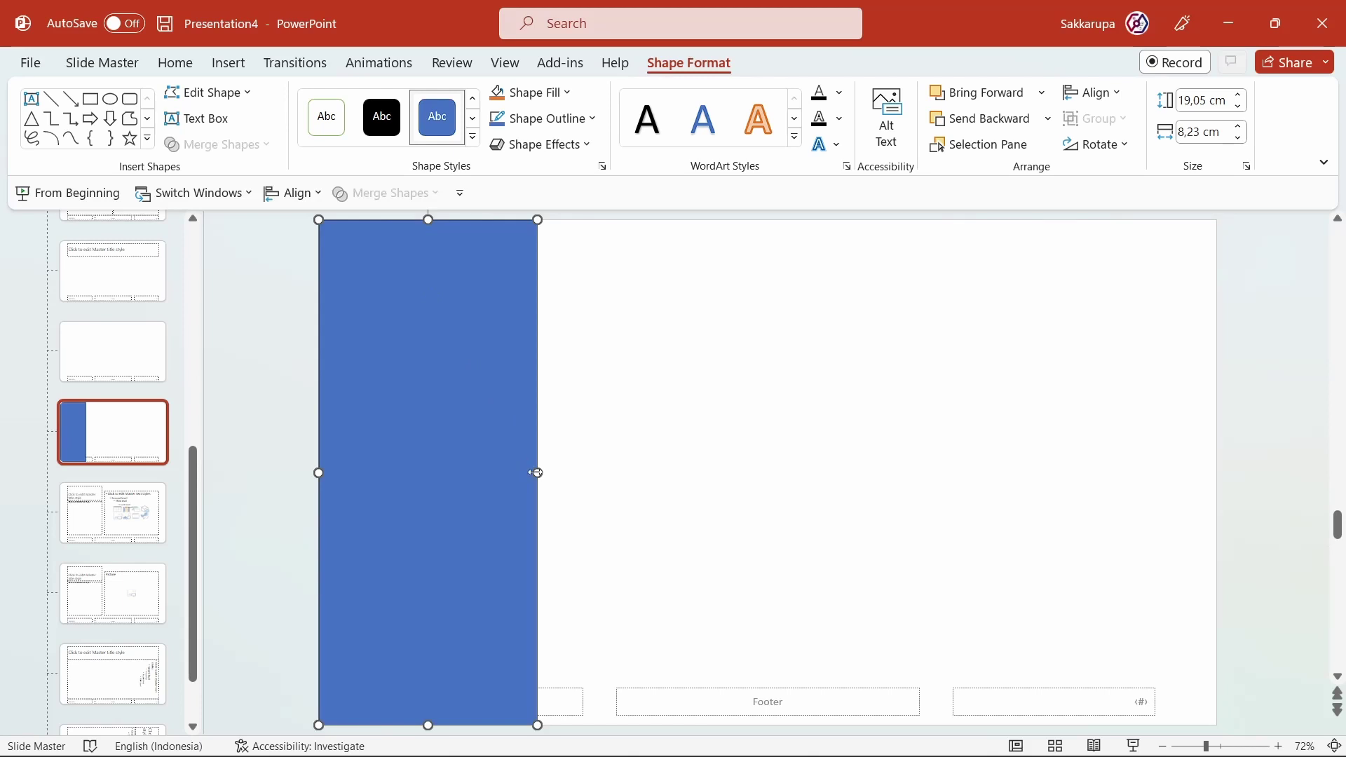
{"action": "left_click_drag", "start_coordinate": [536, 473], "coordinate": [521, 463]}
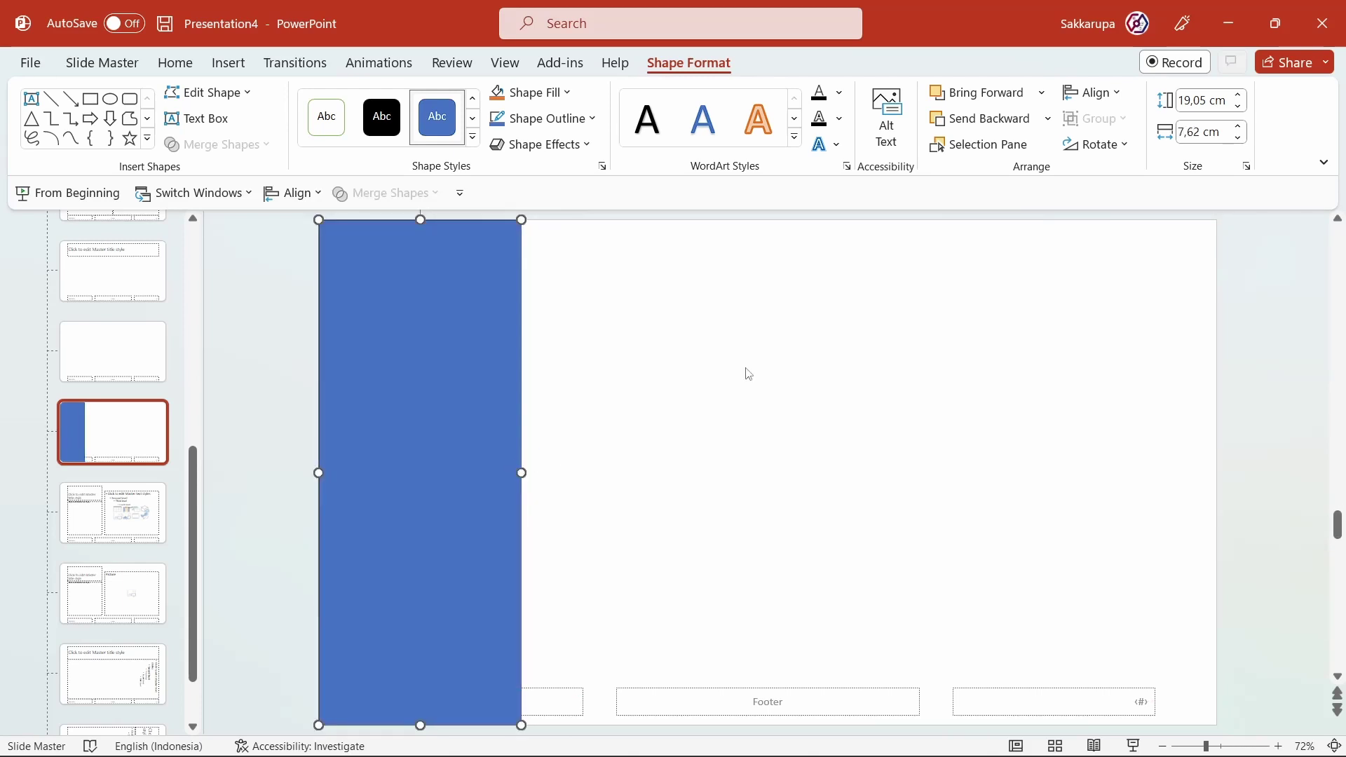
Set the rectangle's width to 7,66 cm and give it no outline
{"action": "left_click", "coordinate": [1198, 129]}
{"action": "left_click", "coordinate": [1199, 133]}
{"action": "key", "text": "BackSpace"}
{"action": "type", "text": "6"}
{"action": "key", "text": "Return"}
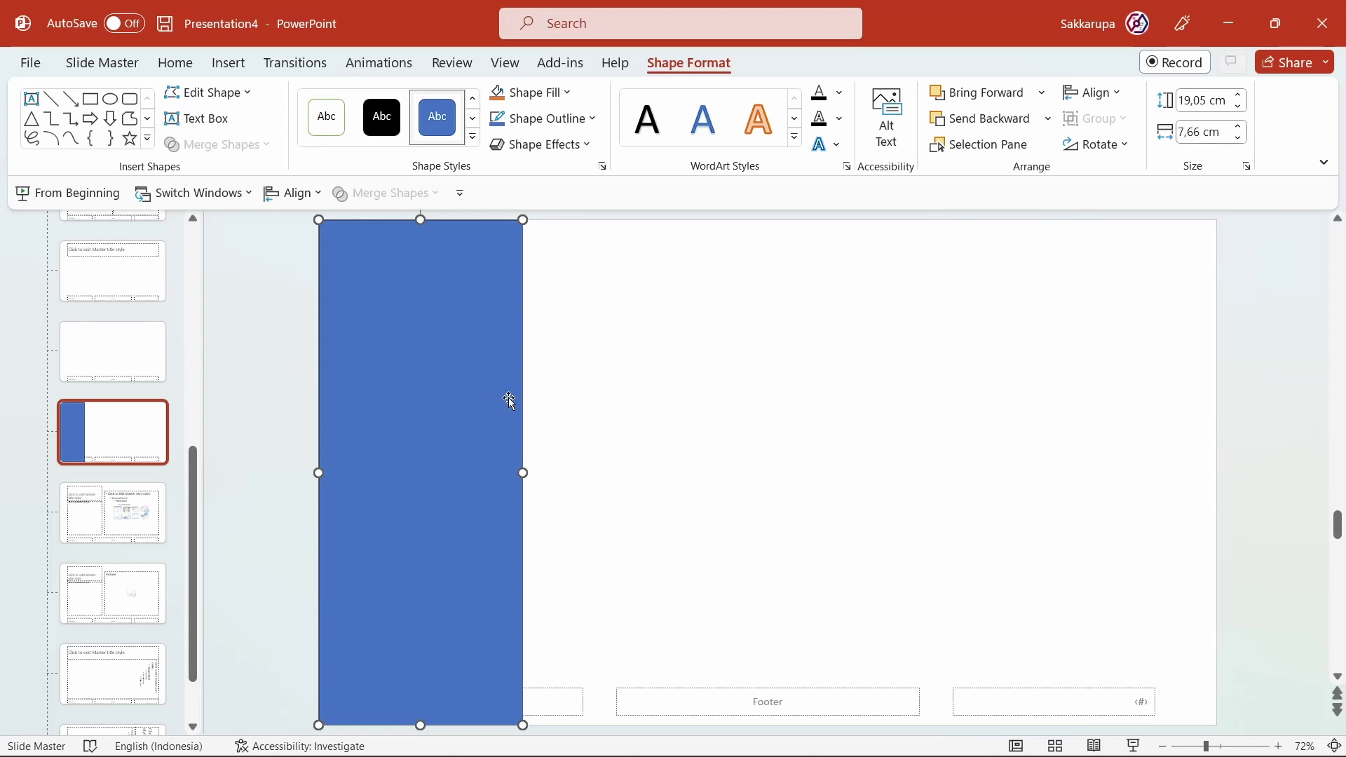
{"action": "left_click", "coordinate": [540, 119]}
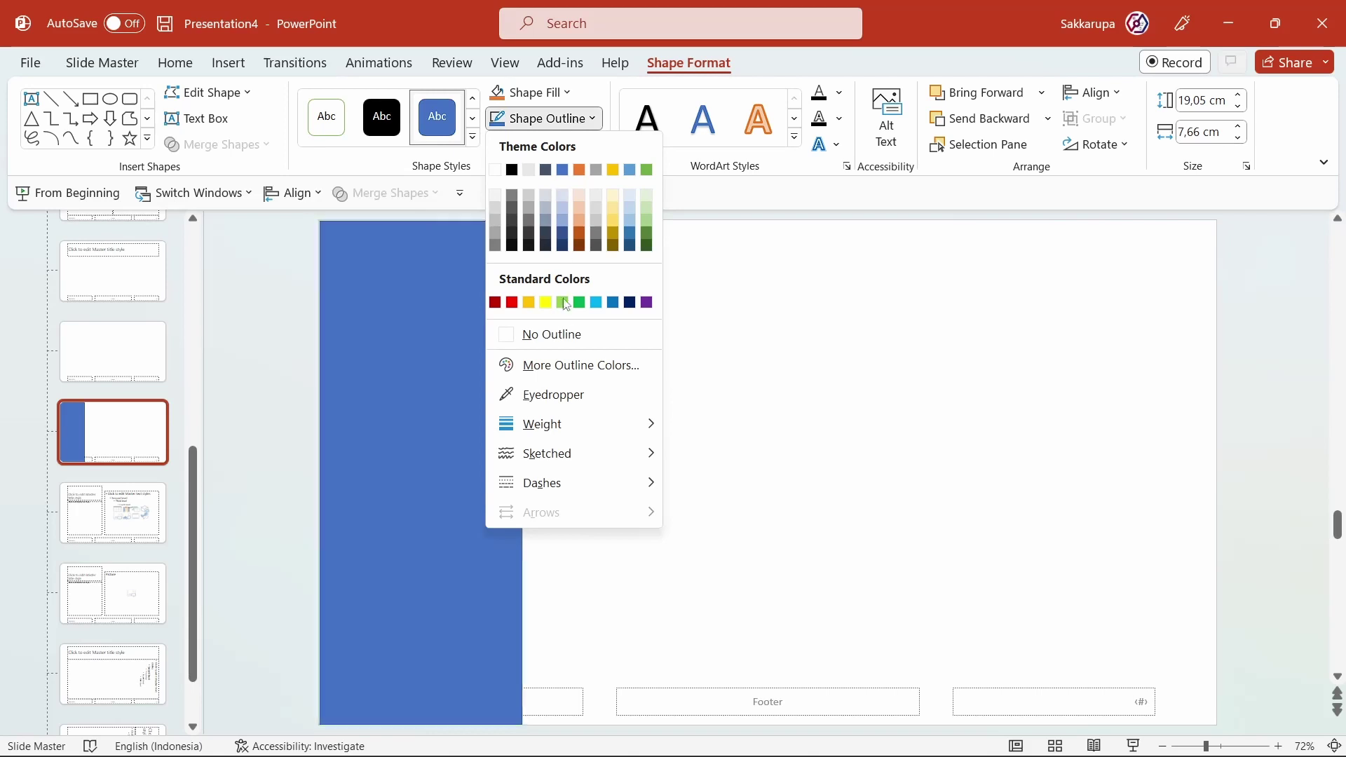
{"action": "left_click", "coordinate": [591, 346]}
{"action": "left_click", "coordinate": [590, 349]}
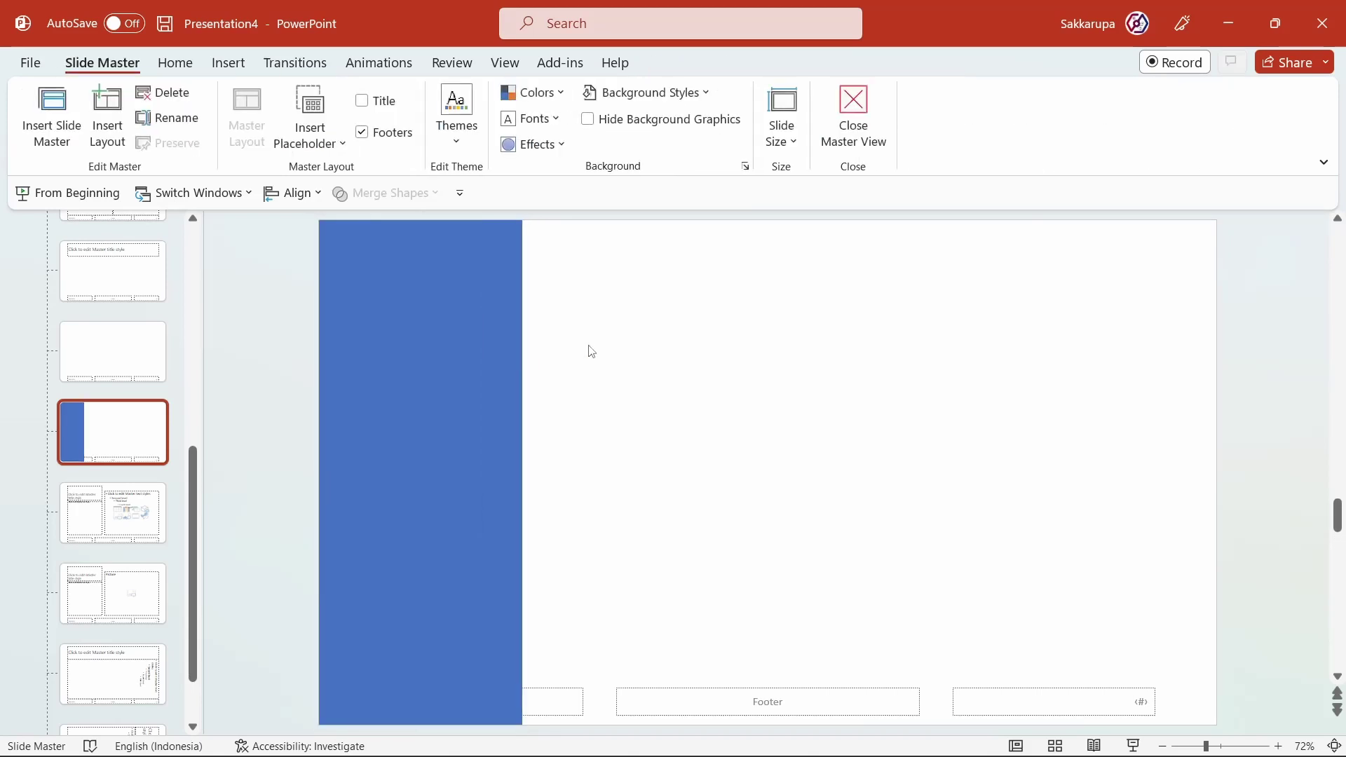
{"action": "left_click", "coordinate": [230, 63]}
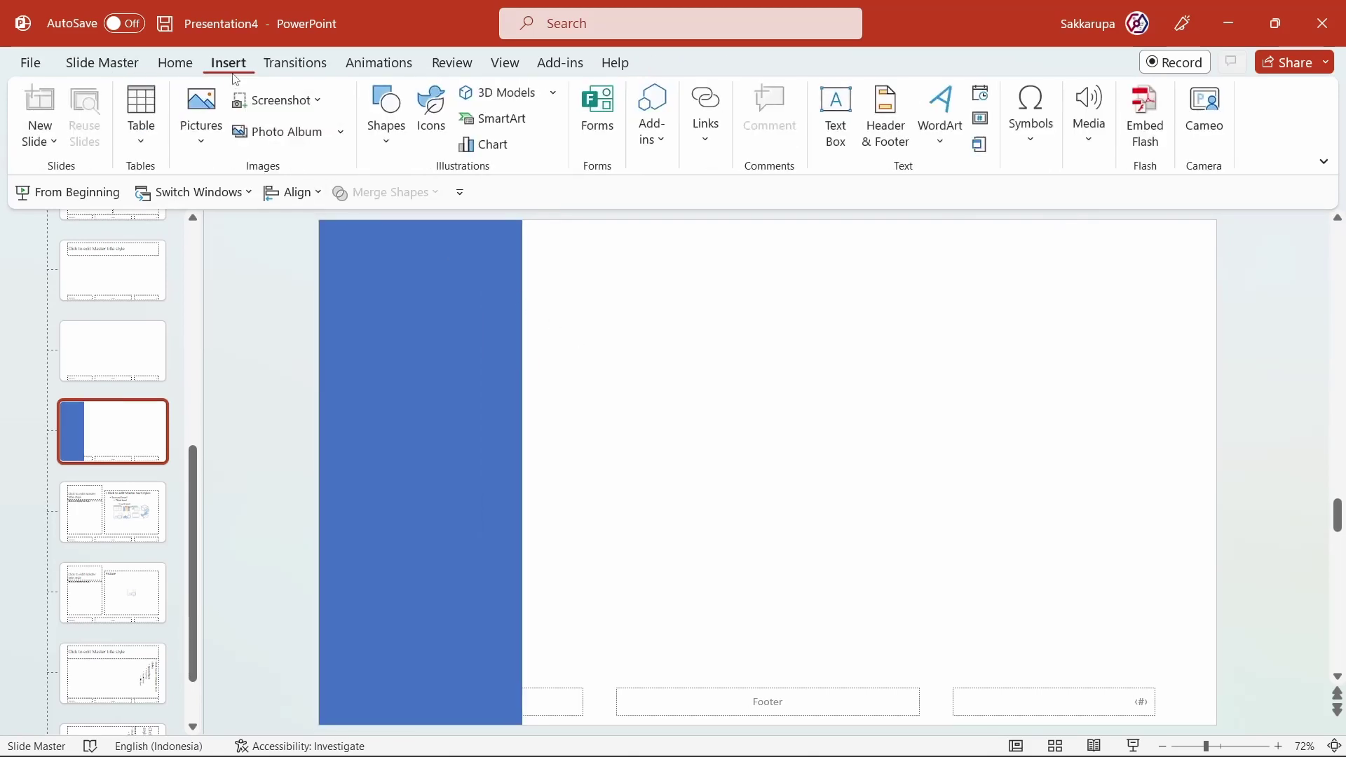
Insert columns-801715_960_720.webp from the Pixabay Arsitektur folder and move it to the left edge
{"action": "left_click", "coordinate": [203, 138]}
{"action": "left_click", "coordinate": [240, 204]}
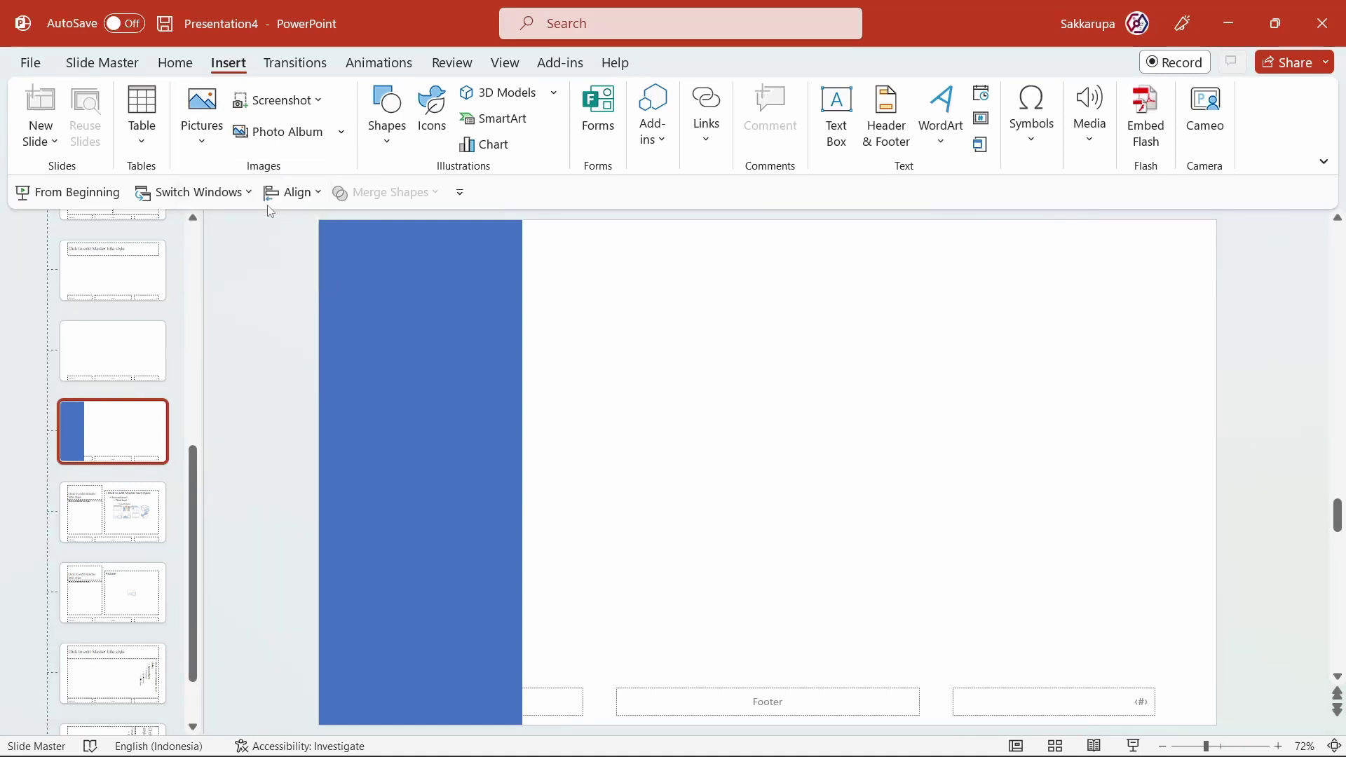
{"action": "double_click", "coordinate": [957, 352]}
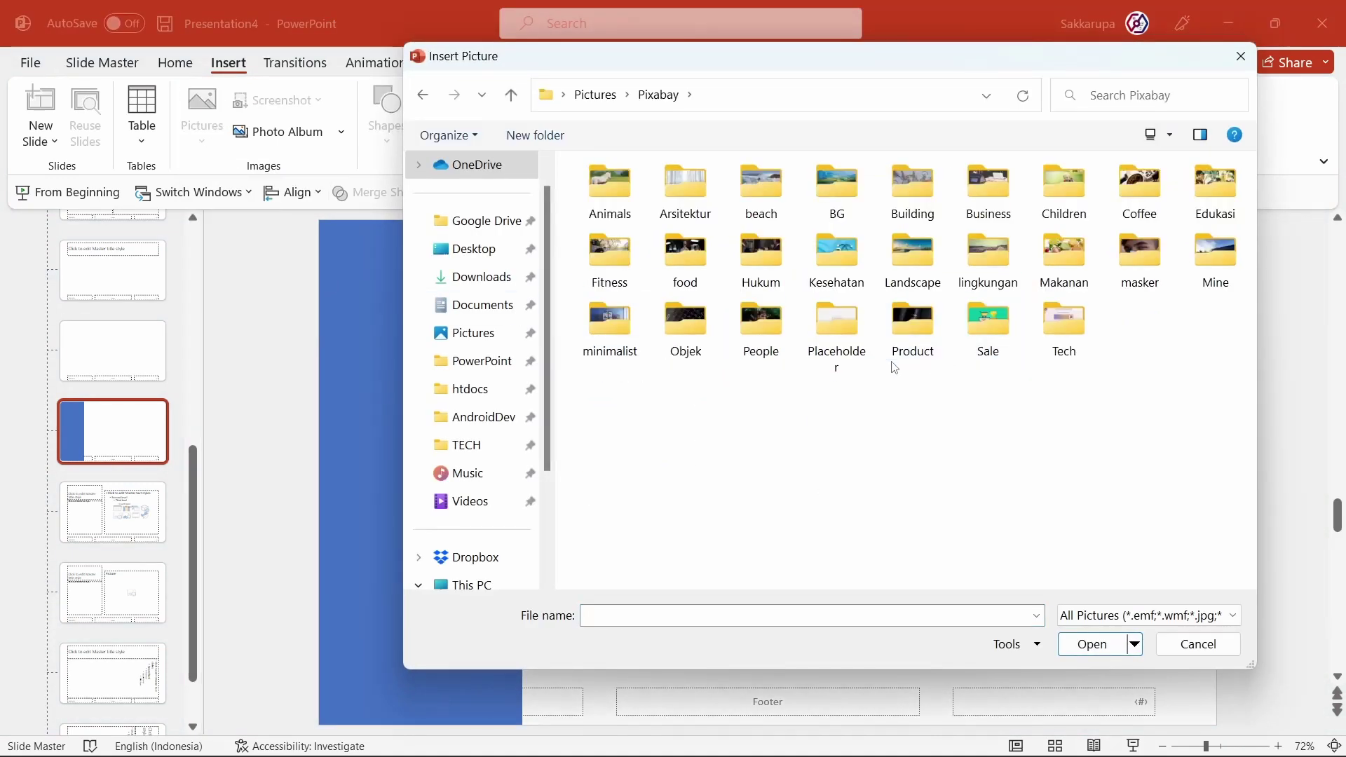
{"action": "double_click", "coordinate": [701, 206]}
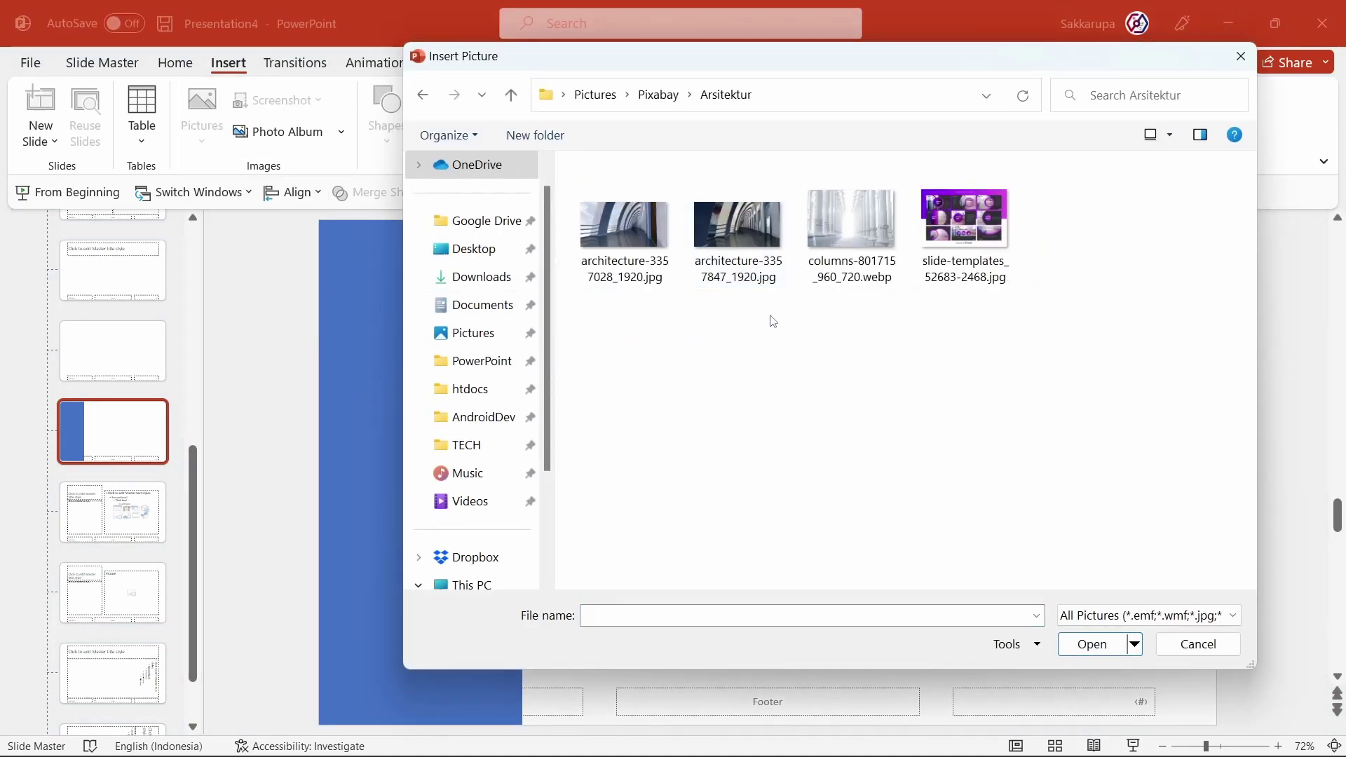
{"action": "double_click", "coordinate": [854, 240]}
{"action": "left_click_drag", "start_coordinate": [750, 357], "coordinate": [680, 358]}
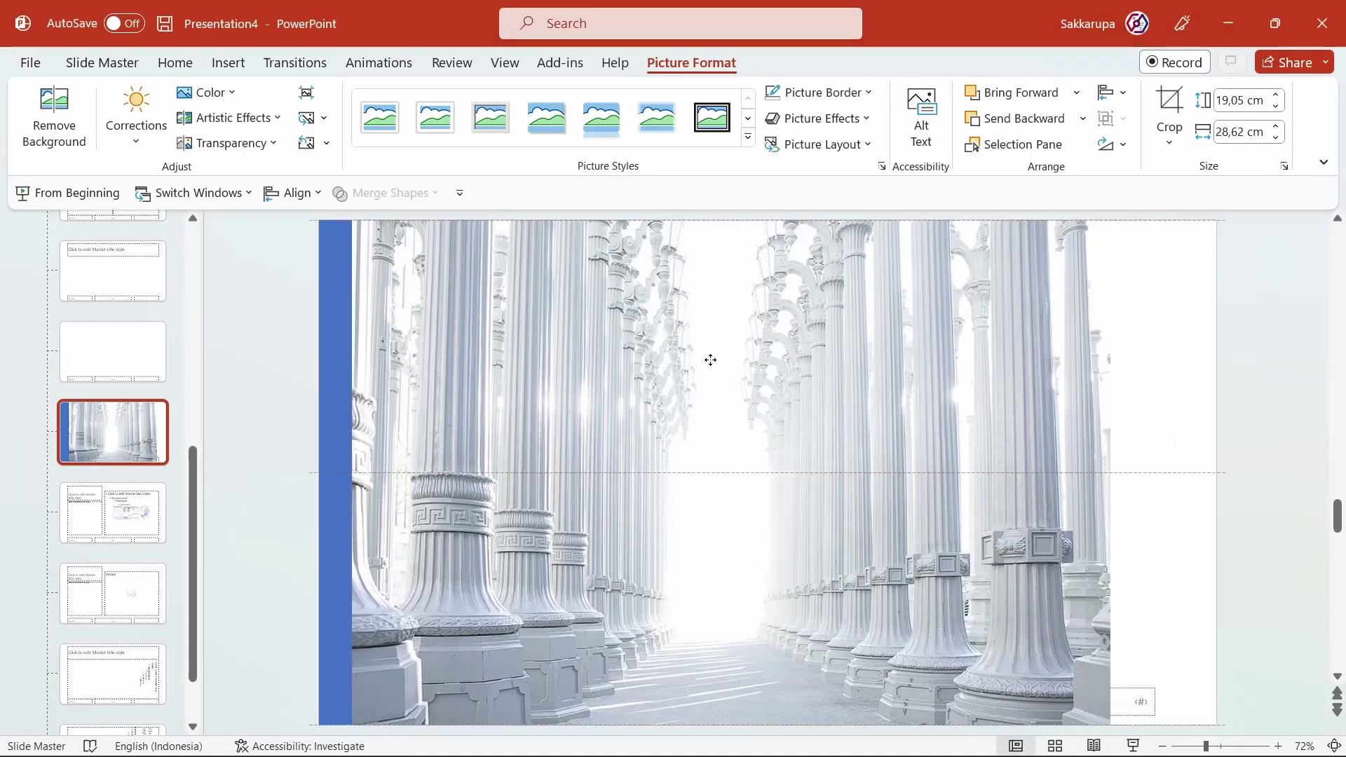
Crop the photo into a thin vertical strip framing the bright corridor
{"action": "left_click", "coordinate": [1160, 123]}
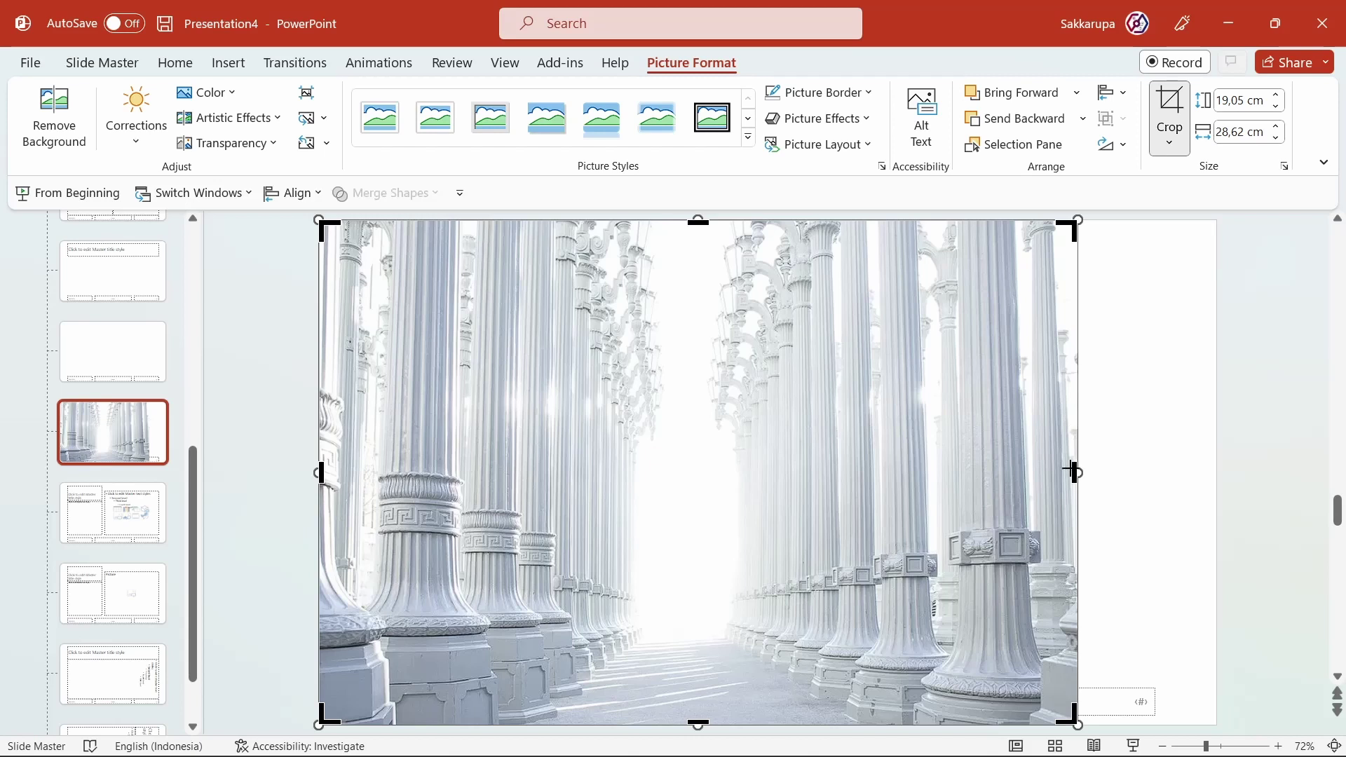
{"action": "left_click_drag", "start_coordinate": [1071, 471], "coordinate": [526, 557]}
{"action": "left_click_drag", "start_coordinate": [524, 473], "coordinate": [519, 485]}
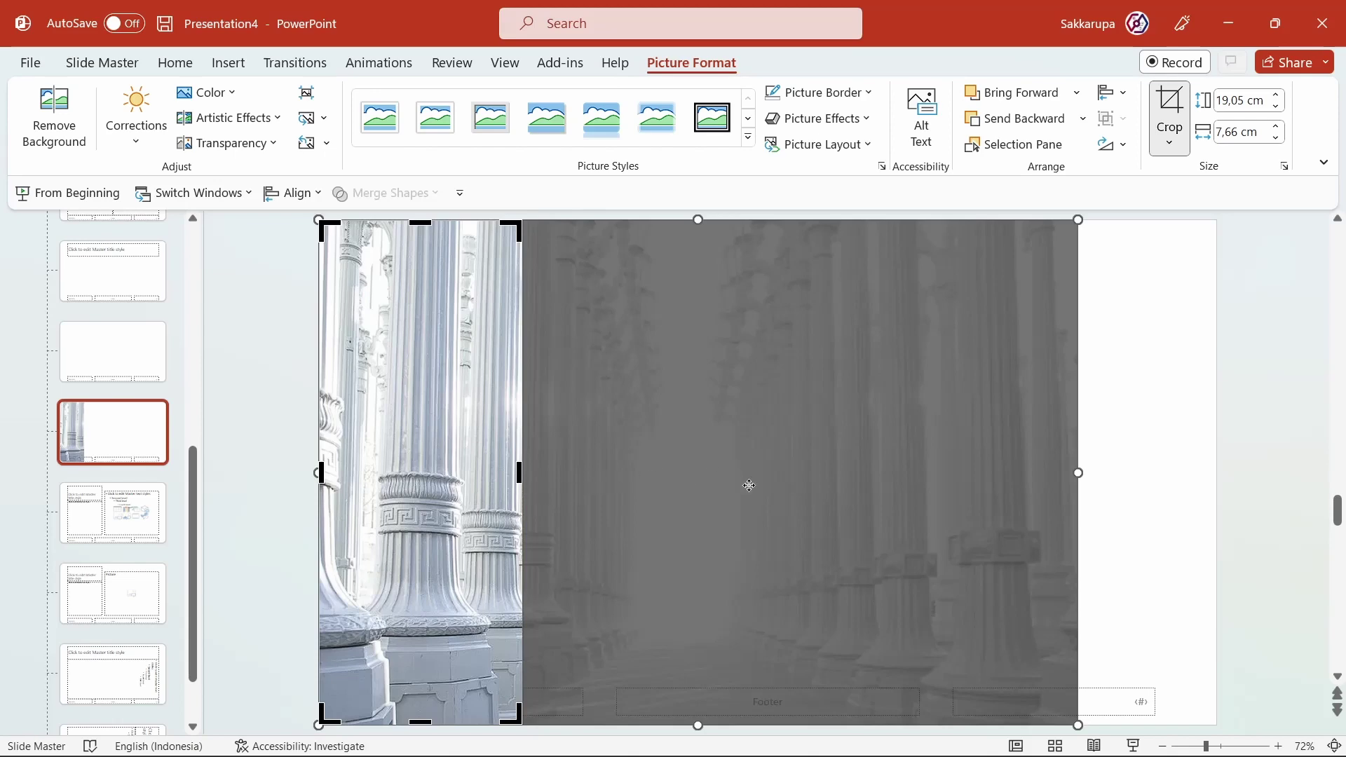
{"action": "left_click_drag", "start_coordinate": [749, 485], "coordinate": [484, 486]}
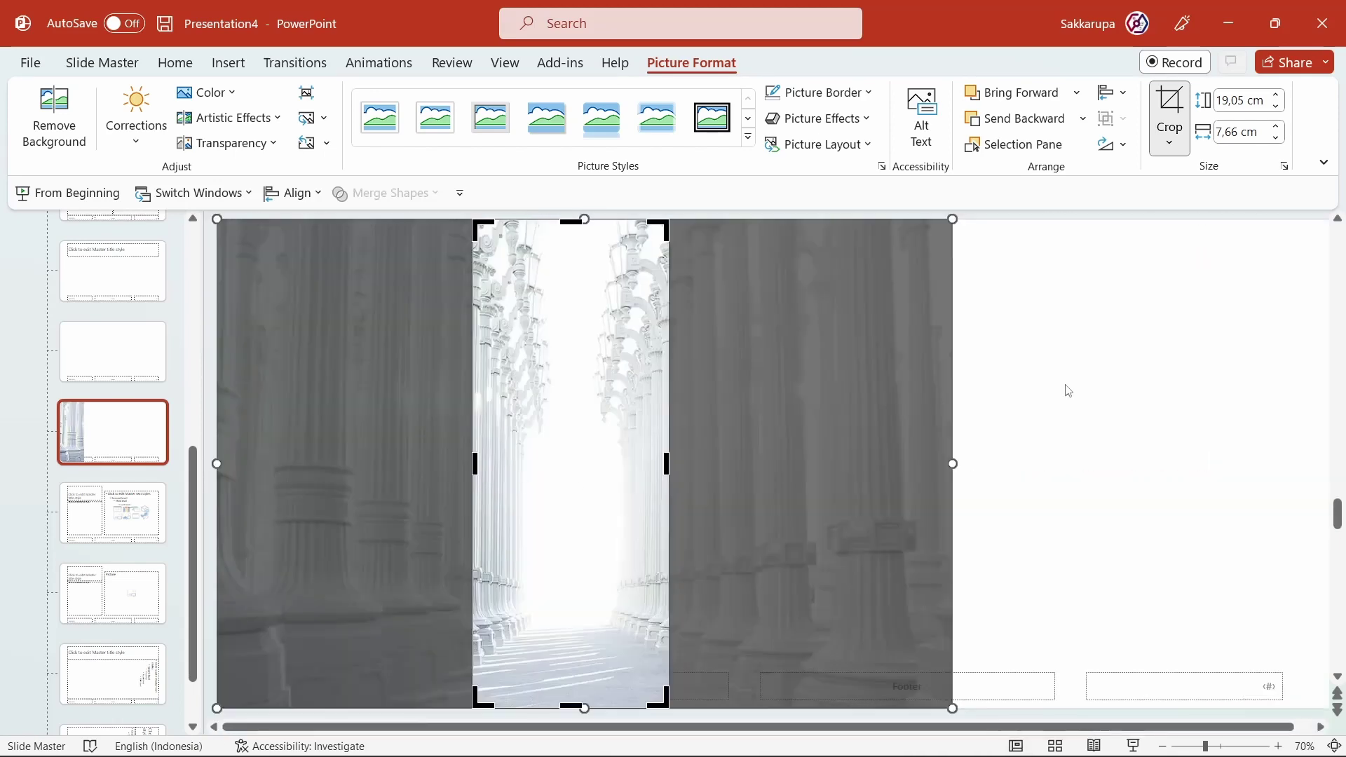
{"action": "left_click", "coordinate": [1065, 390]}
{"action": "left_click", "coordinate": [422, 377]}
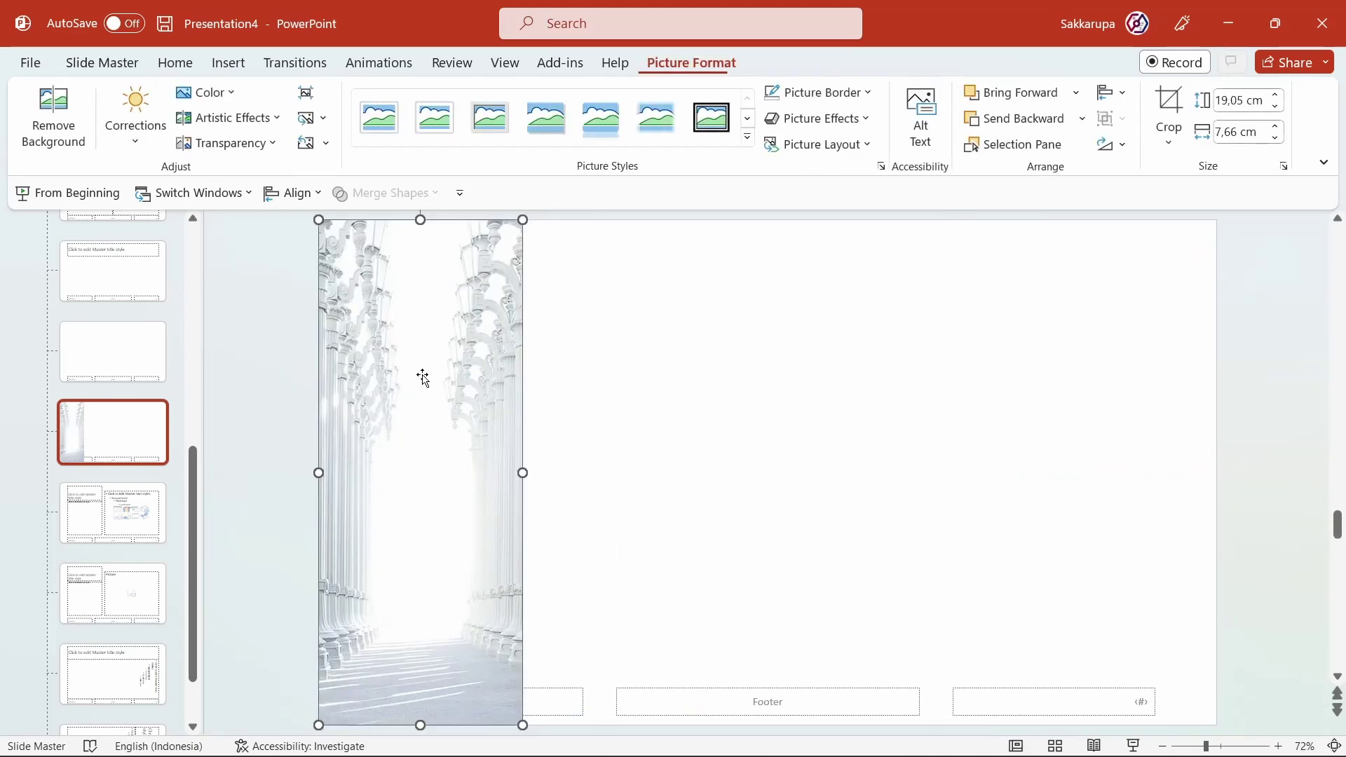
Send the columns photo to the back and give the blue rectangle 40% fill transparency
{"action": "right_click", "coordinate": [423, 377]}
{"action": "left_click", "coordinate": [547, 528]}
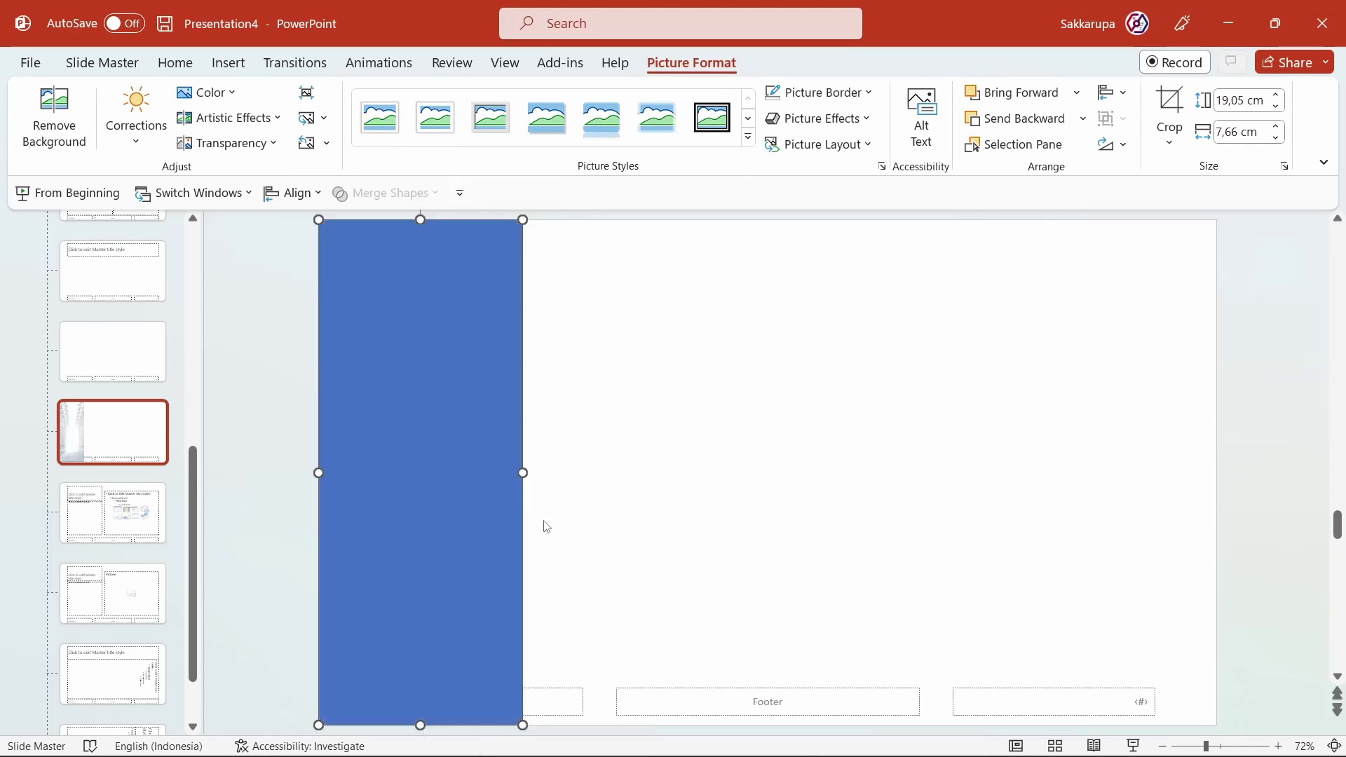
{"action": "left_click", "coordinate": [451, 390]}
{"action": "right_click", "coordinate": [451, 391]}
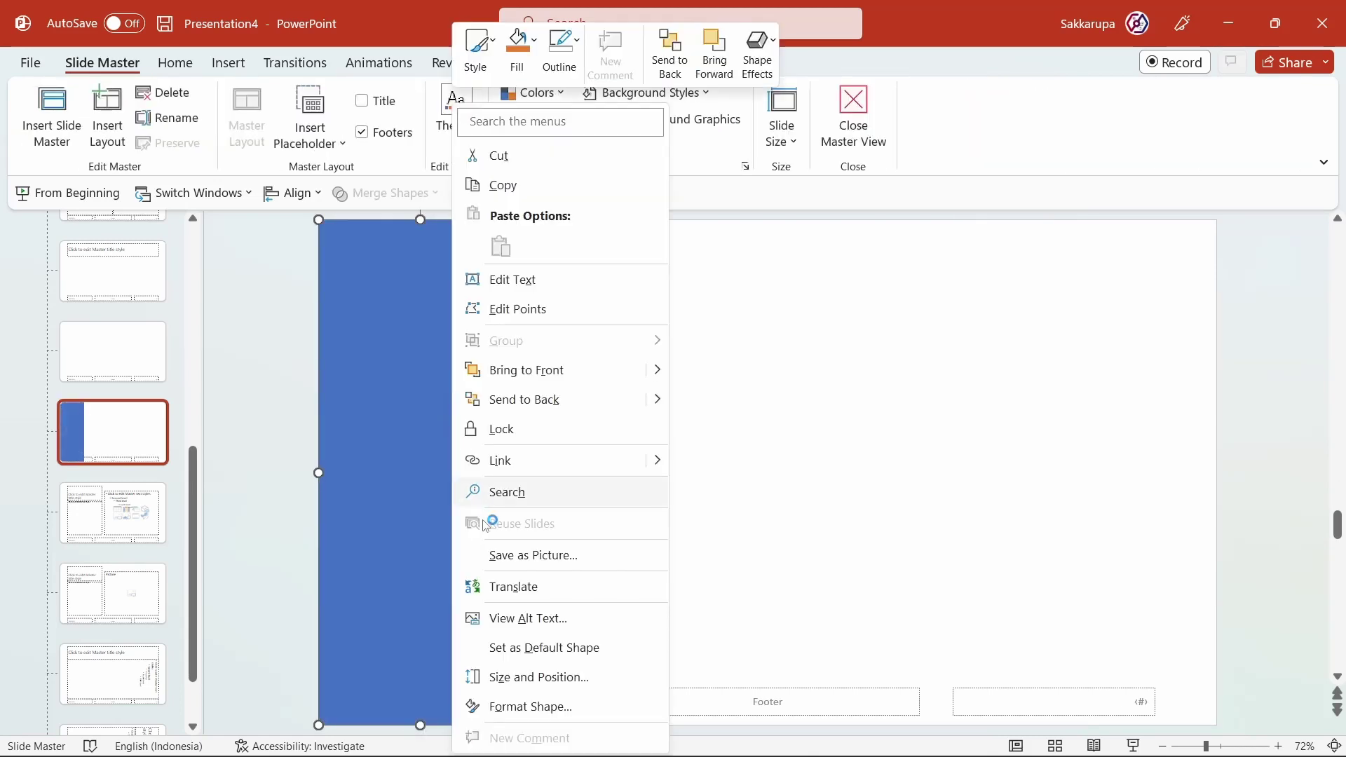
{"action": "left_click", "coordinate": [593, 705]}
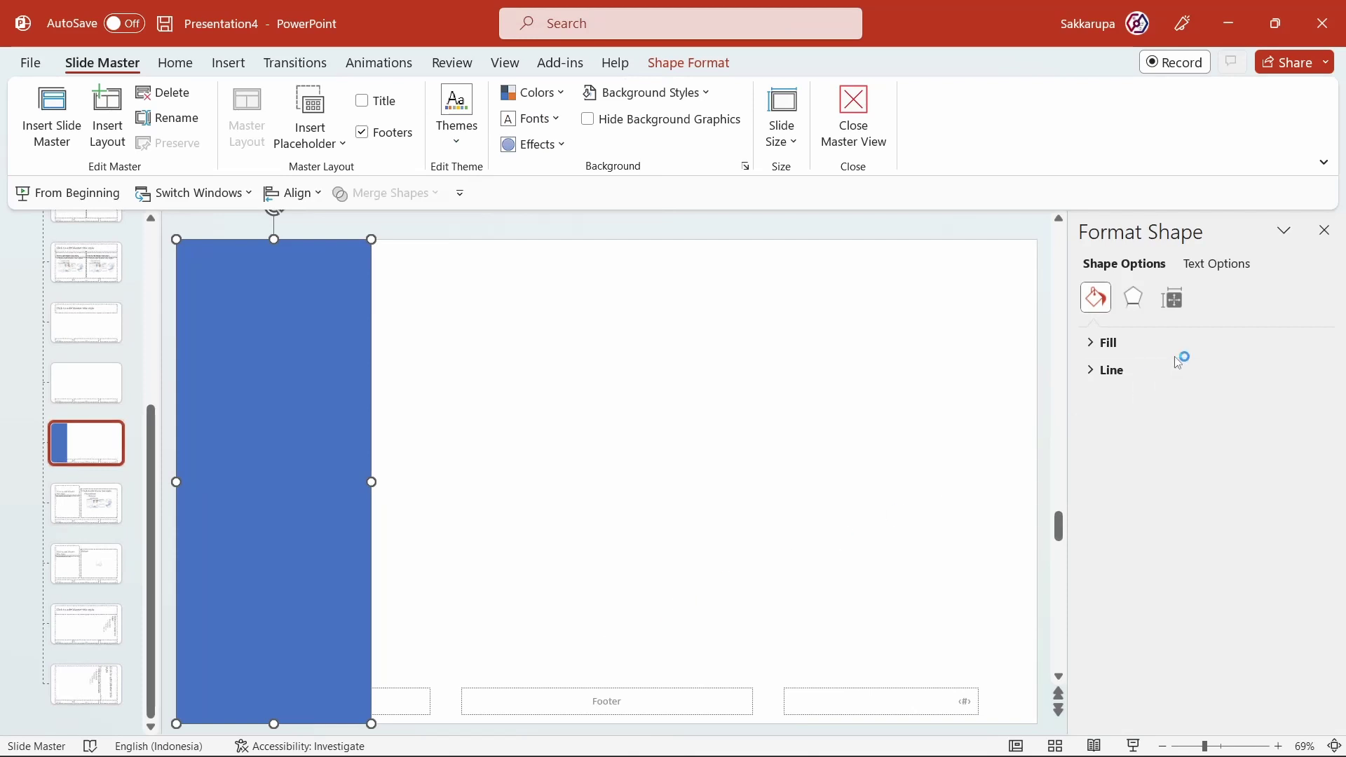
{"action": "left_click", "coordinate": [1177, 343]}
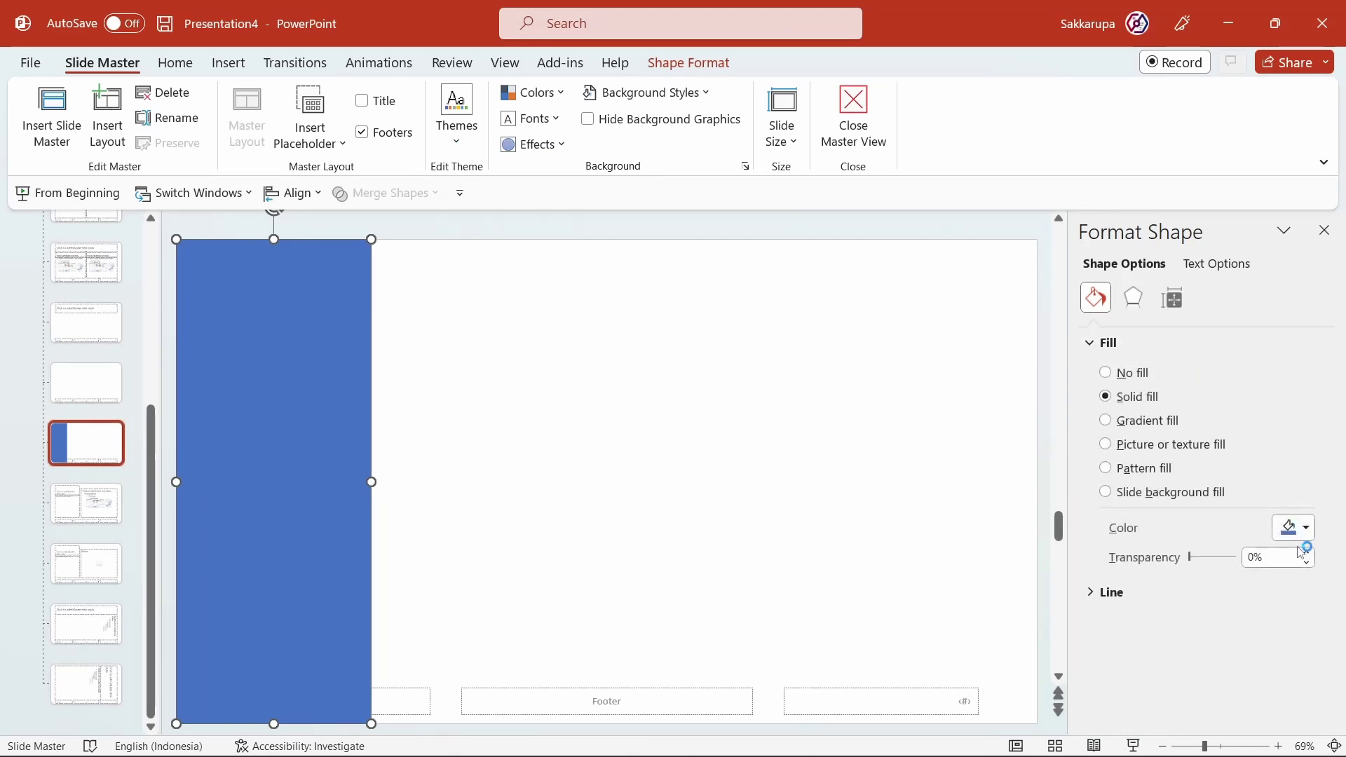
{"action": "left_click_drag", "start_coordinate": [1192, 558], "coordinate": [1211, 557]}
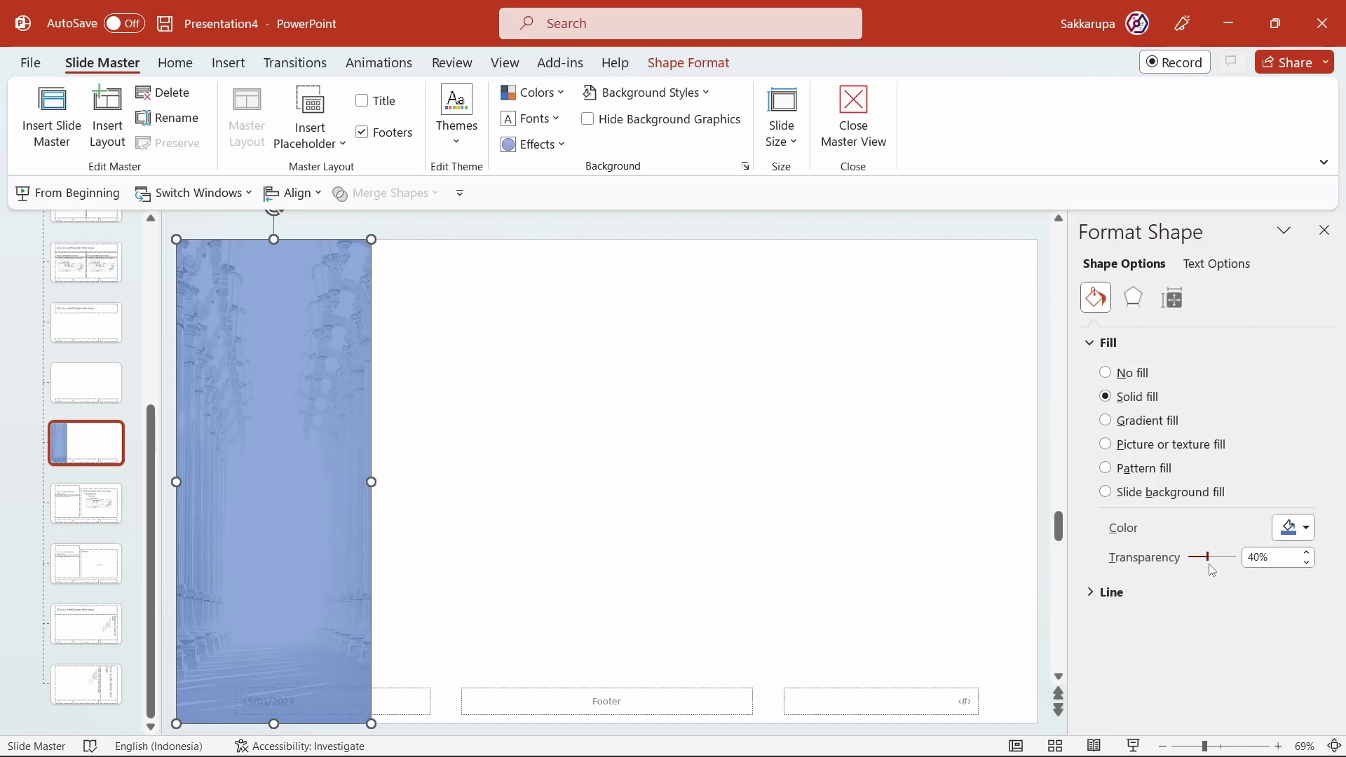
{"action": "left_click", "coordinate": [1324, 230]}
{"action": "left_click", "coordinate": [782, 425]}
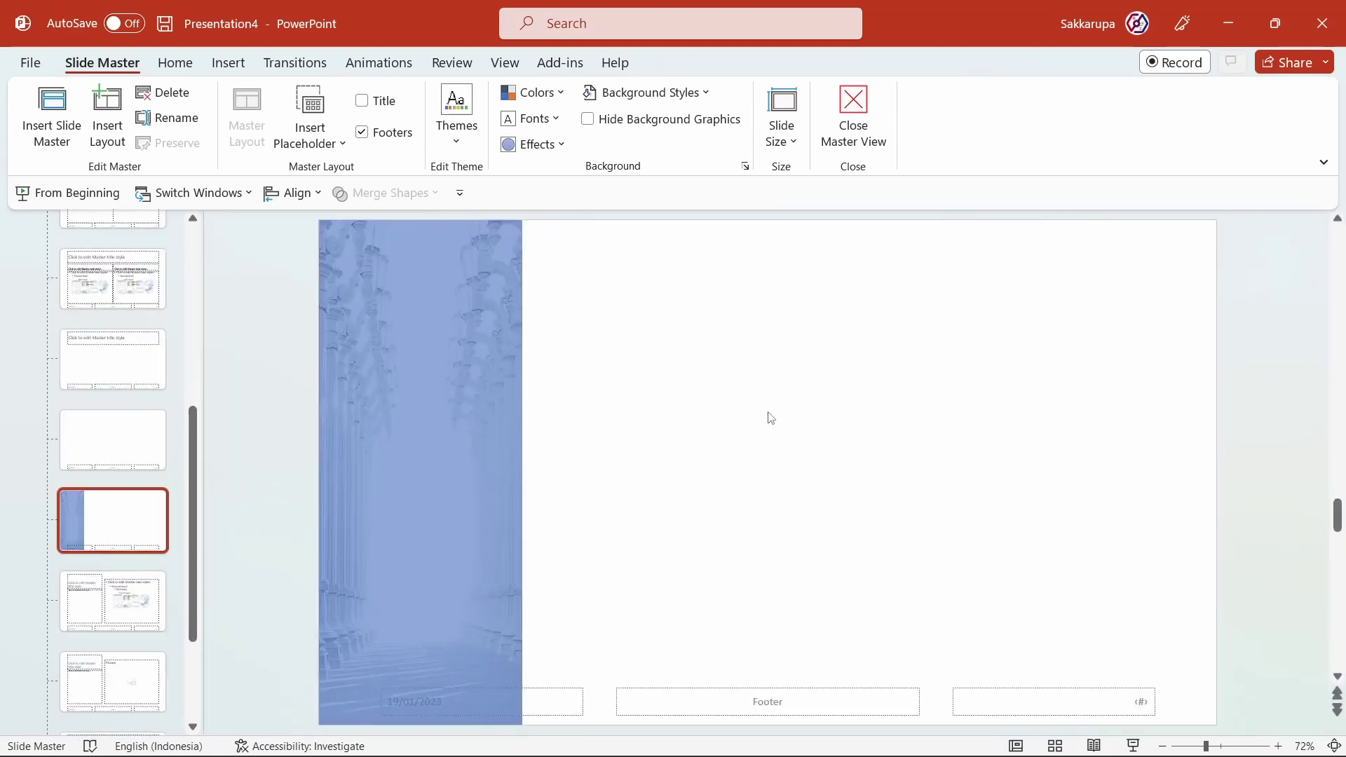
Add a text box labelled Home to the right of the sidebar
{"action": "left_click", "coordinate": [228, 67]}
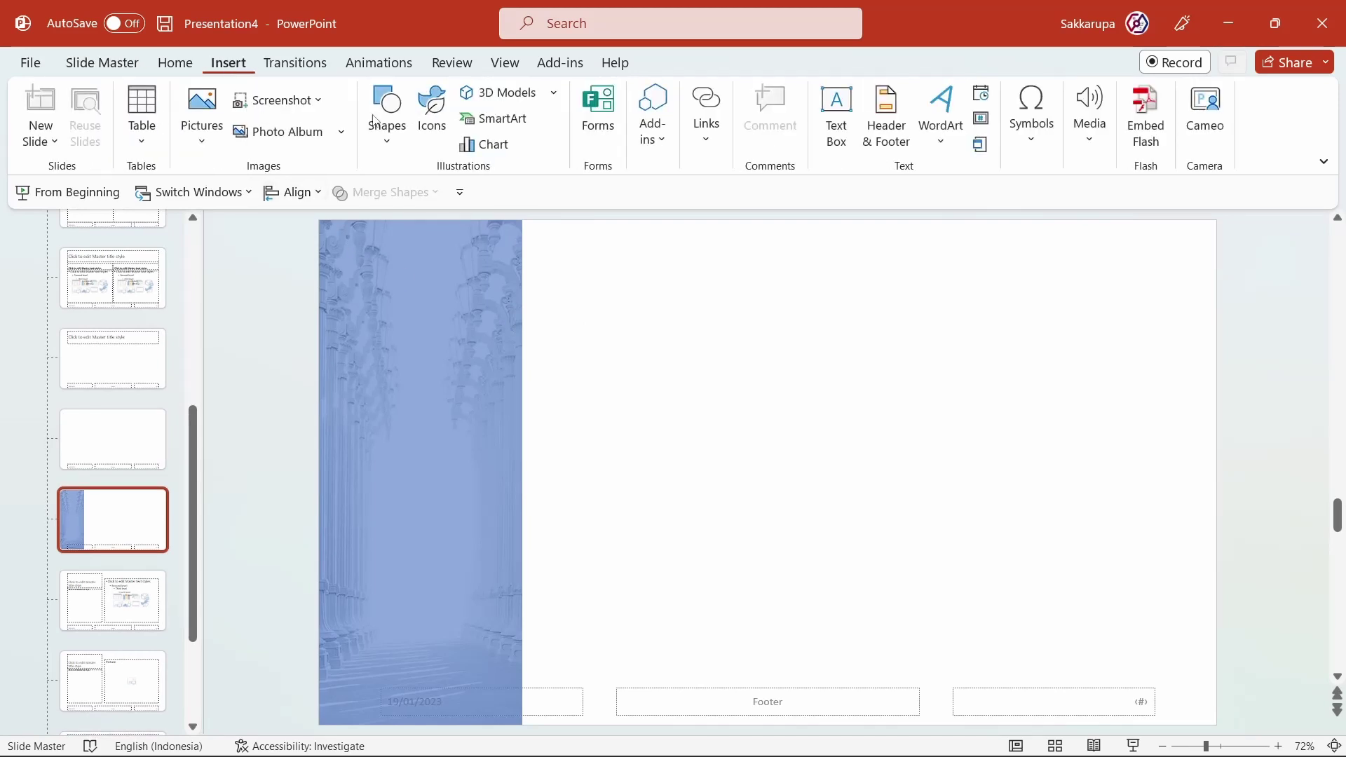
{"action": "left_click", "coordinate": [836, 116]}
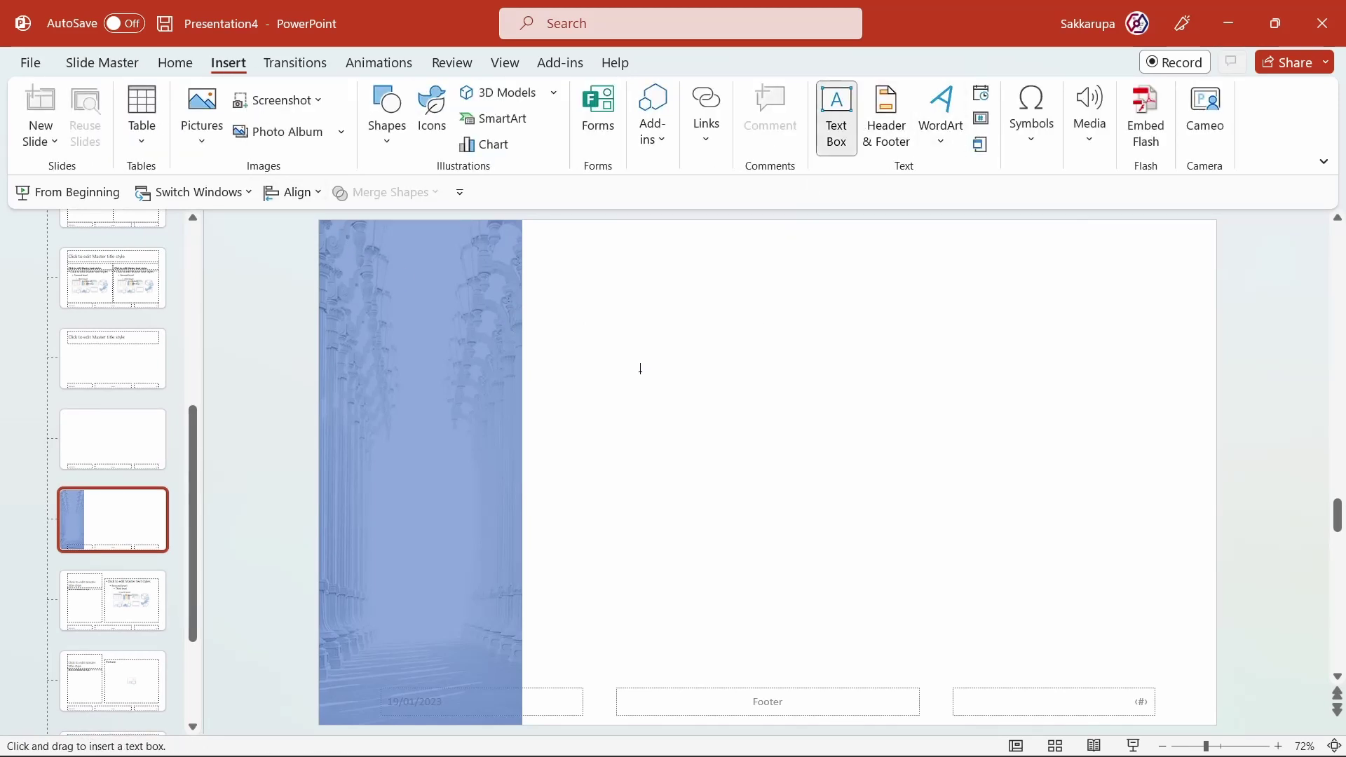
{"action": "left_click_drag", "start_coordinate": [546, 330], "coordinate": [685, 365]}
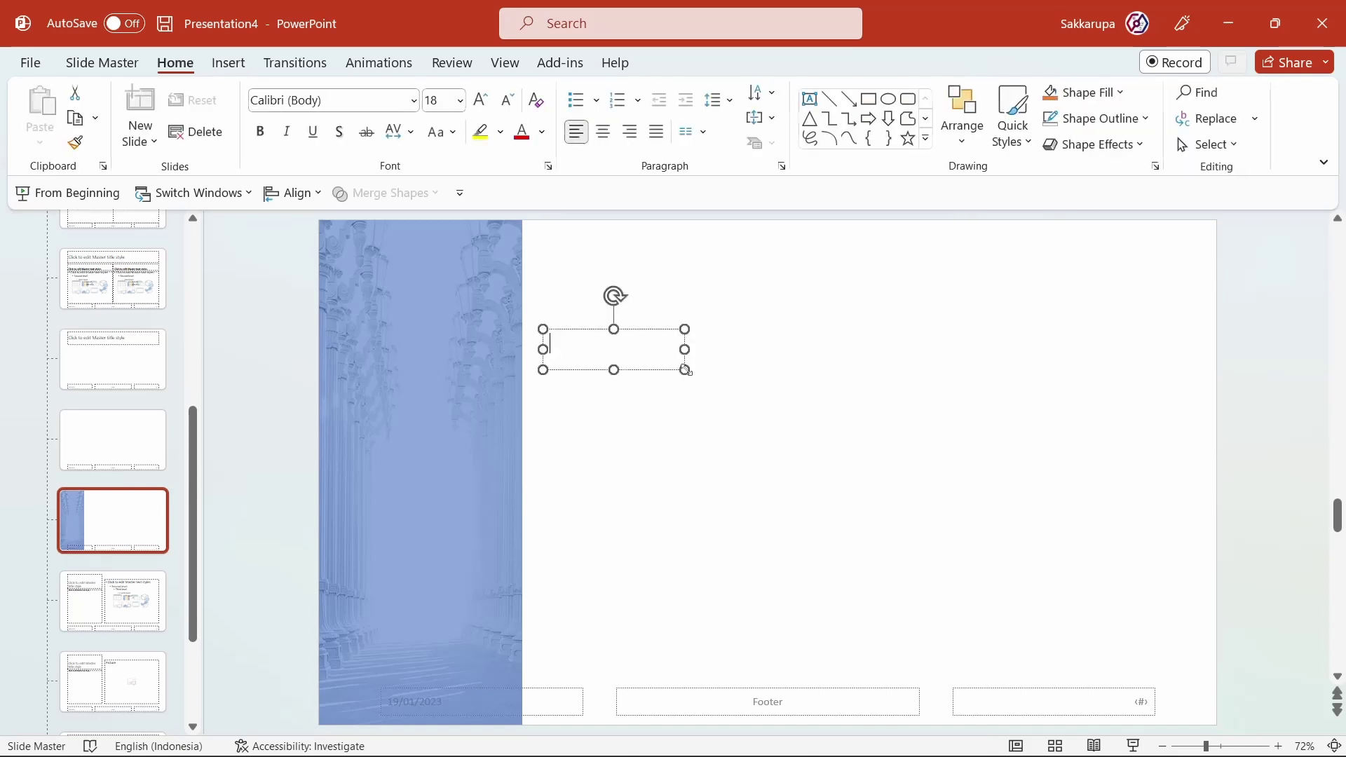
{"action": "type", "text": "Home"}
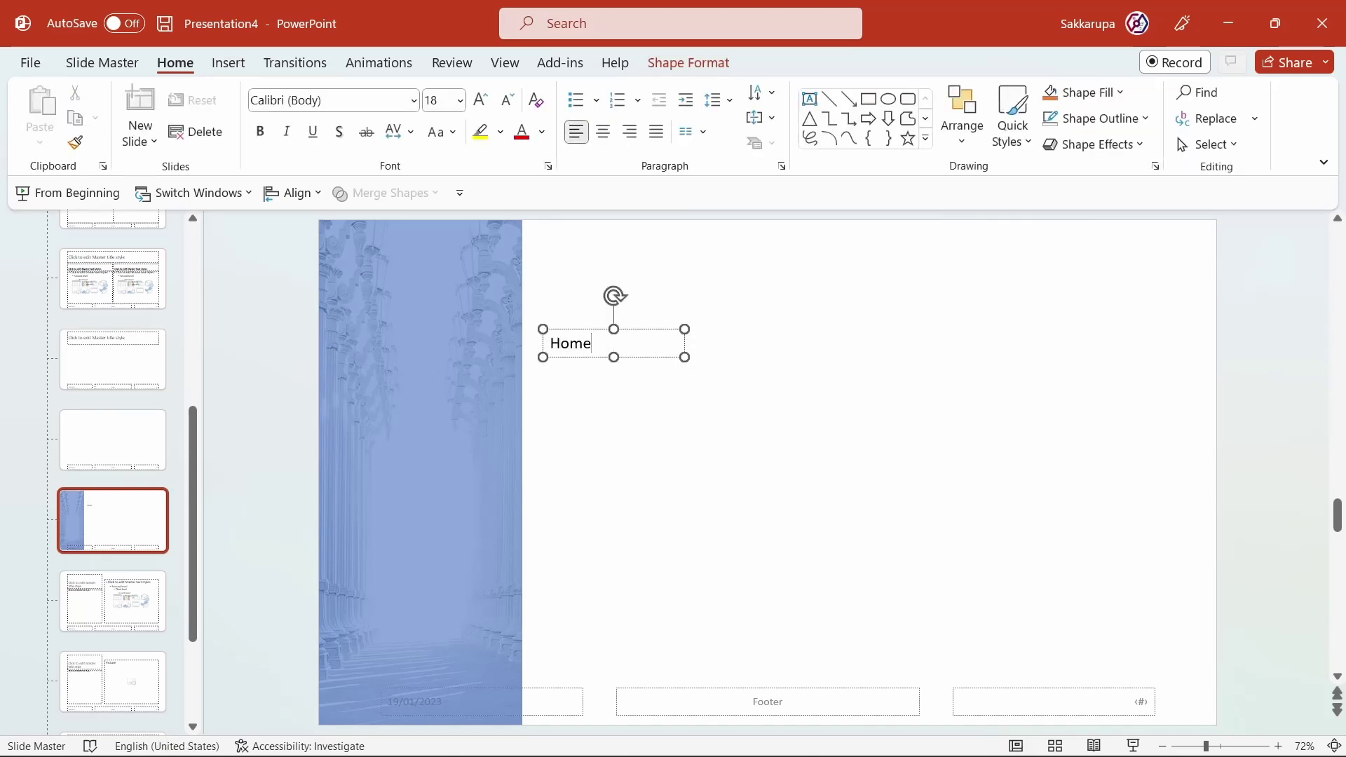
Apply the Montserrat theme font set and shrink the Home label to 16 pt
{"action": "left_click", "coordinate": [135, 67]}
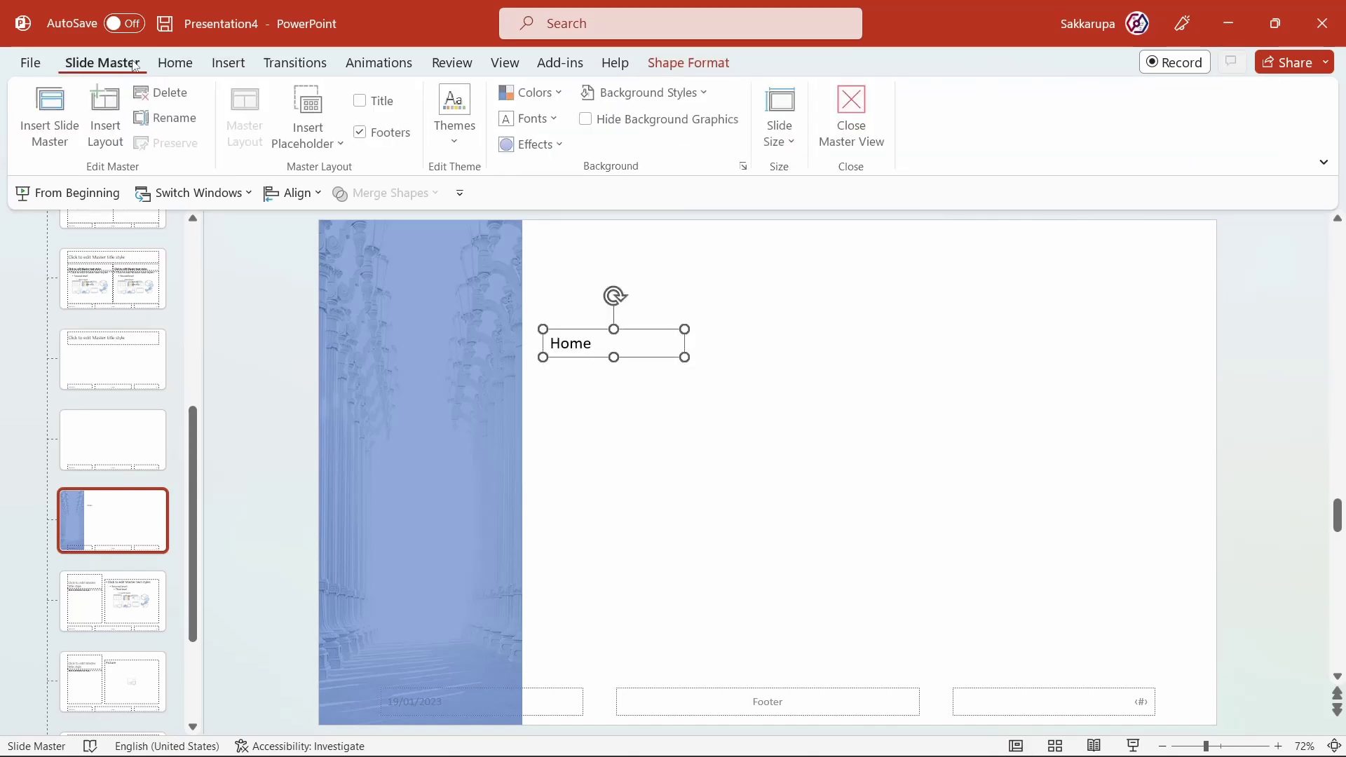
{"action": "left_click", "coordinate": [533, 121]}
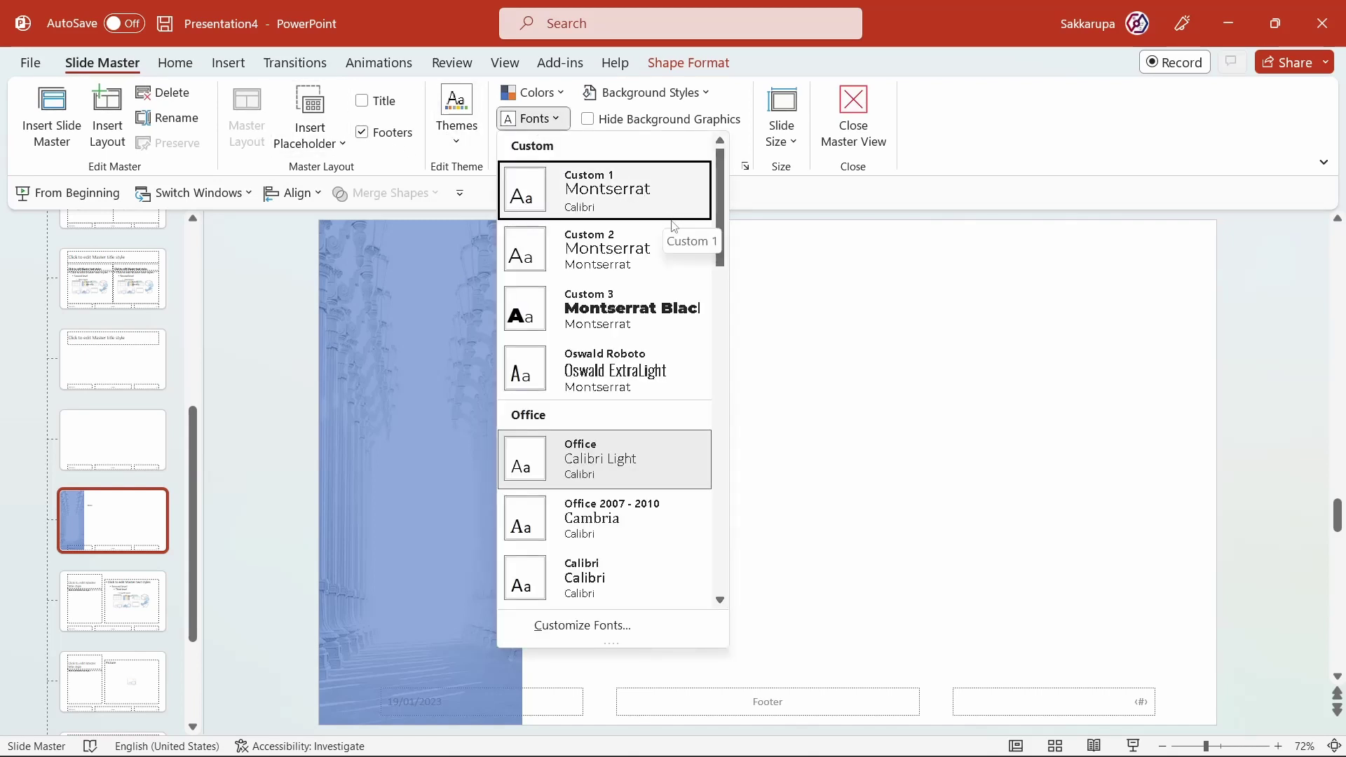
{"action": "left_click", "coordinate": [637, 261]}
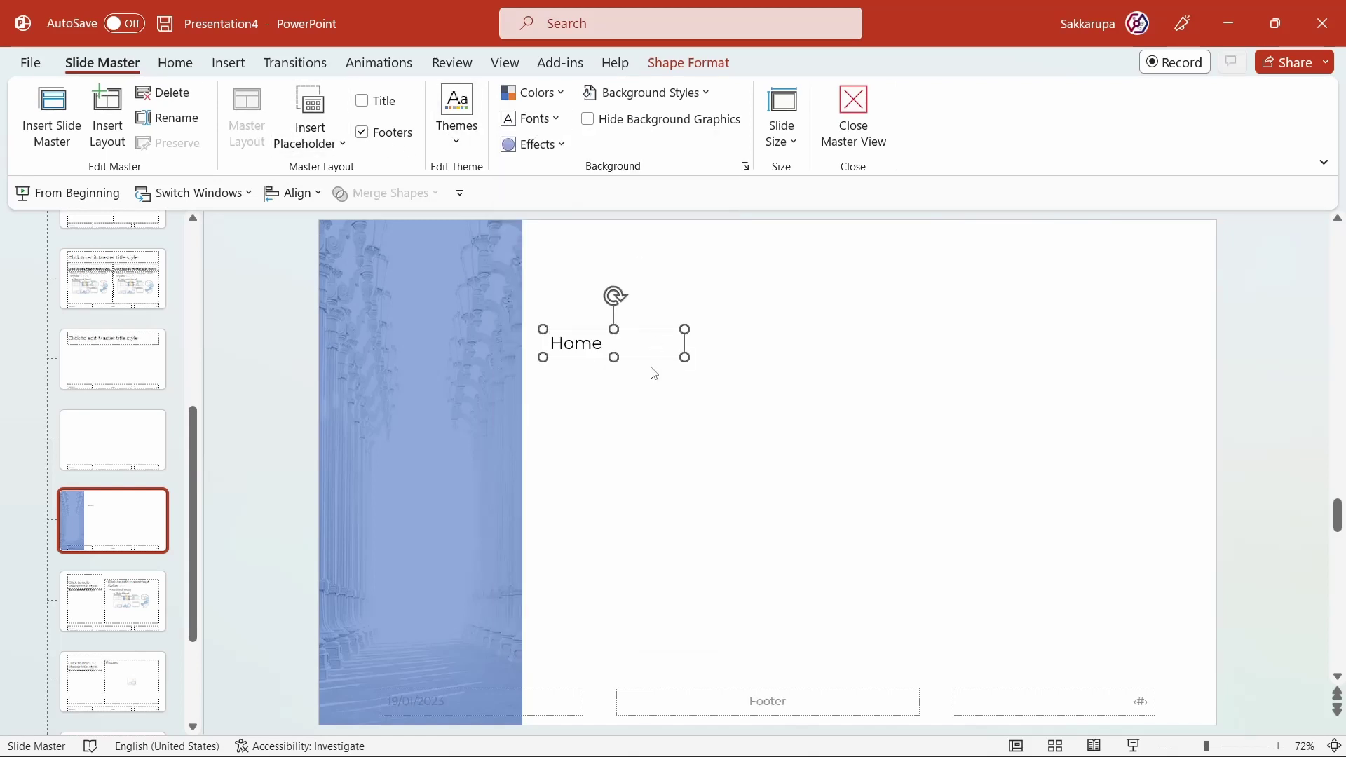
{"action": "left_click", "coordinate": [177, 65]}
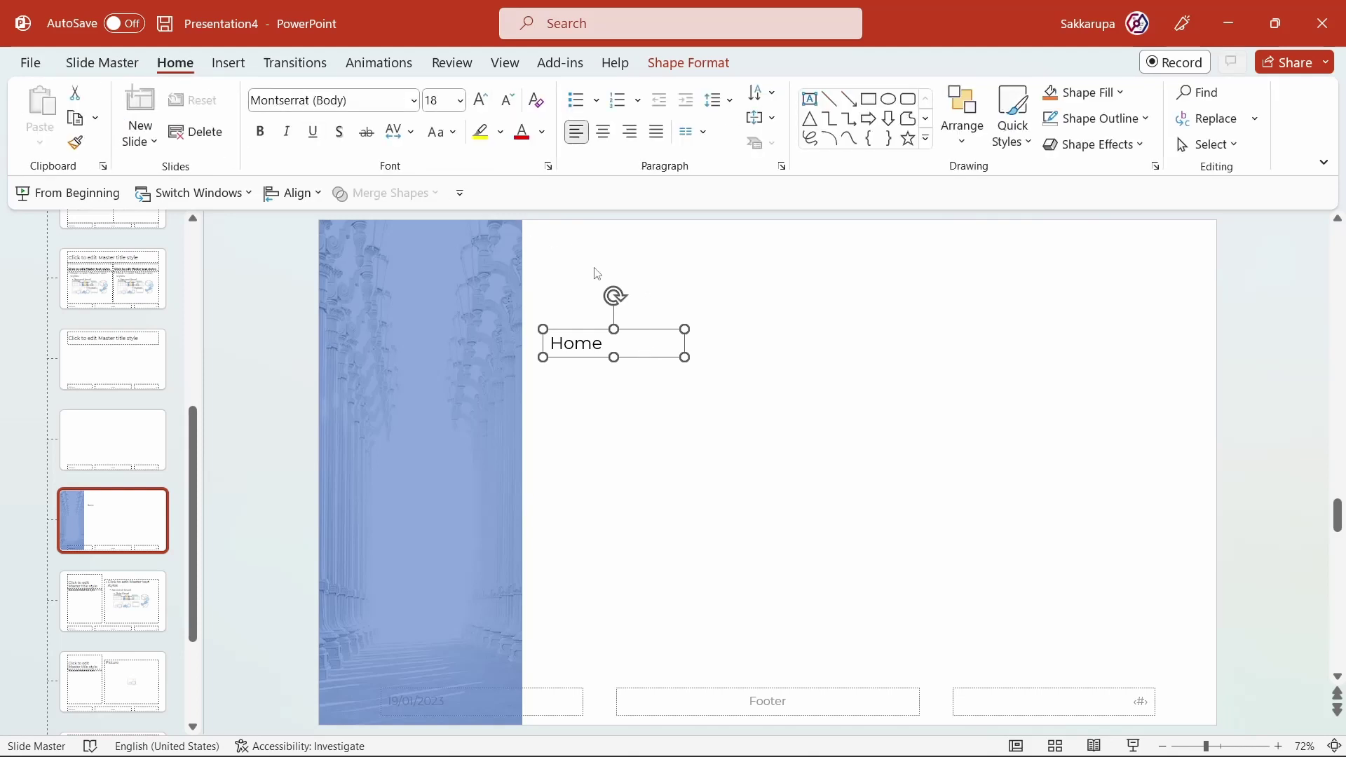
{"action": "left_click", "coordinate": [509, 103]}
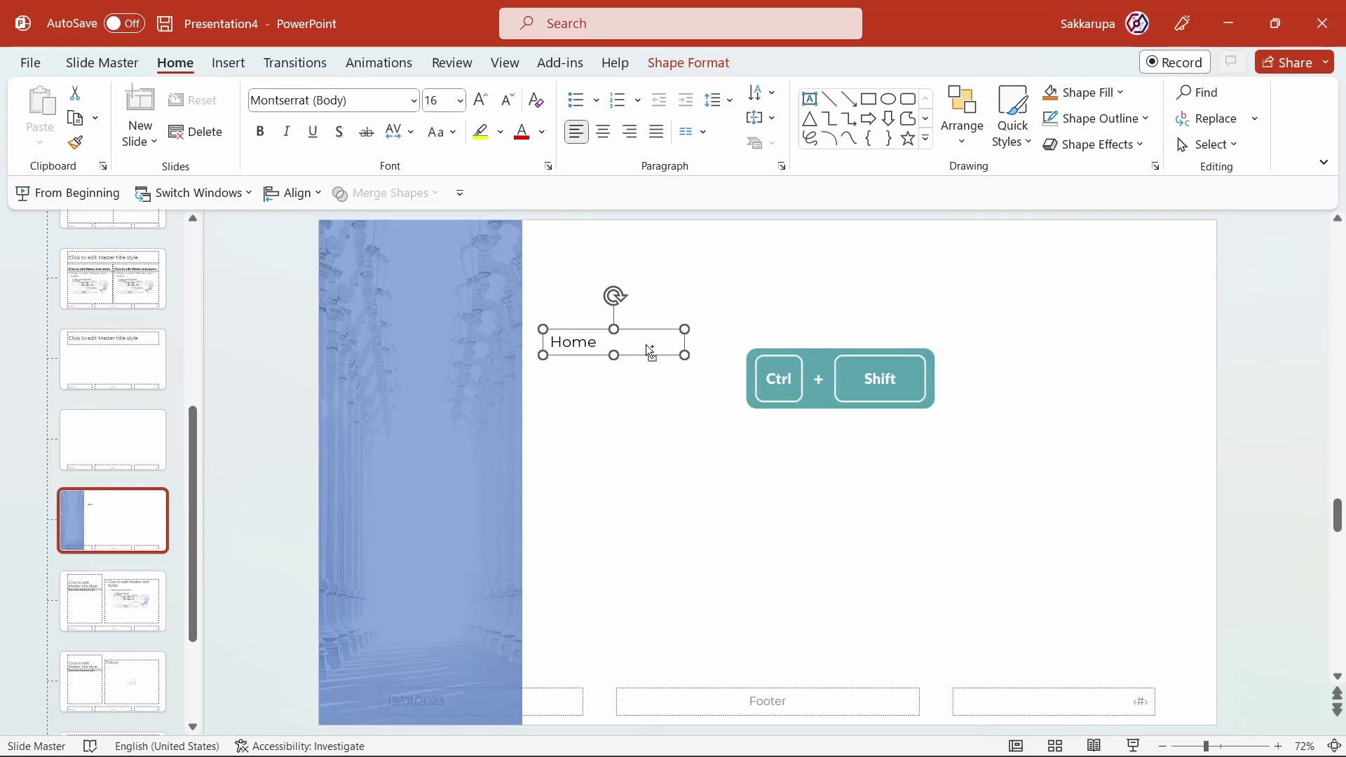
Copy the Home label downward and rename the copies About, Work, Pricing and Contact
{"action": "left_click_drag", "start_coordinate": [652, 361], "coordinate": [667, 399]}
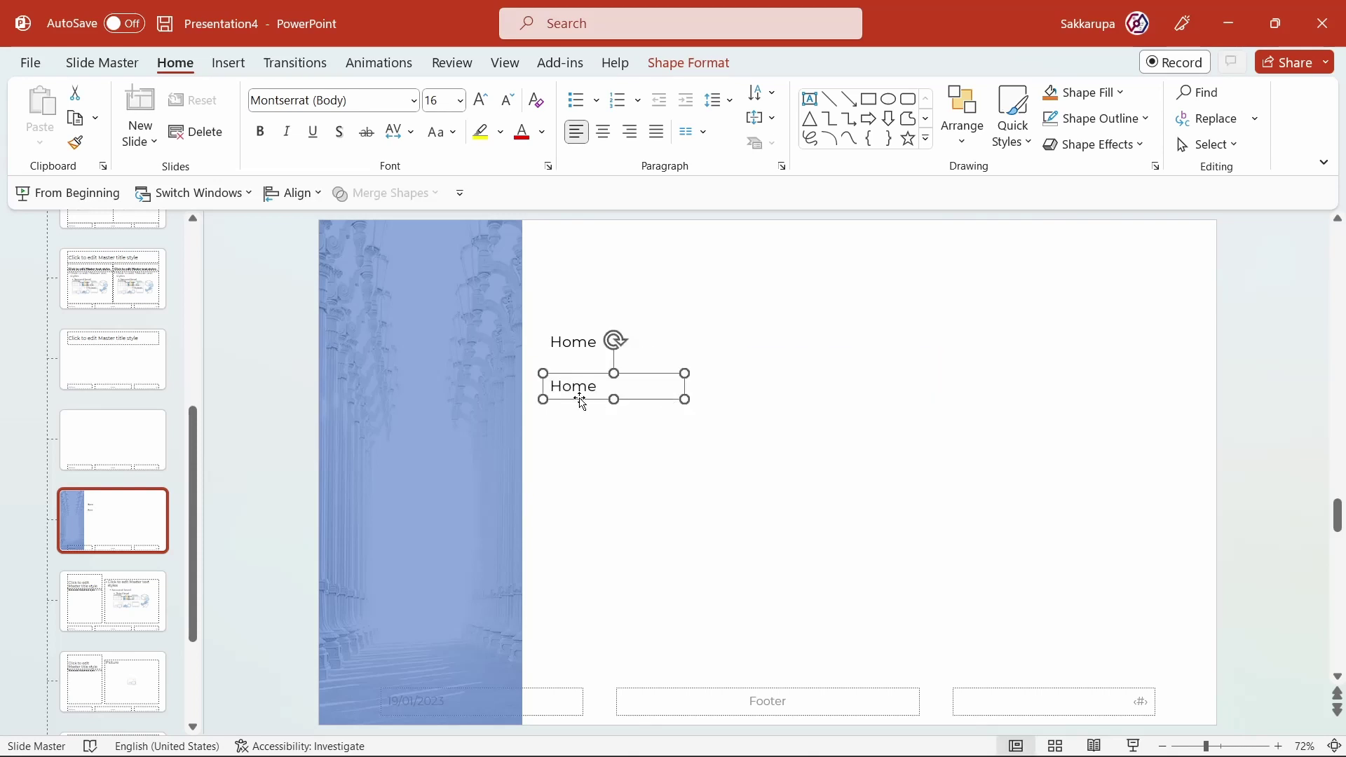
{"action": "double_click", "coordinate": [576, 387]}
{"action": "type", "text": "About"}
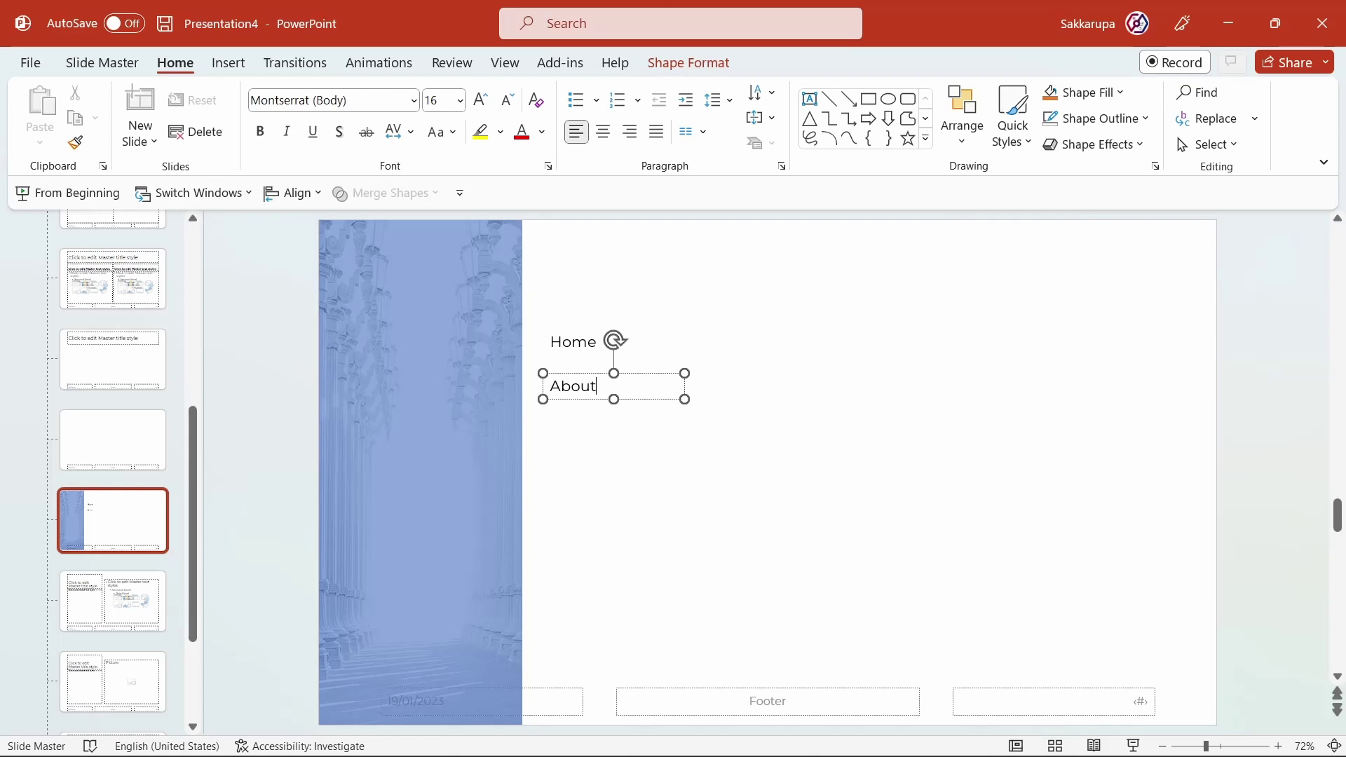
{"action": "double_click", "coordinate": [577, 428]}
{"action": "type", "text": "Work"}
{"action": "mouse_move", "coordinate": [596, 386]}
{"action": "left_mouse_down"}
{"action": "mouse_move", "coordinate": [596, 472]}
{"action": "mouse_move", "coordinate": [579, 522]}
{"action": "left_mouse_up"}
{"action": "double_click", "coordinate": [581, 471]}
{"action": "type", "text": "Pricing"}
{"action": "double_click", "coordinate": [587, 514]}
{"action": "type", "text": "Contact"}
{"action": "left_click", "coordinate": [740, 454]}
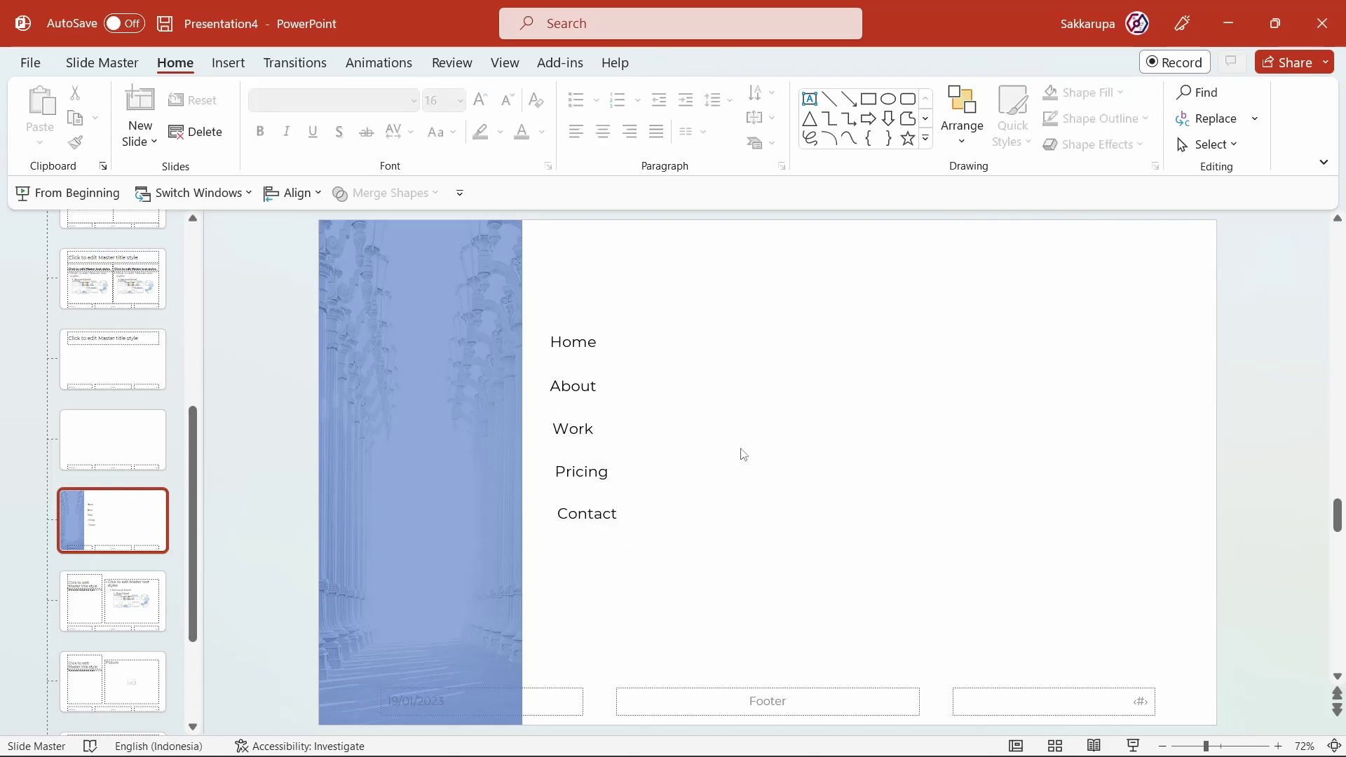
In the icon library, search 'home' and pick house, info, work and price-tag icons
{"action": "left_click", "coordinate": [229, 63]}
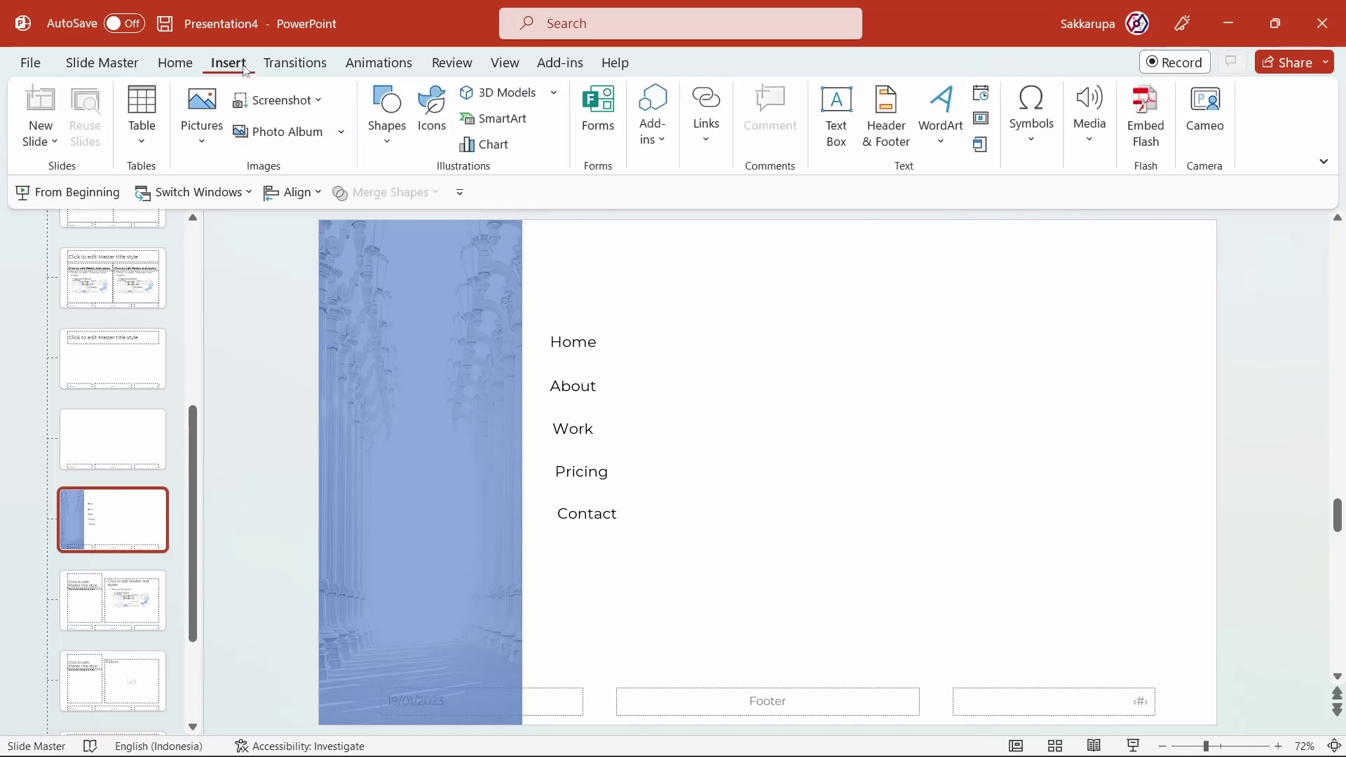
{"action": "left_click", "coordinate": [432, 108]}
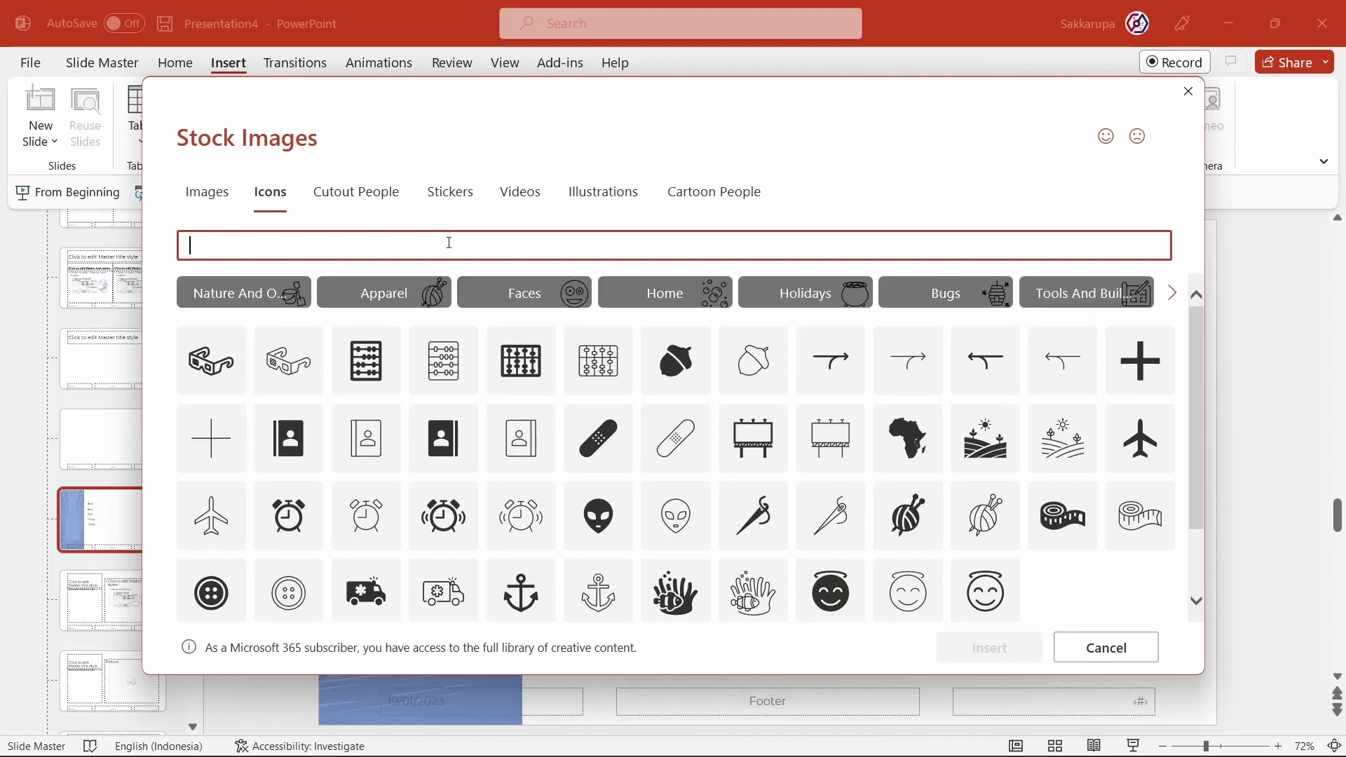
{"action": "type", "text": "home"}
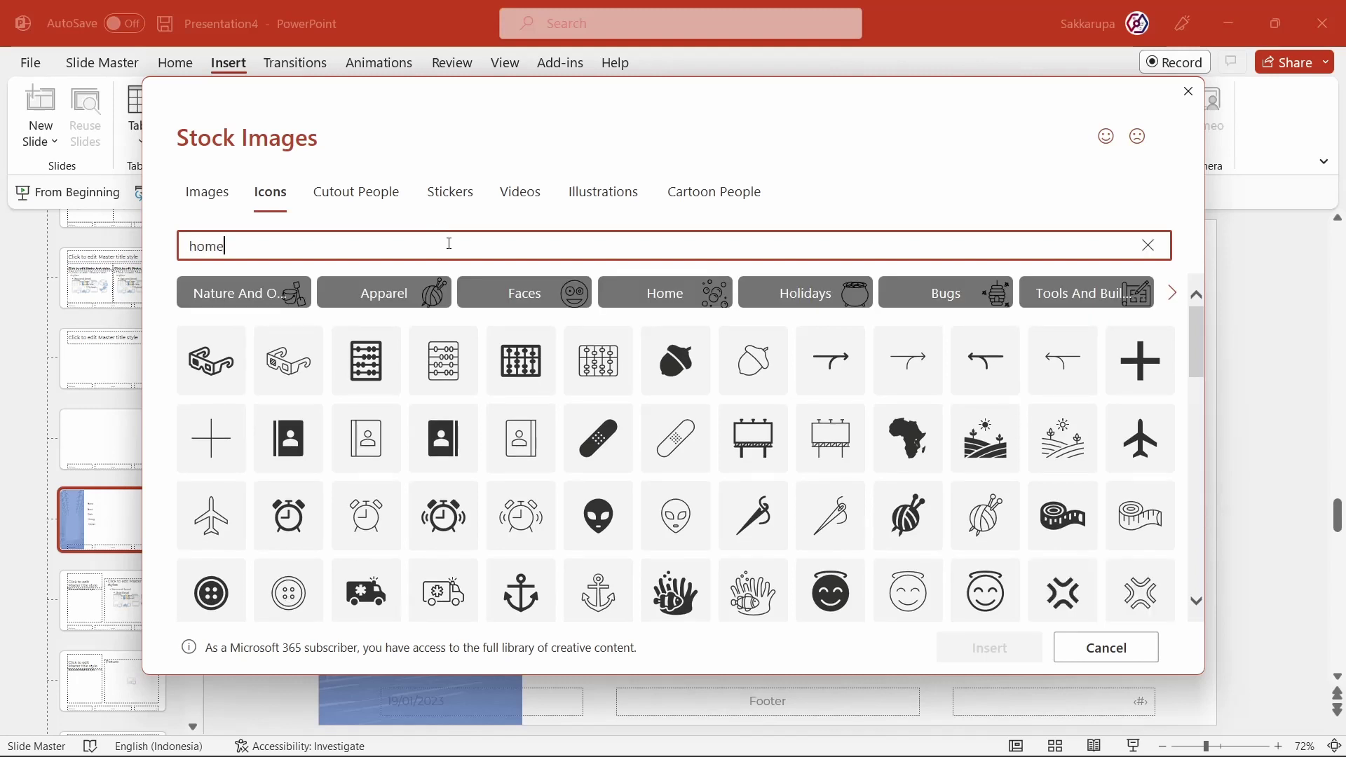
{"action": "scroll", "coordinate": [561, 412], "scroll_direction": "down", "scroll_amount": 2}
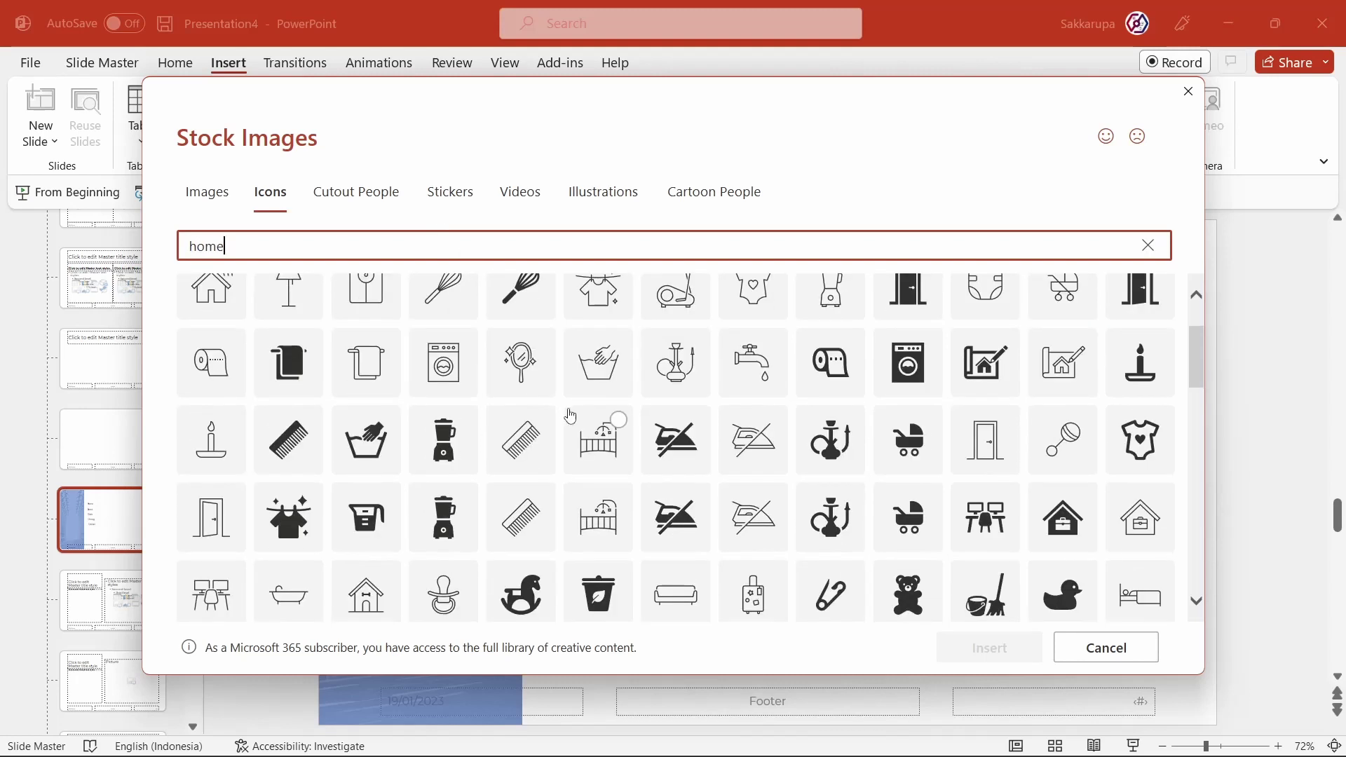
{"action": "scroll", "coordinate": [570, 416], "scroll_direction": "down", "scroll_amount": 3}
{"action": "left_click", "coordinate": [906, 550]}
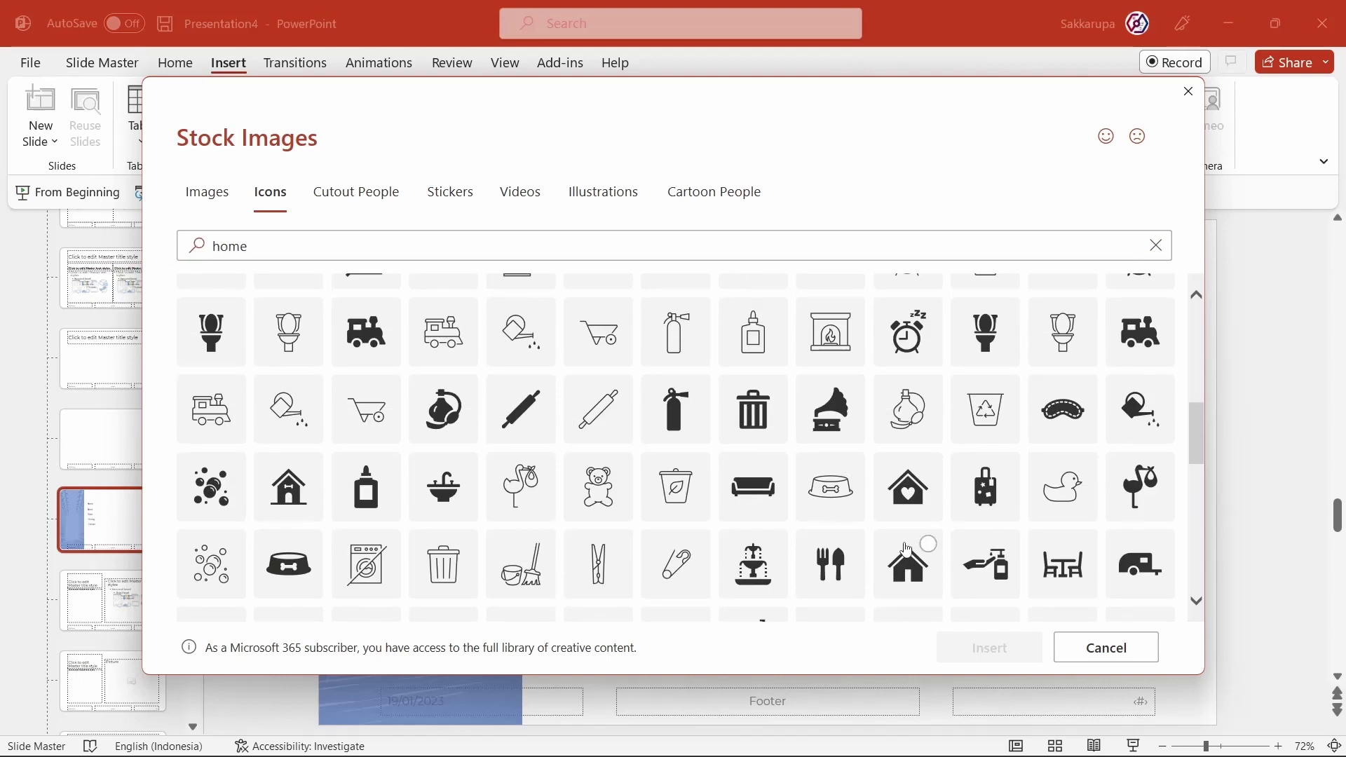
{"action": "left_click", "coordinate": [527, 303]}
{"action": "type", "text": "work"}
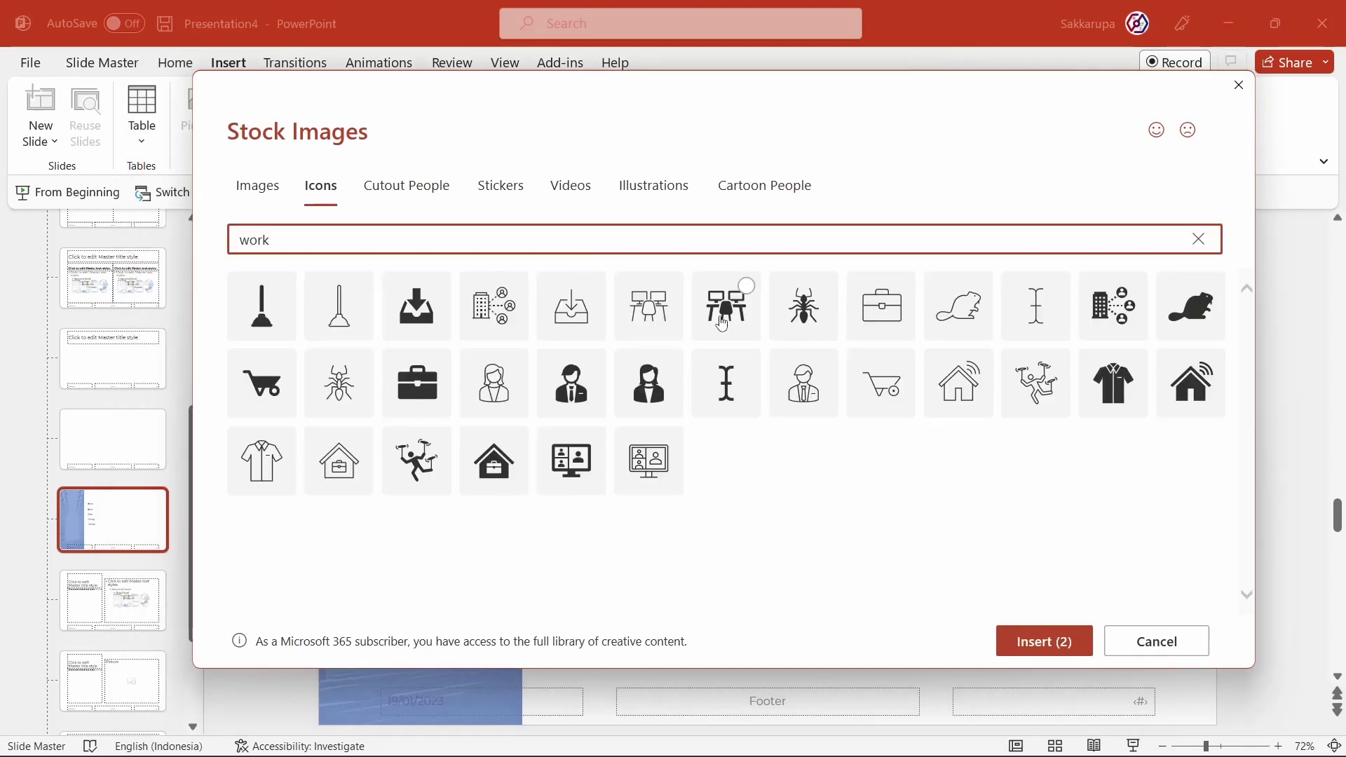
{"action": "left_click", "coordinate": [717, 309]}
{"action": "type", "text": "price"}
{"action": "left_click", "coordinate": [715, 305]}
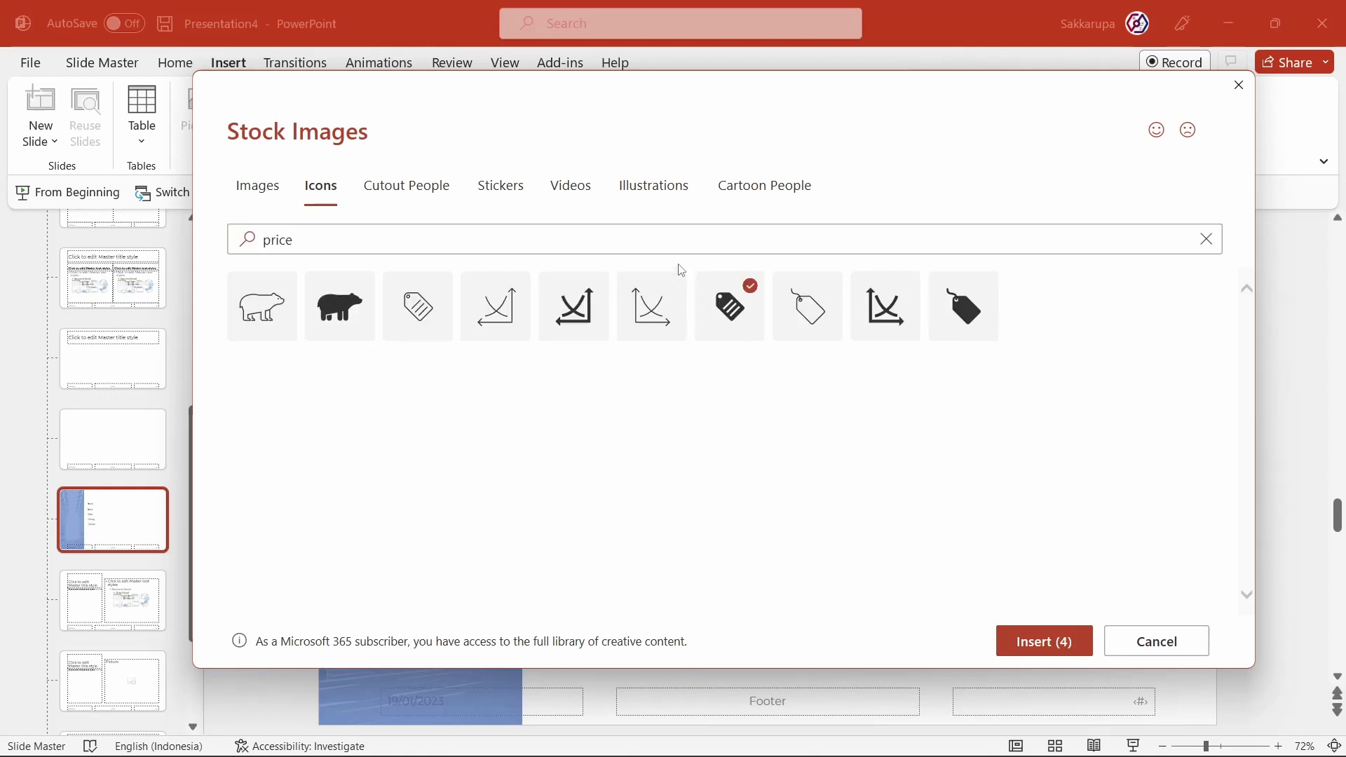
Search 'phone', add the headset icon, and insert all five icons
{"action": "triple_click", "coordinate": [666, 240]}
{"action": "type", "text": "phone"}
{"action": "left_click", "coordinate": [1190, 309]}
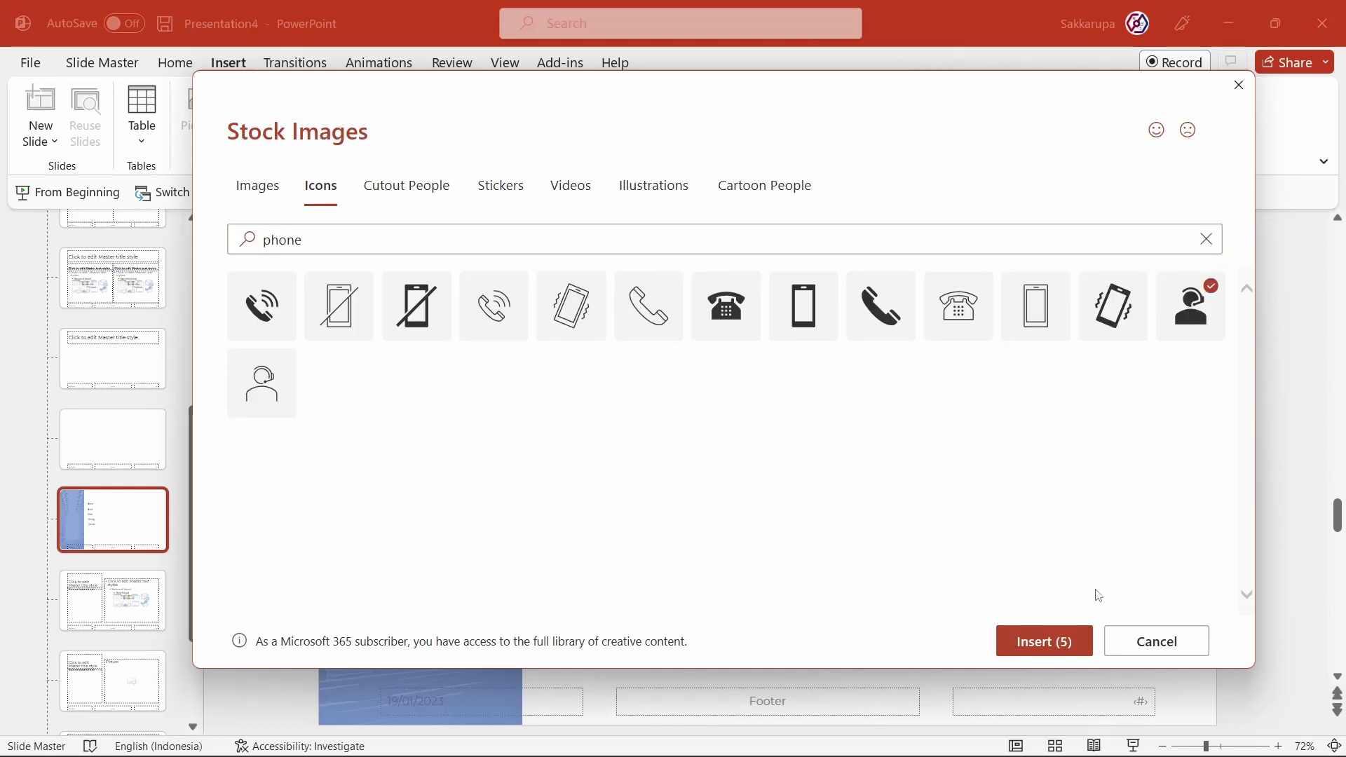
{"action": "left_click", "coordinate": [1059, 642]}
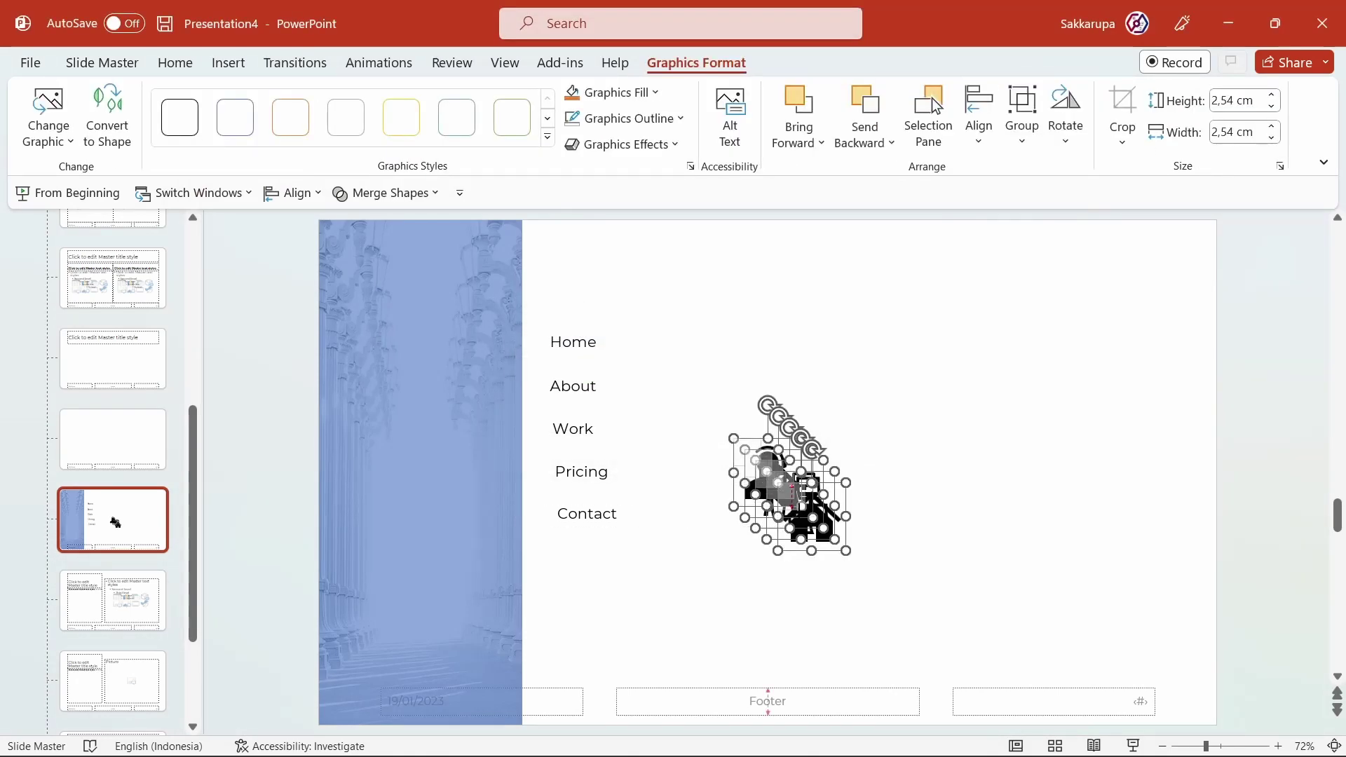
Shrink the five icons, then select the whole menu and move it into the blue sidebar
{"action": "mouse_move", "coordinate": [846, 551]}
{"action": "left_mouse_down"}
{"action": "mouse_move", "coordinate": [803, 509]}
{"action": "mouse_move", "coordinate": [655, 481]}
{"action": "mouse_move", "coordinate": [516, 357]}
{"action": "mouse_move", "coordinate": [528, 343]}
{"action": "left_mouse_up"}
{"action": "key", "text": "Escape"}
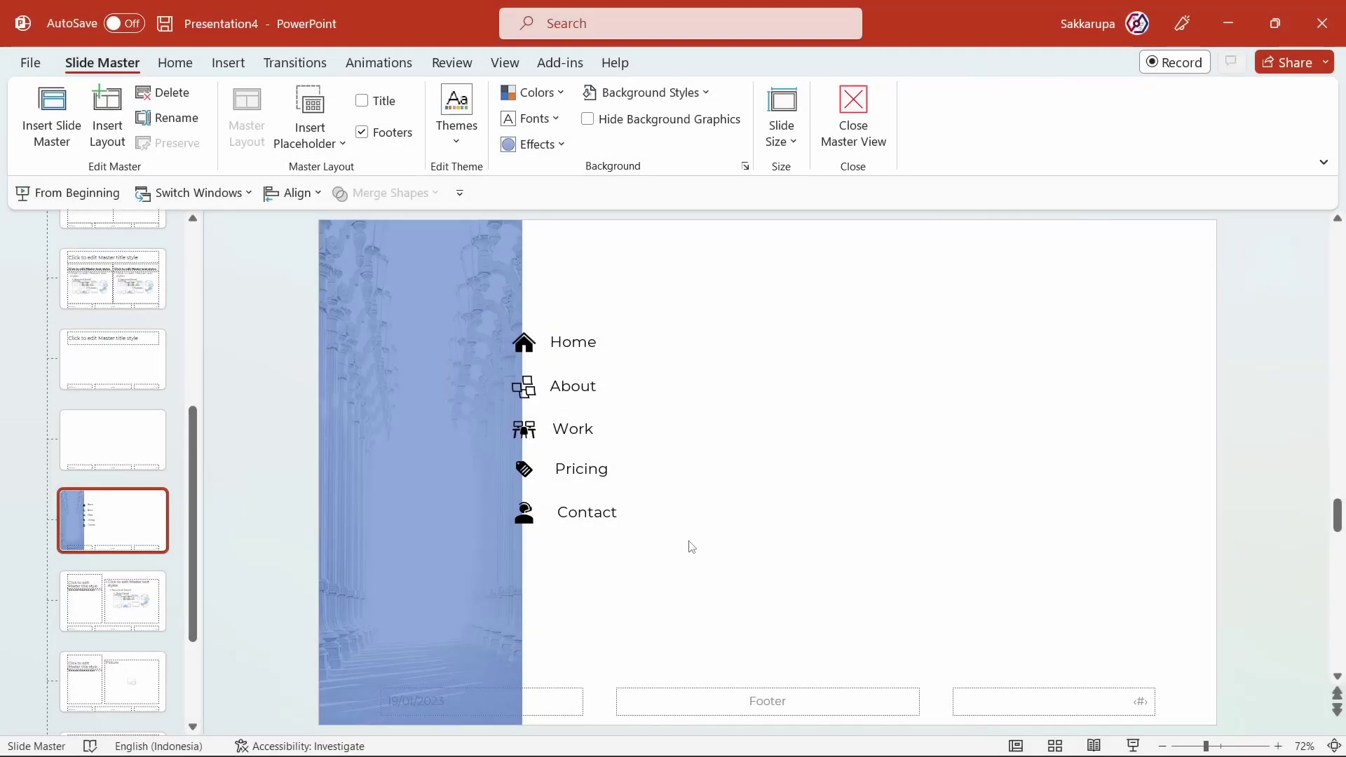
{"action": "left_click_drag", "start_coordinate": [703, 554], "coordinate": [425, 263]}
{"action": "left_click_drag", "start_coordinate": [649, 533], "coordinate": [473, 569]}
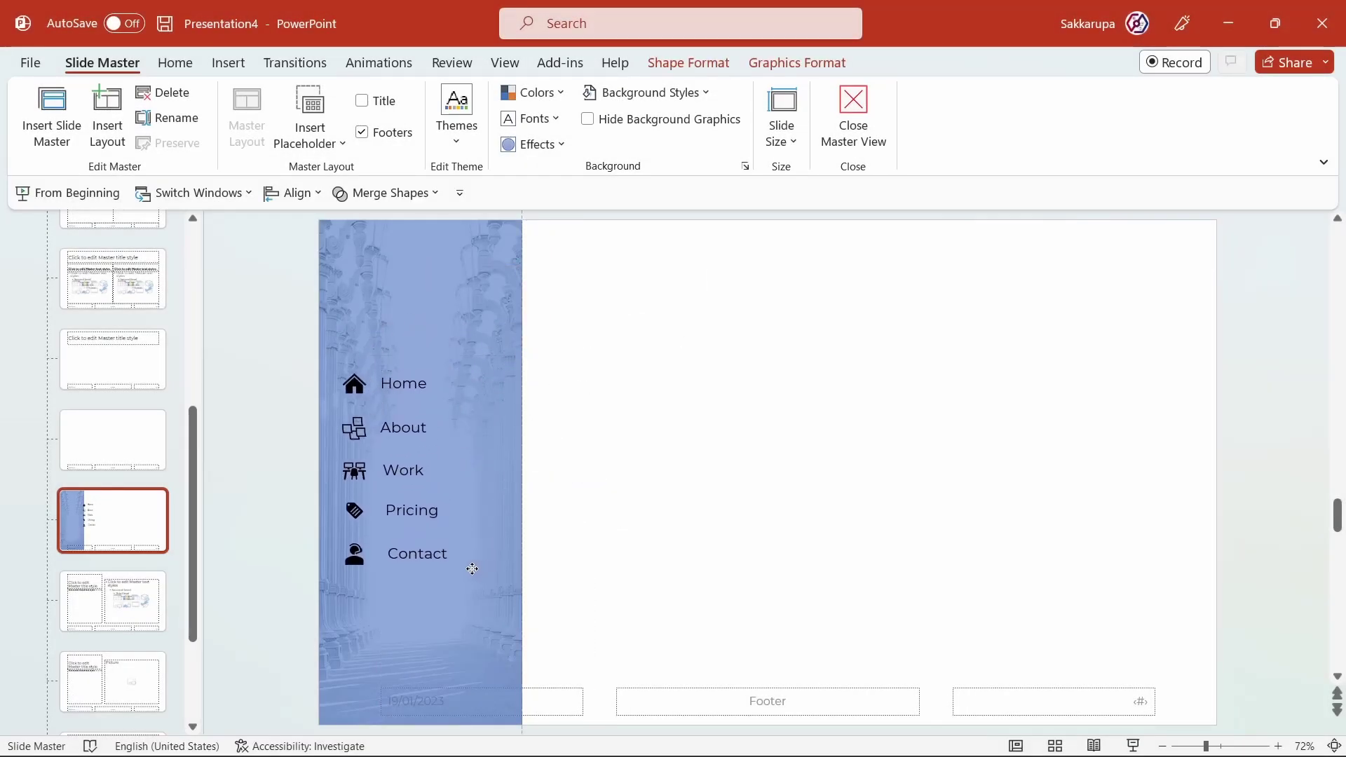
{"action": "left_click_drag", "start_coordinate": [472, 569], "coordinate": [469, 562]}
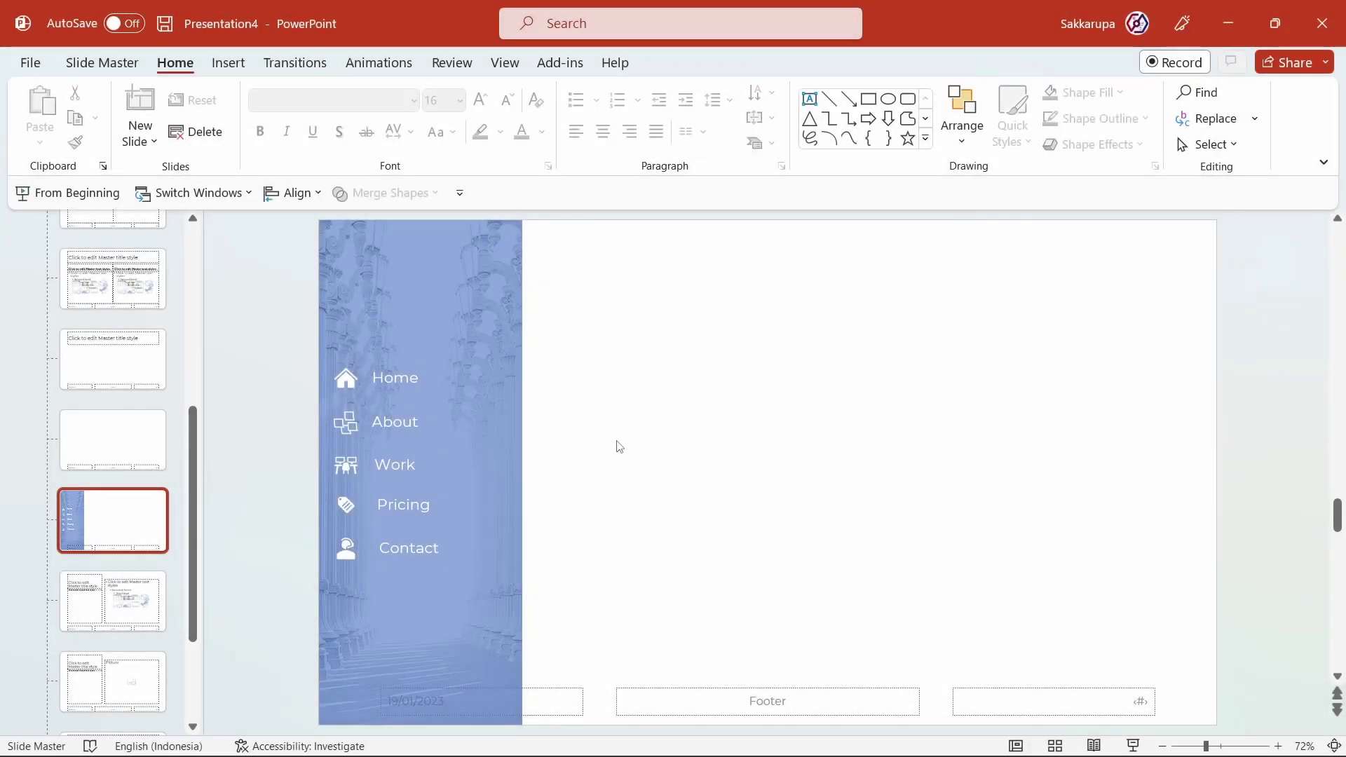
Copy the logo and channel-name caption group from the finished deck and paste it atop the blue sidebar
{"action": "left_click", "coordinate": [421, 254]}
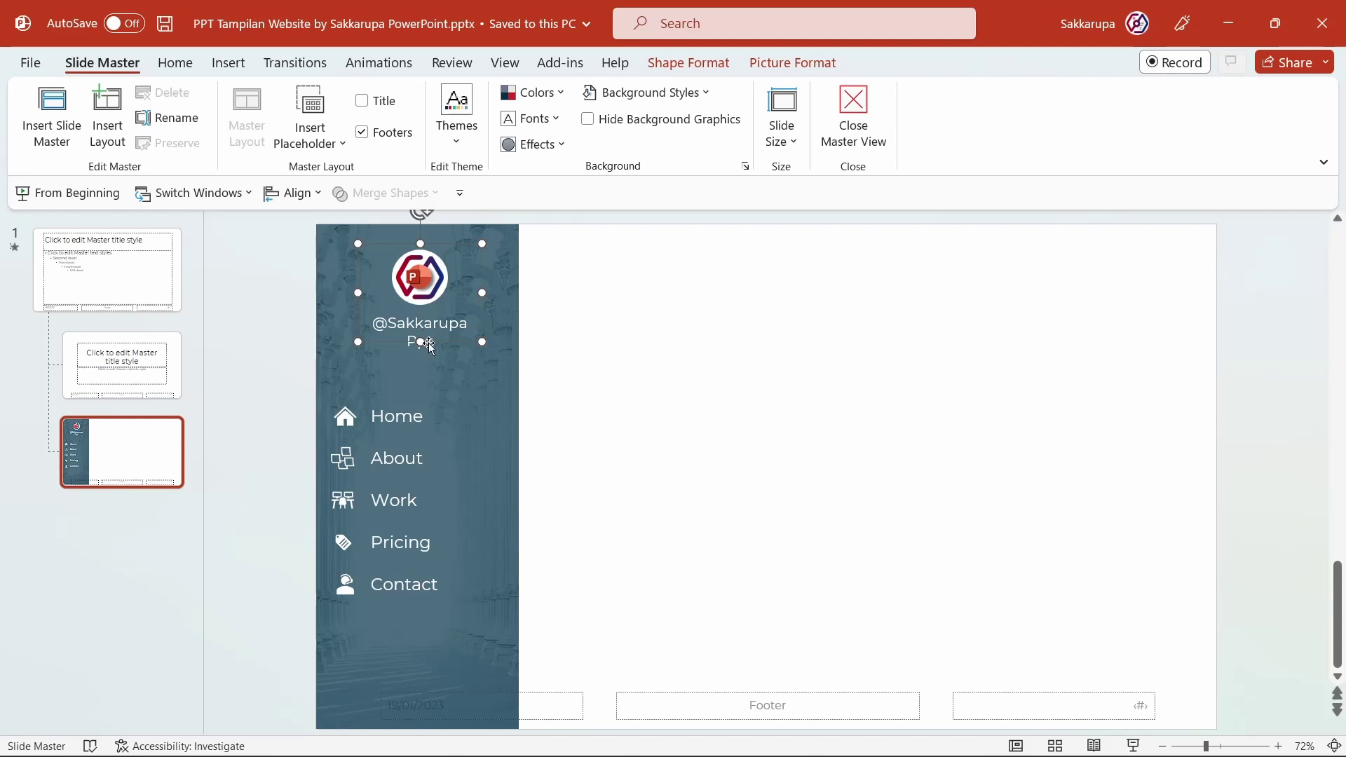
{"action": "key", "text": "ctrl+c"}
{"action": "key", "text": "ctrl+v"}
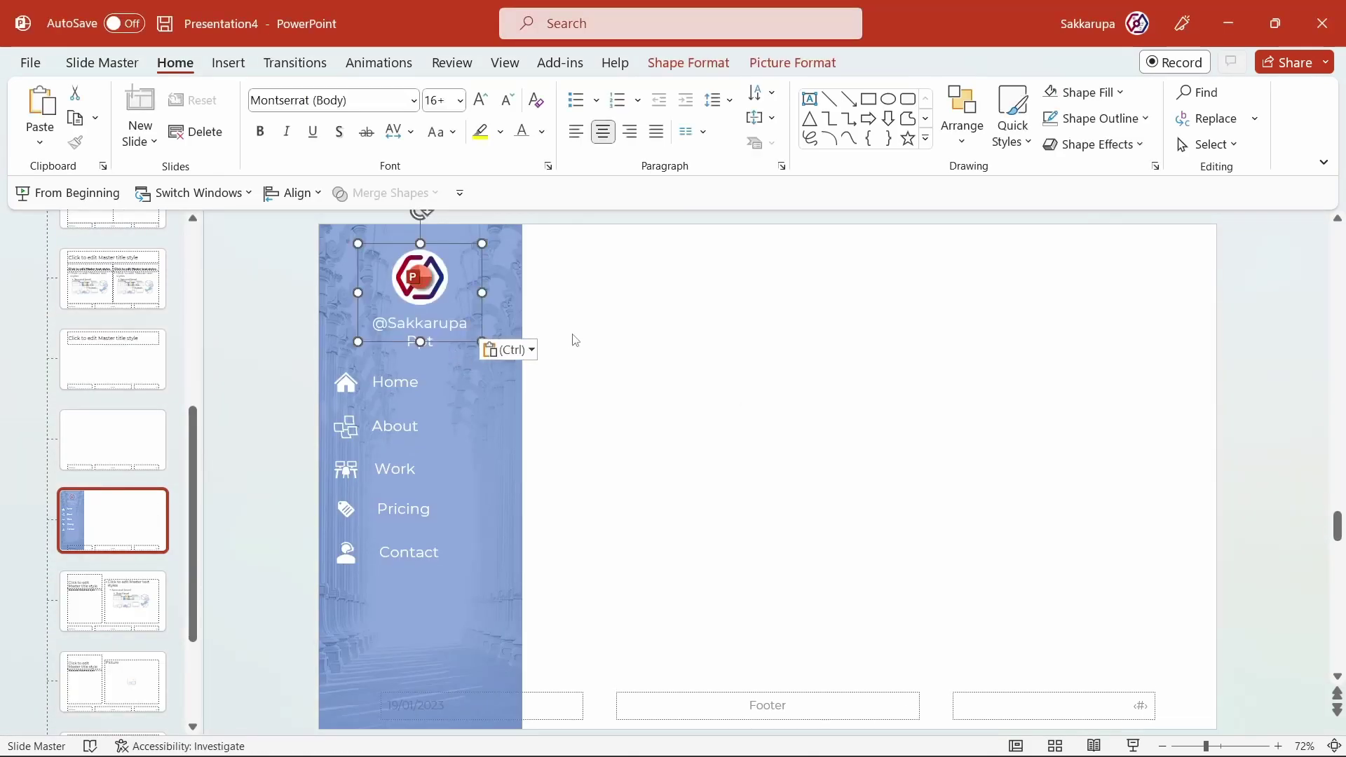
{"action": "left_click", "coordinate": [591, 352]}
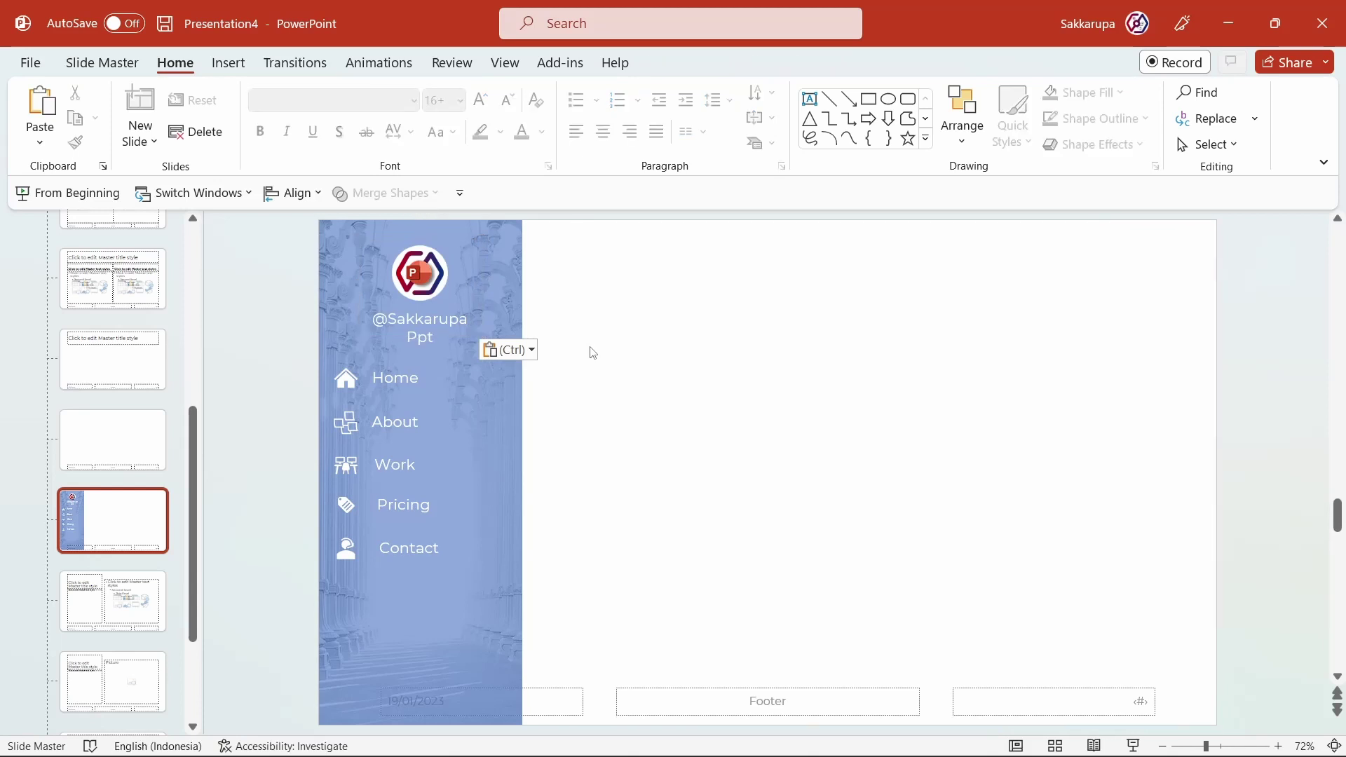
{"action": "left_click", "coordinate": [413, 375]}
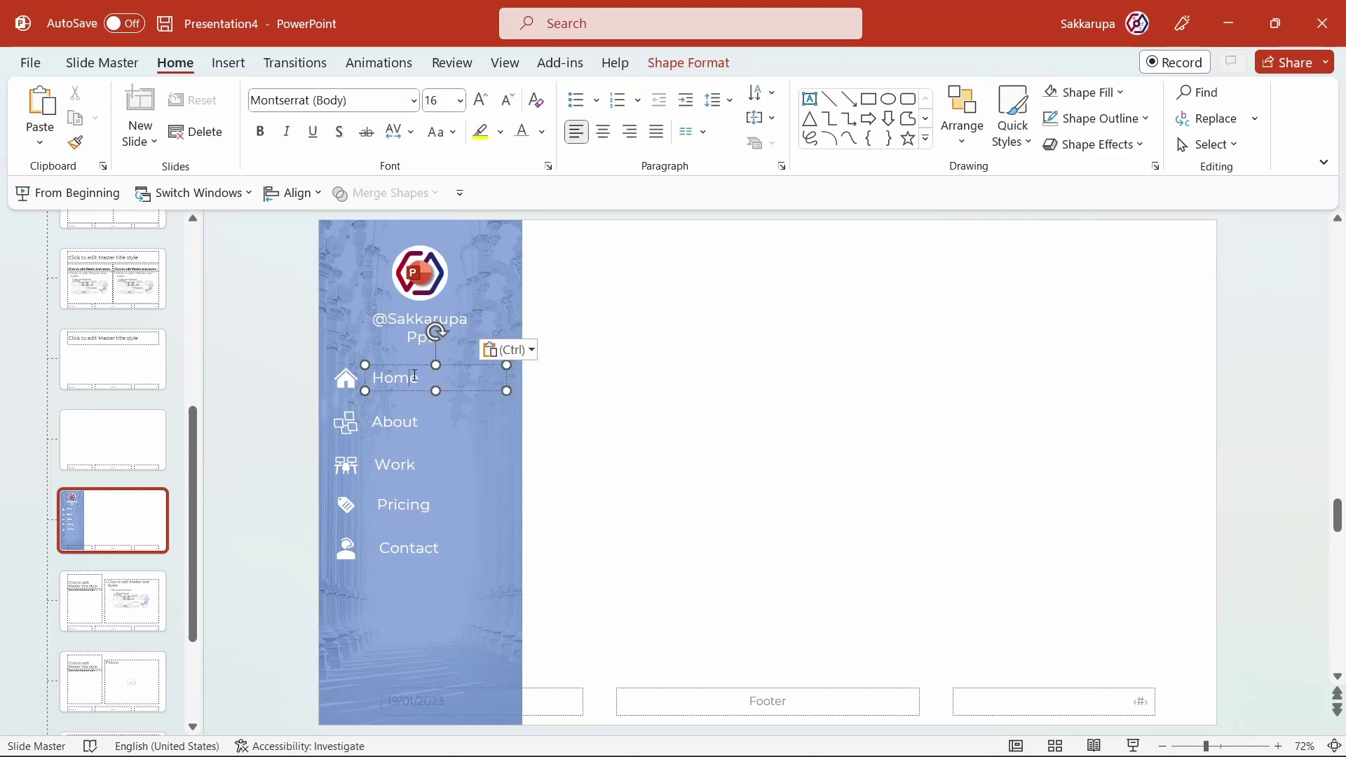
{"action": "left_click", "coordinate": [413, 391]}
Make the Home label a hyperlink action to the First Slide
{"action": "left_click", "coordinate": [229, 63]}
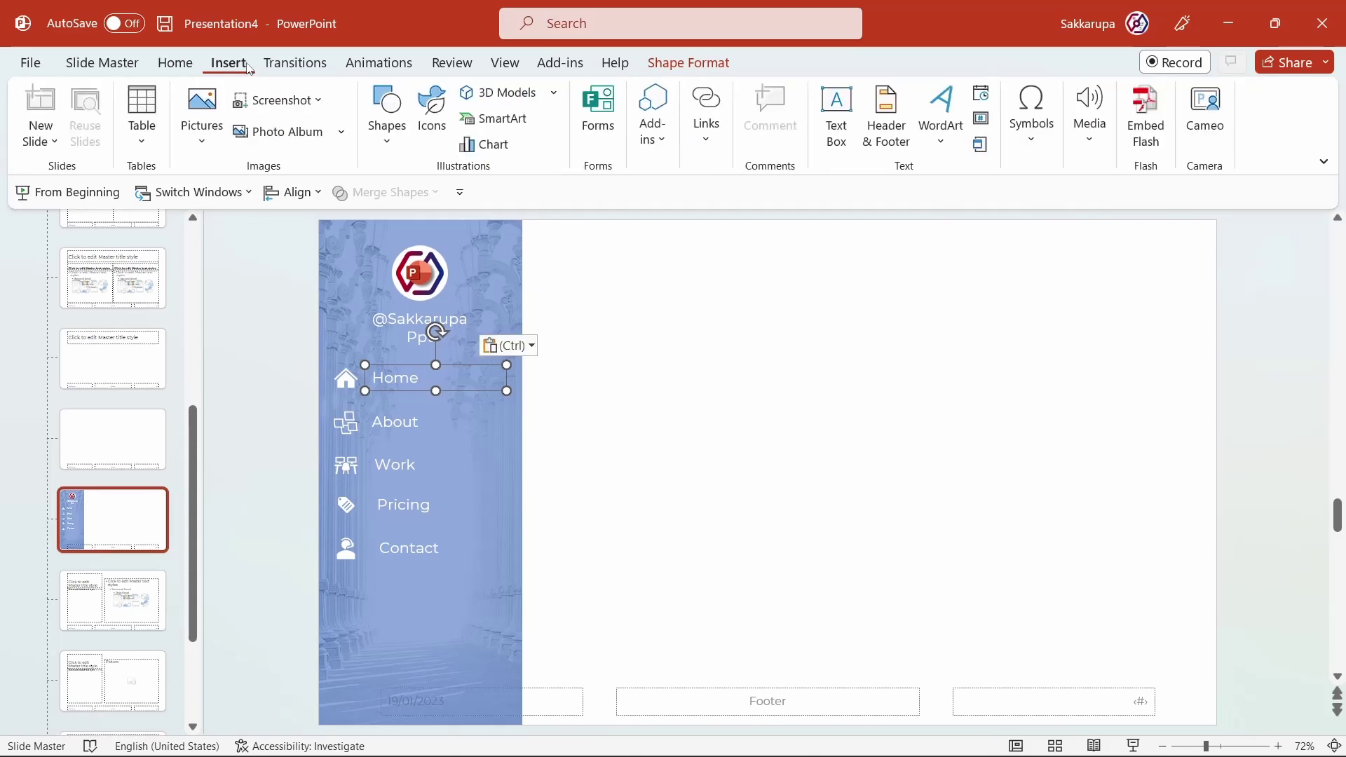
{"action": "left_click", "coordinate": [707, 130]}
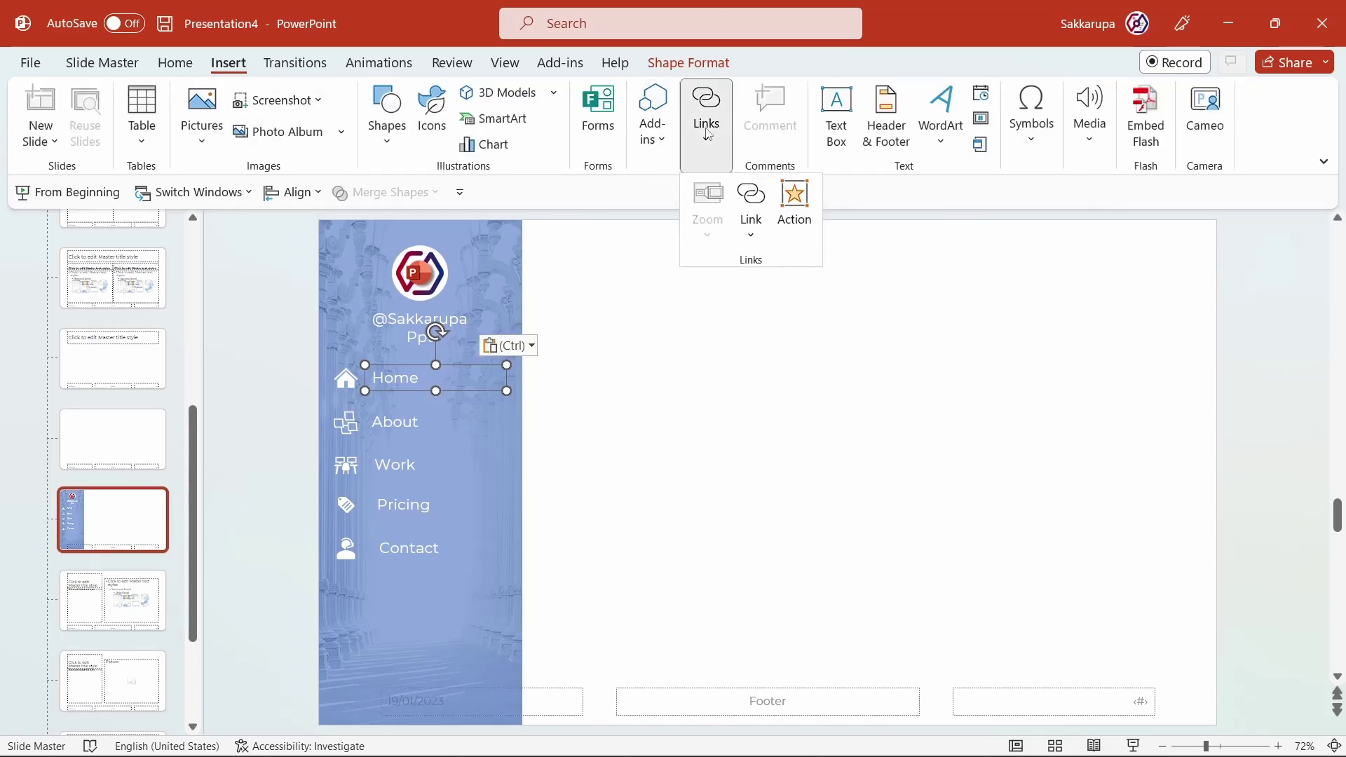
{"action": "left_click", "coordinate": [794, 204]}
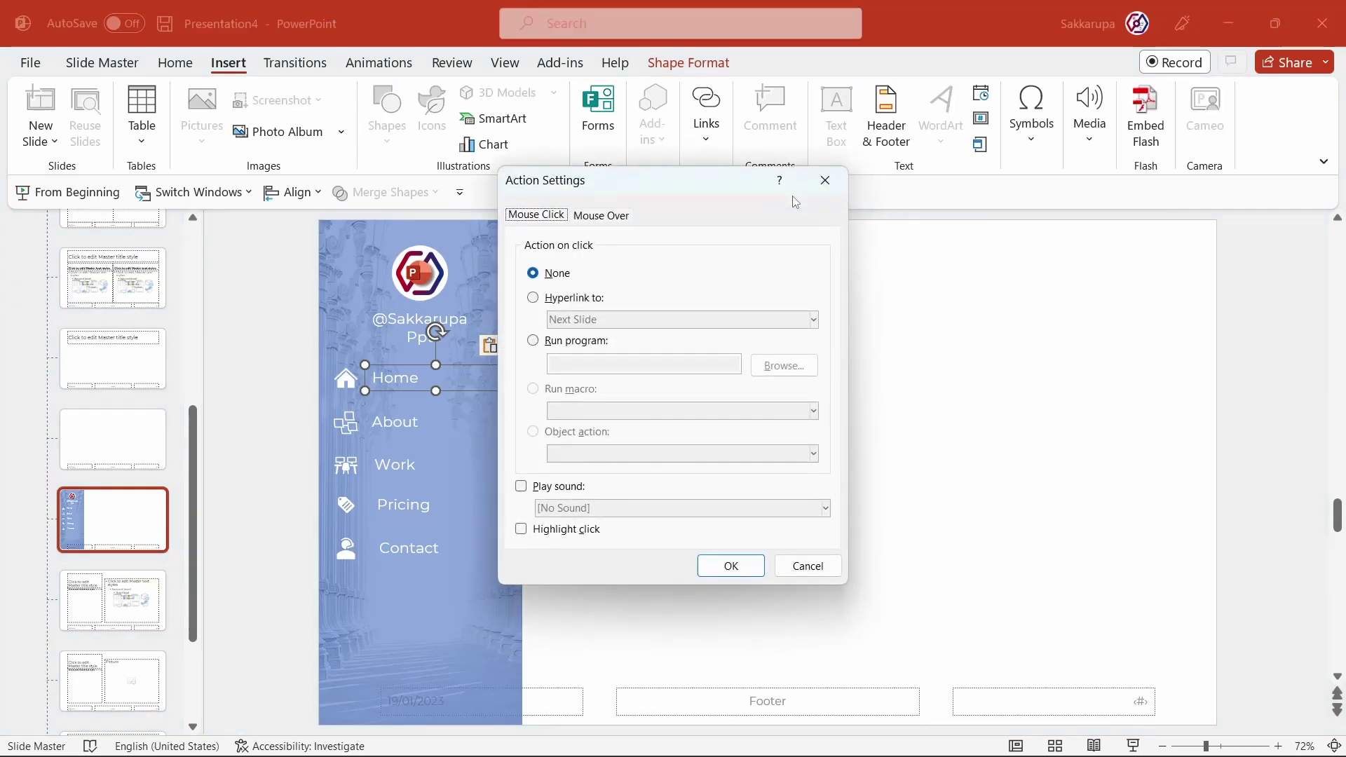
{"action": "left_click", "coordinate": [584, 296]}
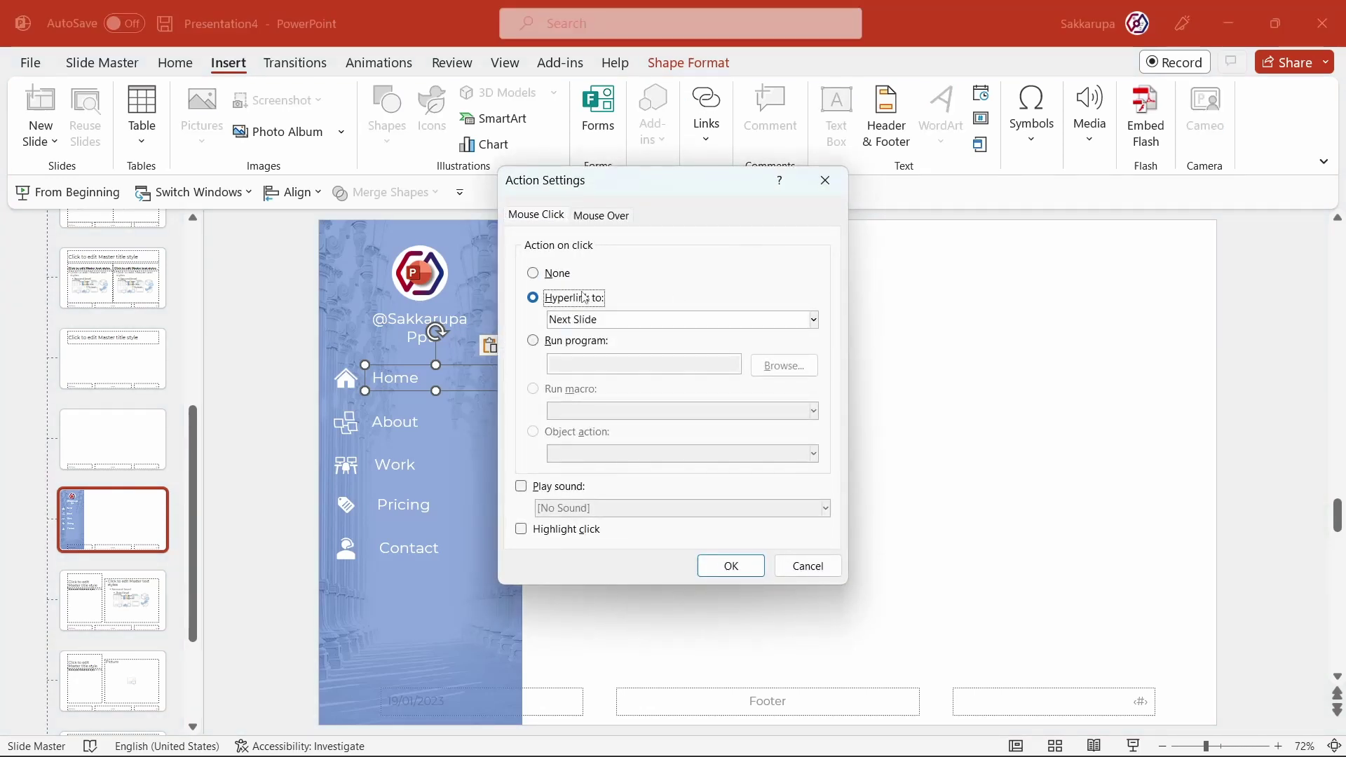
{"action": "left_click", "coordinate": [614, 321]}
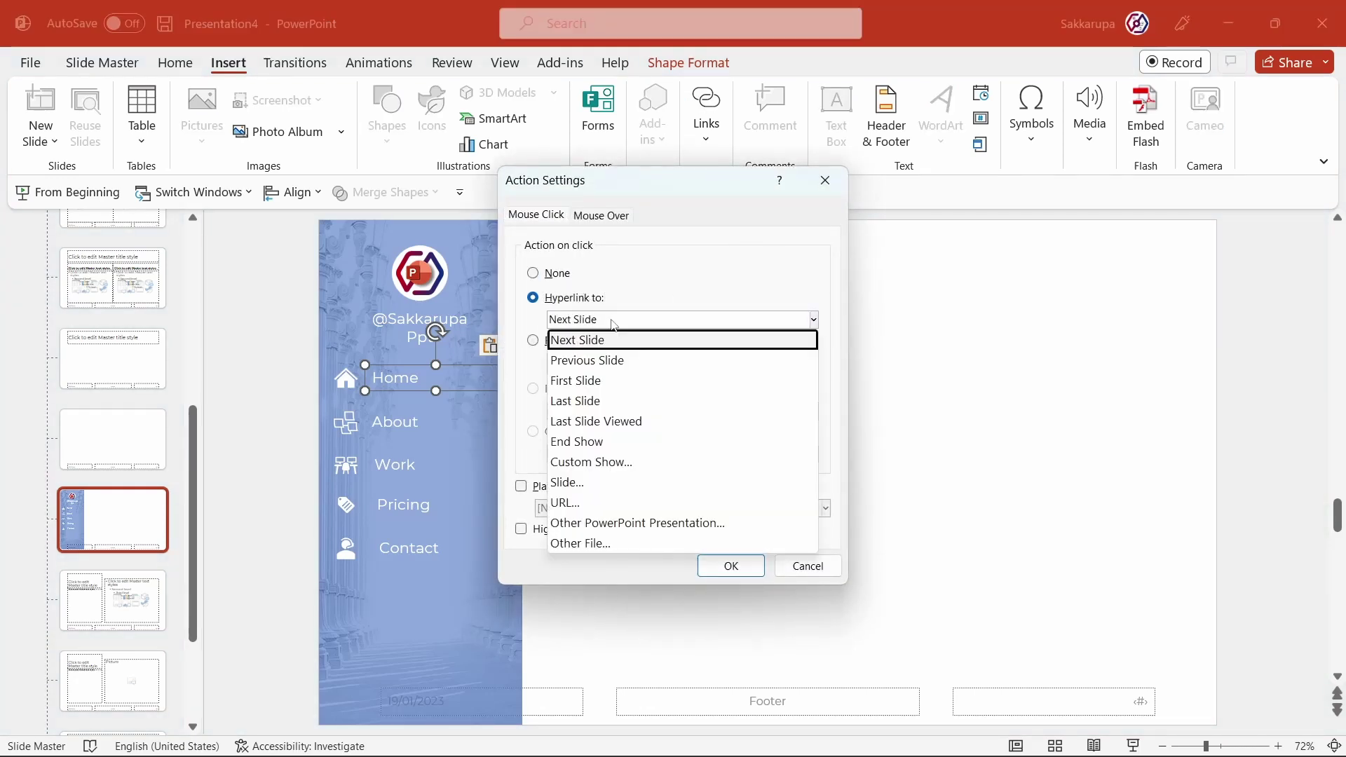
{"action": "left_click", "coordinate": [638, 382]}
{"action": "left_click", "coordinate": [736, 571]}
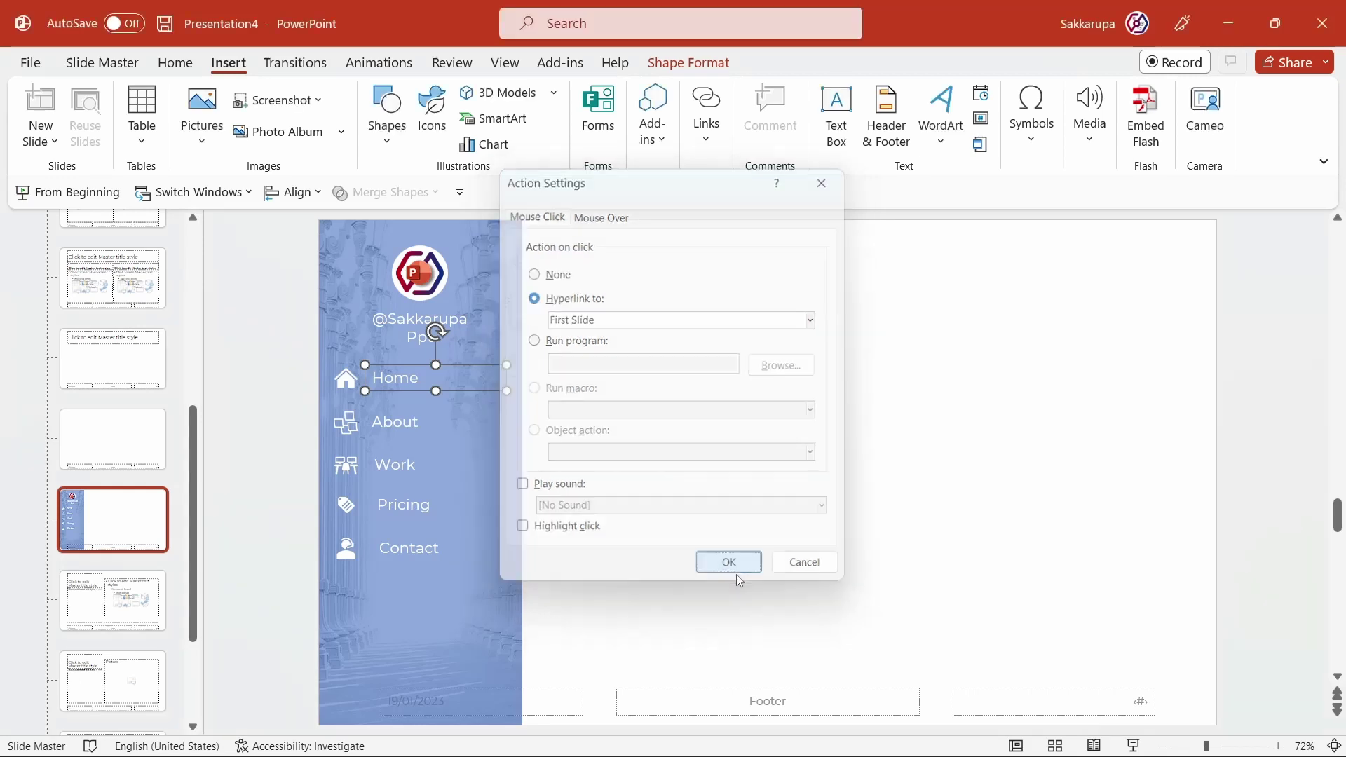
Make the About label a hyperlink action to its matching slide
{"action": "left_click", "coordinate": [439, 436]}
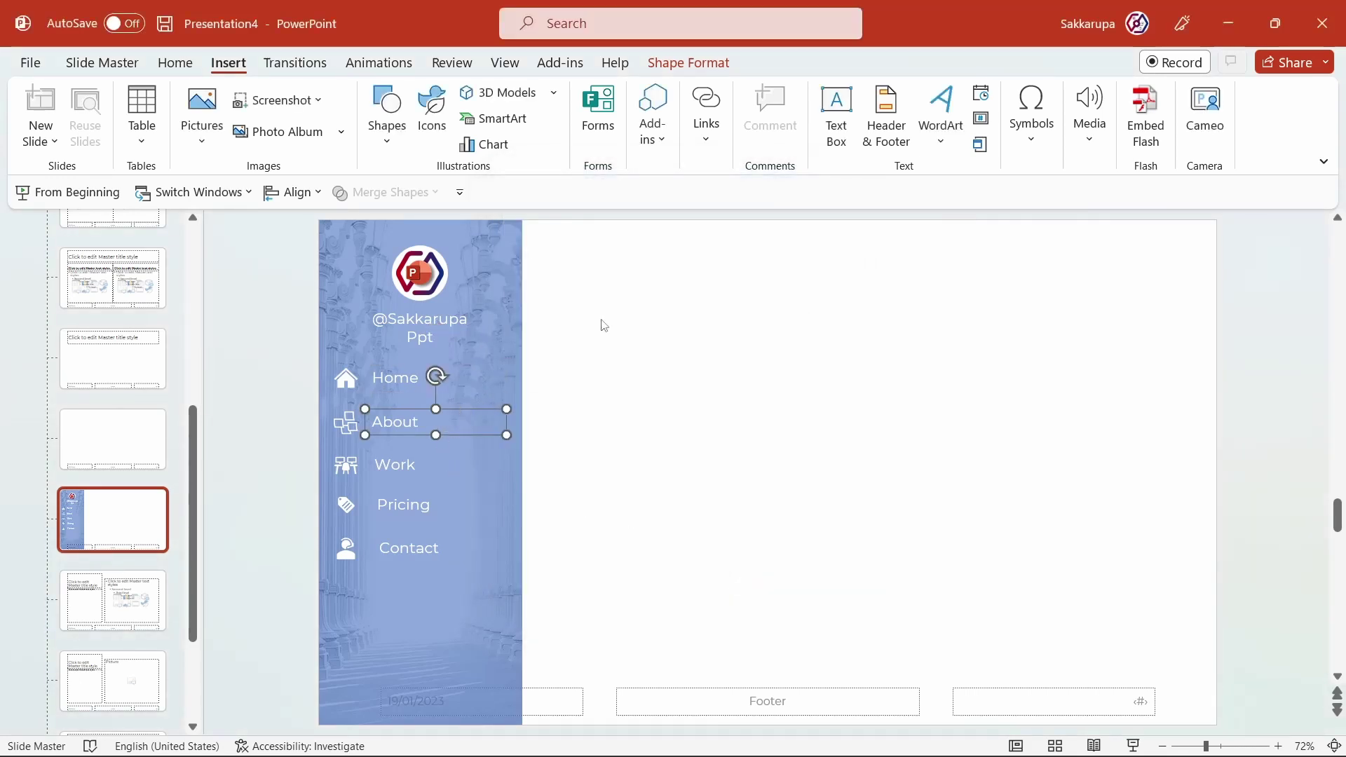
{"action": "left_click", "coordinate": [722, 141]}
{"action": "left_click", "coordinate": [792, 214]}
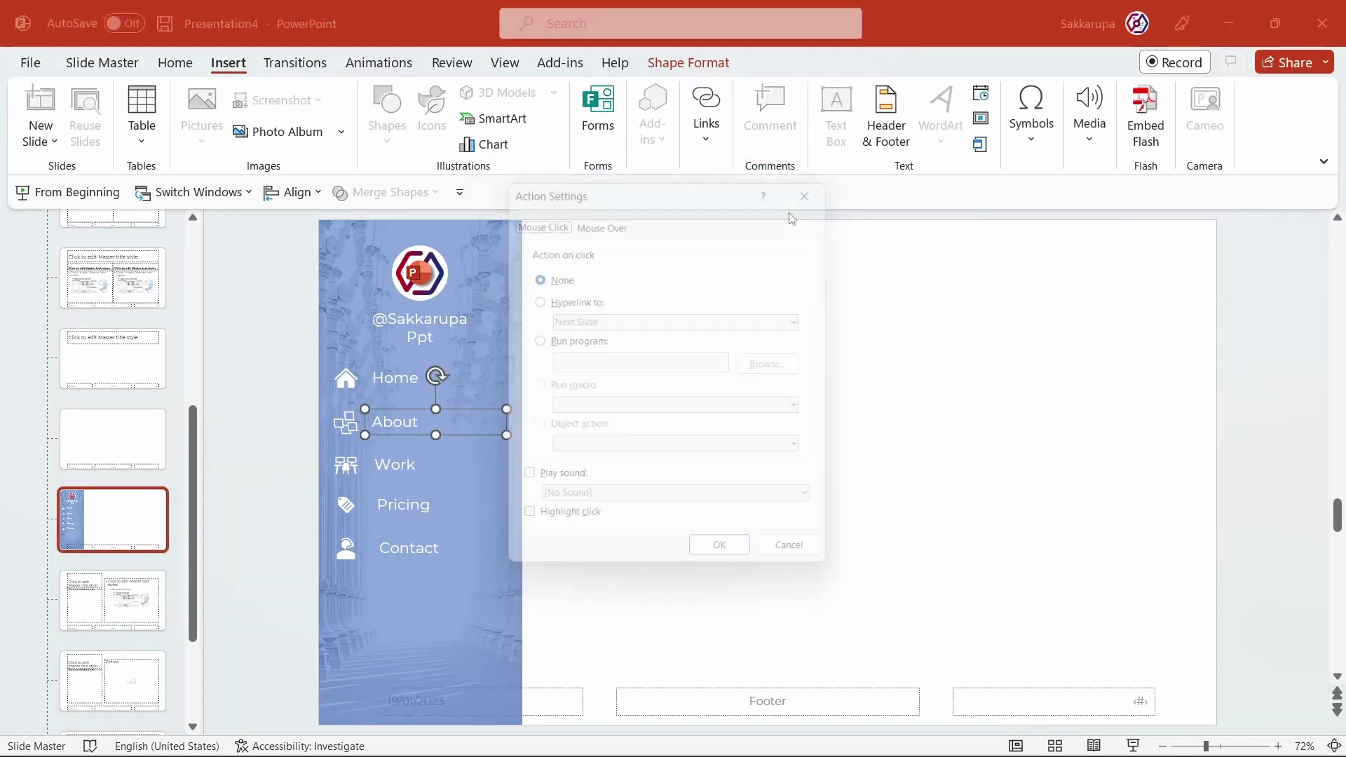
{"action": "left_click", "coordinate": [600, 300]}
{"action": "left_click", "coordinate": [605, 320]}
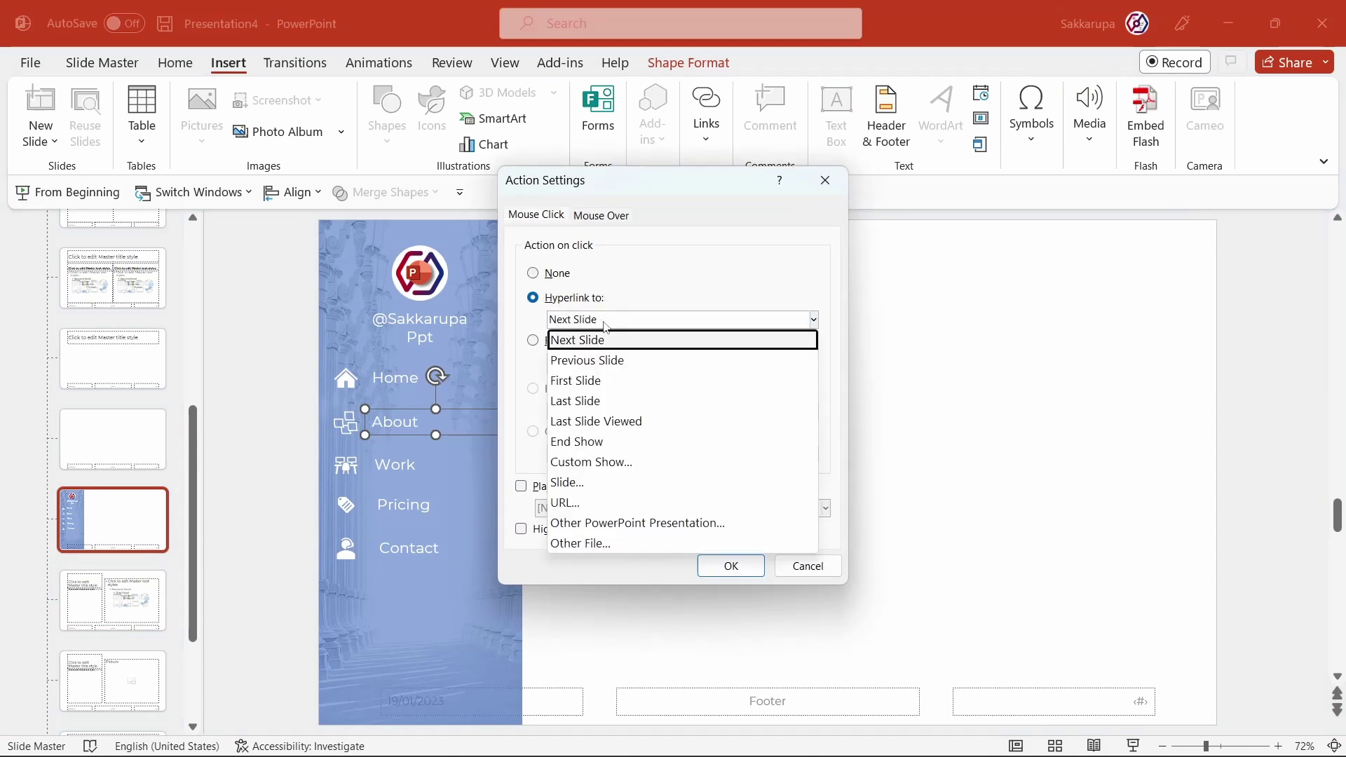
{"action": "left_click", "coordinate": [646, 496]}
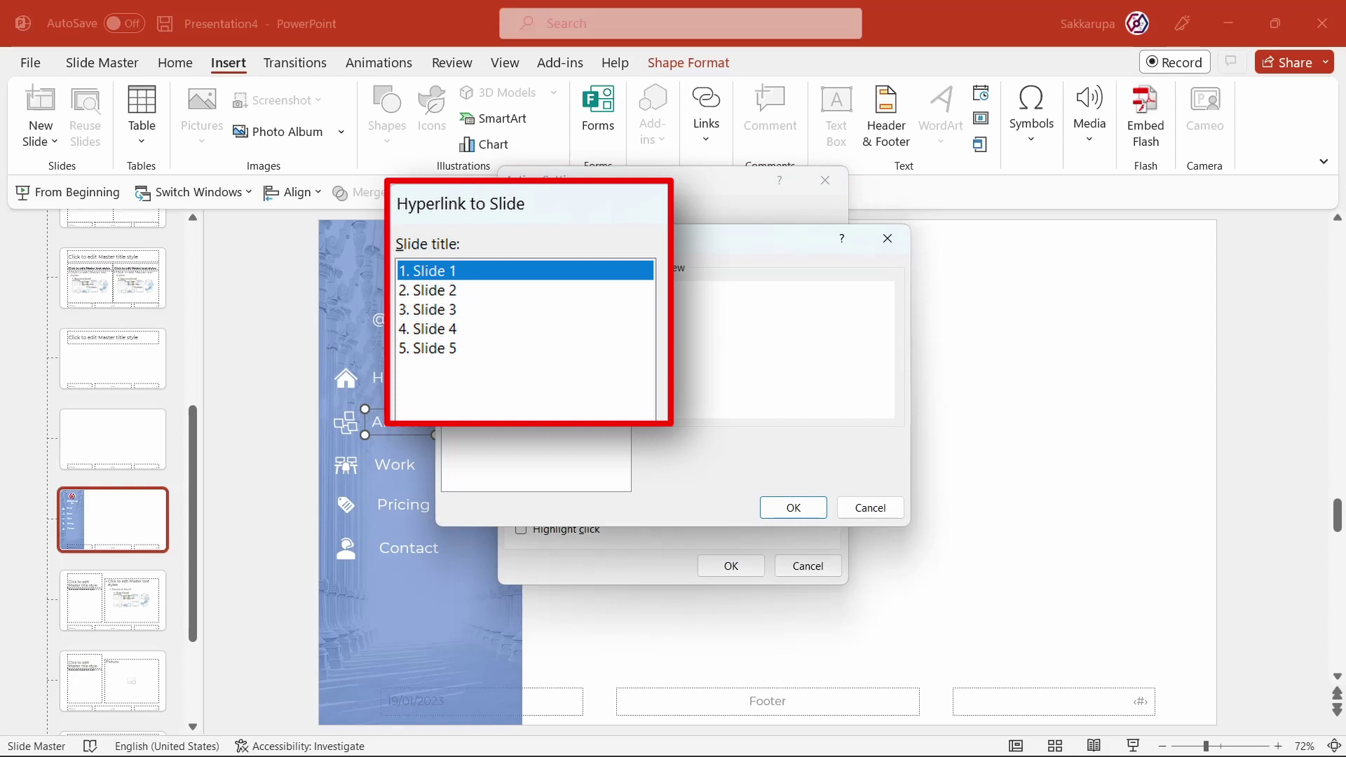
{"action": "left_click", "coordinate": [793, 507]}
{"action": "left_click", "coordinate": [731, 566]}
Make the Work label a hyperlink action to Slide 3
{"action": "left_click", "coordinate": [427, 477]}
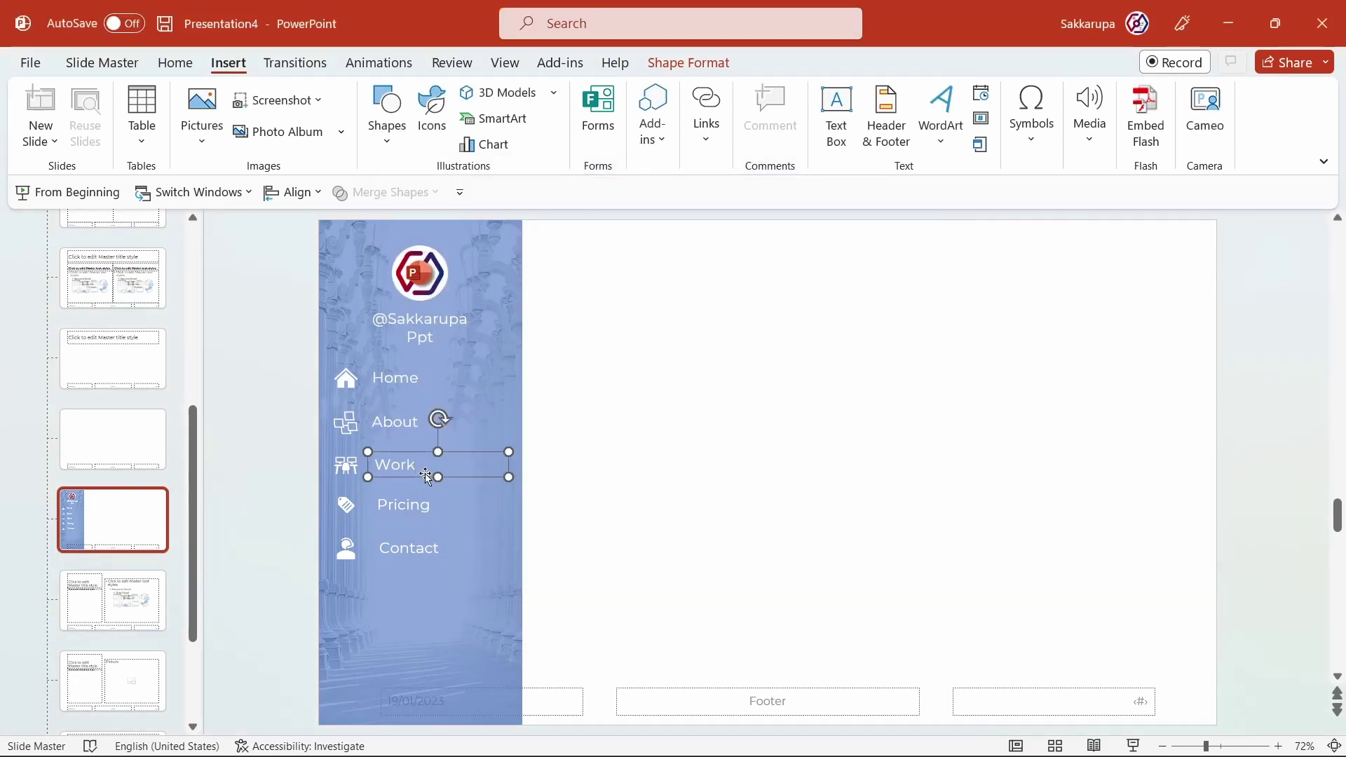
{"action": "left_click", "coordinate": [706, 112]}
{"action": "left_click", "coordinate": [793, 193]}
{"action": "left_click", "coordinate": [533, 297]}
{"action": "left_click", "coordinate": [813, 319]}
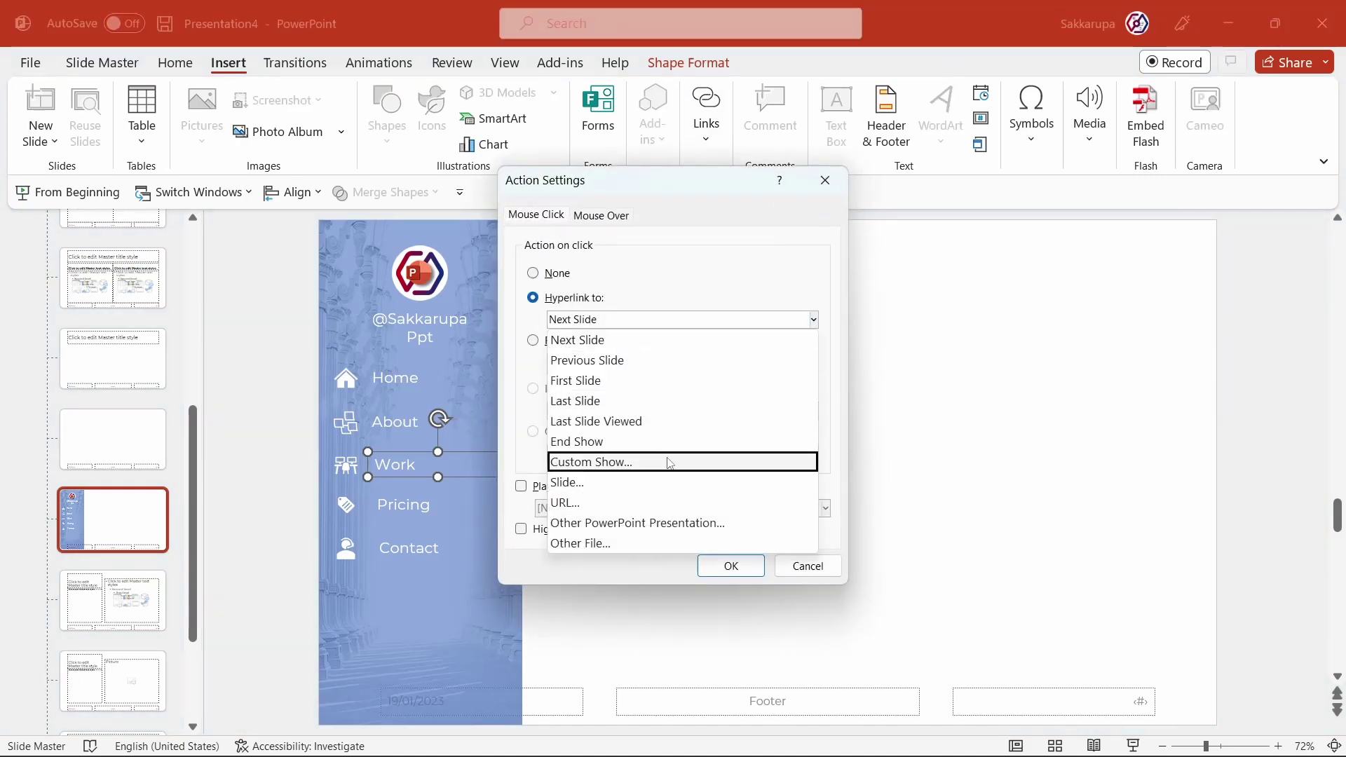
{"action": "left_click", "coordinate": [567, 482]}
{"action": "left_click", "coordinate": [477, 317]}
{"action": "left_click", "coordinate": [793, 508]}
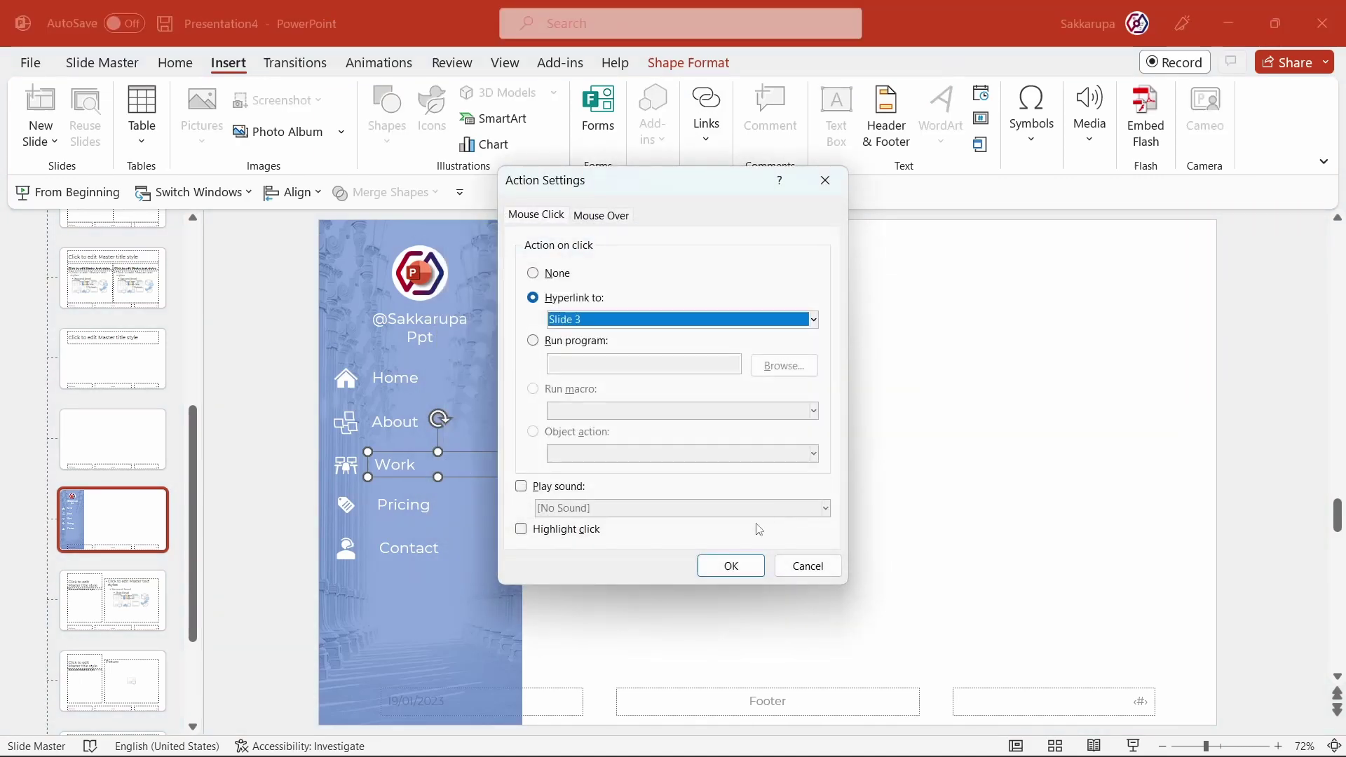
{"action": "left_click", "coordinate": [732, 566]}
Make the Pricing label a hyperlink action to Slide 4
{"action": "left_click", "coordinate": [428, 505]}
{"action": "left_click", "coordinate": [706, 113]}
{"action": "left_click", "coordinate": [793, 193]}
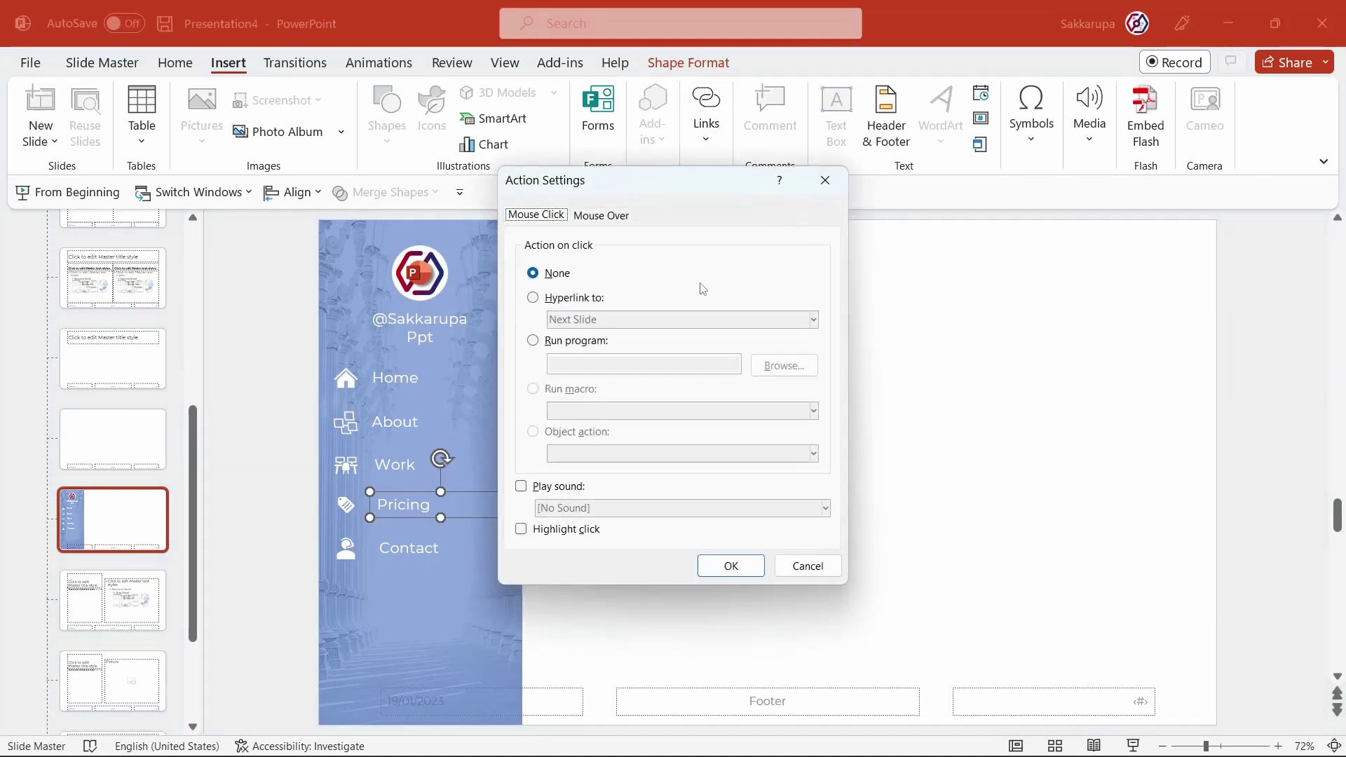
{"action": "left_click", "coordinate": [532, 297]}
{"action": "left_click", "coordinate": [813, 319]}
{"action": "left_click", "coordinate": [743, 481]}
{"action": "key", "text": "Down"}
{"action": "key", "text": "Down"}
{"action": "key", "text": "Down"}
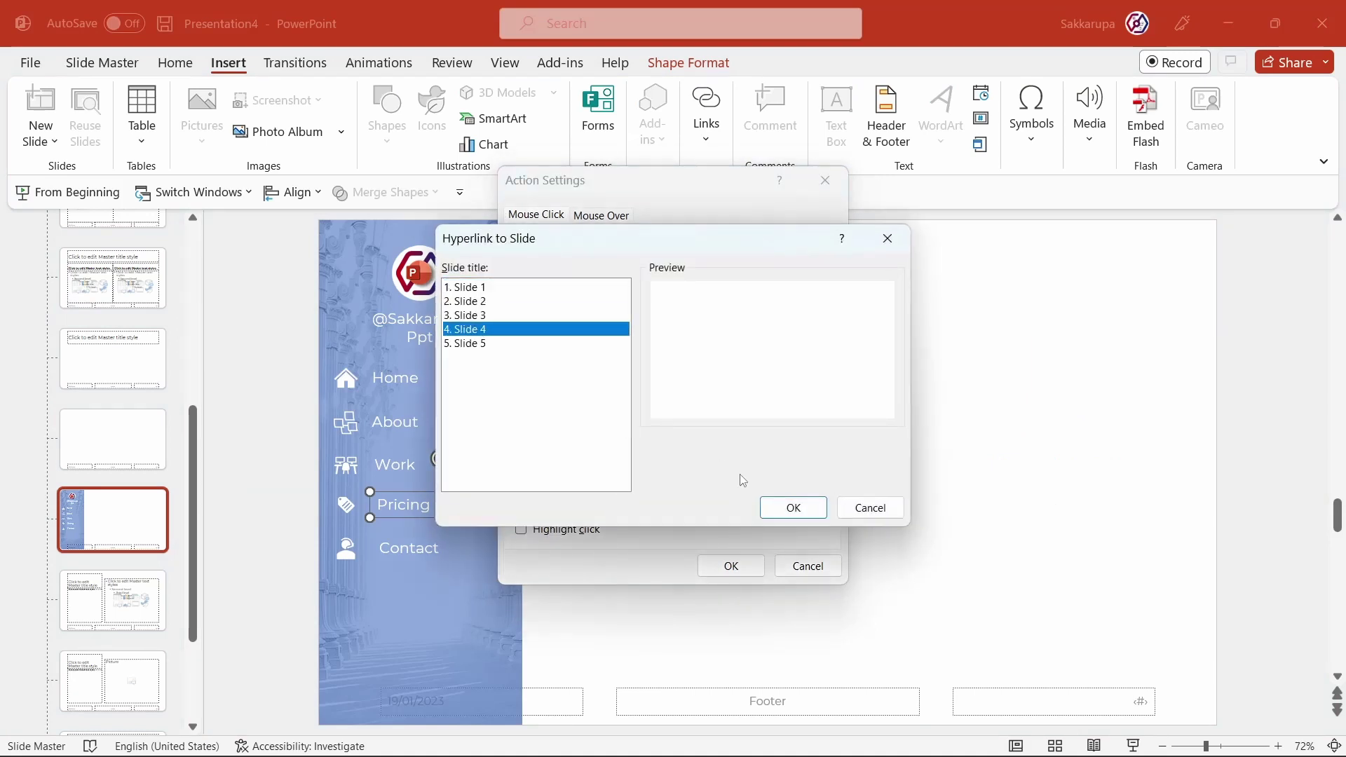
{"action": "left_click", "coordinate": [793, 508]}
{"action": "left_click", "coordinate": [731, 566]}
Make the Contact label a hyperlink action to Slide 5
{"action": "left_click", "coordinate": [449, 548]}
{"action": "left_click", "coordinate": [706, 112]}
{"action": "left_click", "coordinate": [793, 193]}
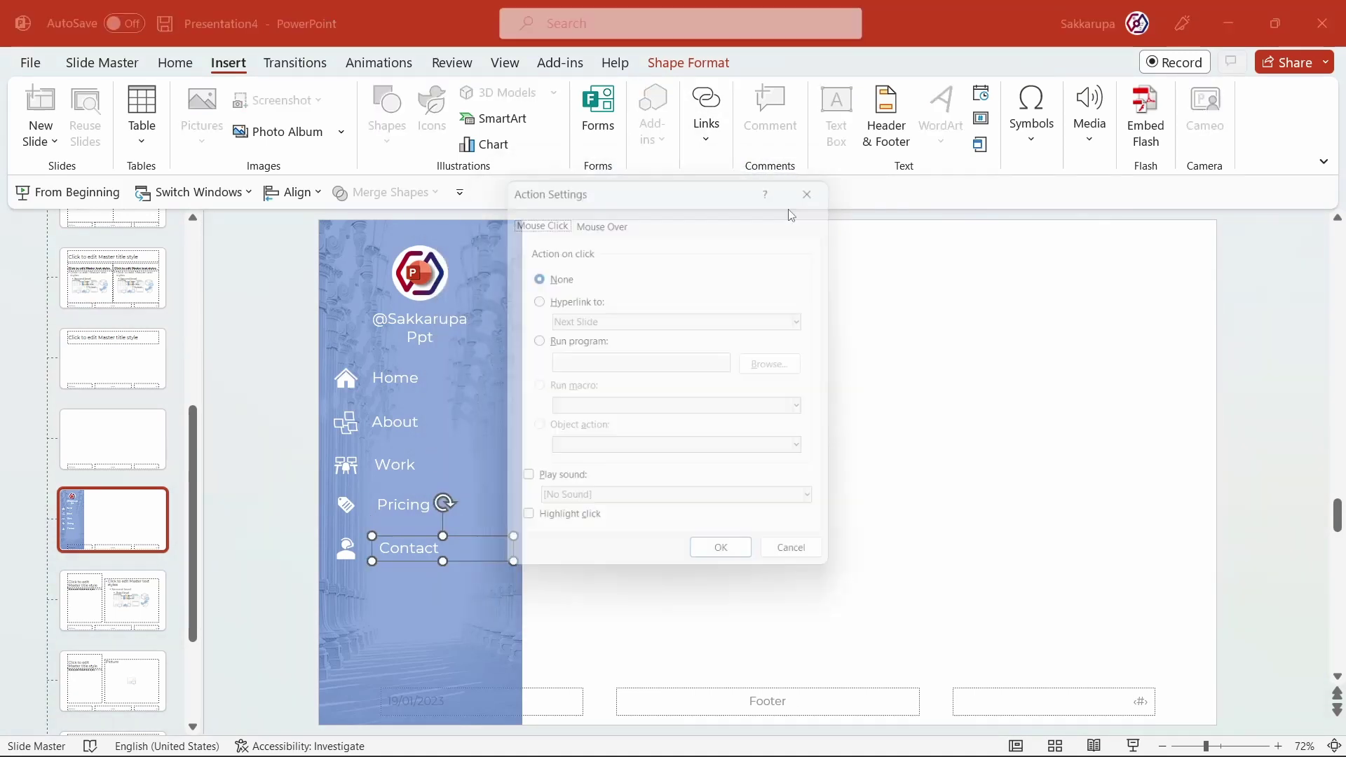
{"action": "left_click", "coordinate": [539, 301]}
{"action": "left_click", "coordinate": [596, 321]}
{"action": "left_click", "coordinate": [618, 481]}
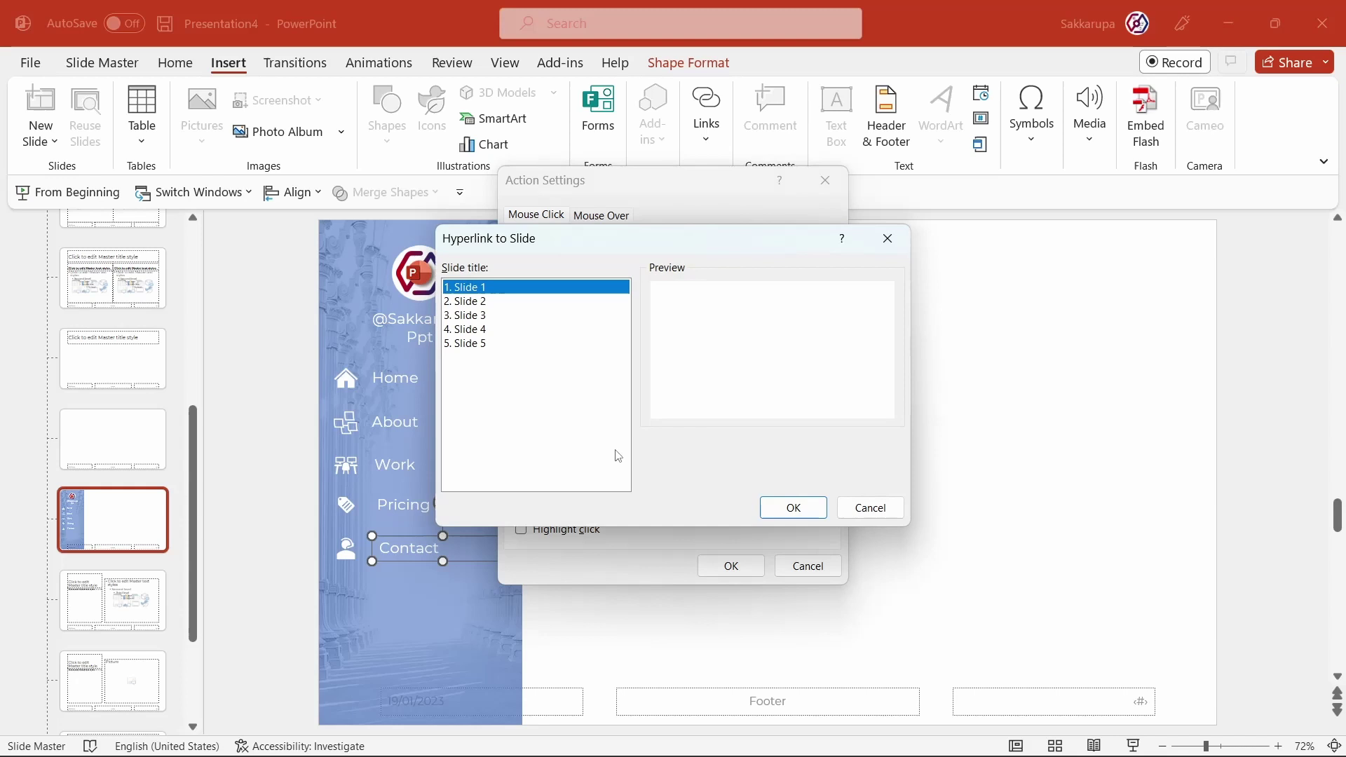
{"action": "left_click", "coordinate": [473, 344]}
{"action": "left_click", "coordinate": [763, 506]}
{"action": "left_click", "coordinate": [731, 564]}
Nudge all the sidebar menu items slightly lower in the sidebar
{"action": "left_click", "coordinate": [747, 503]}
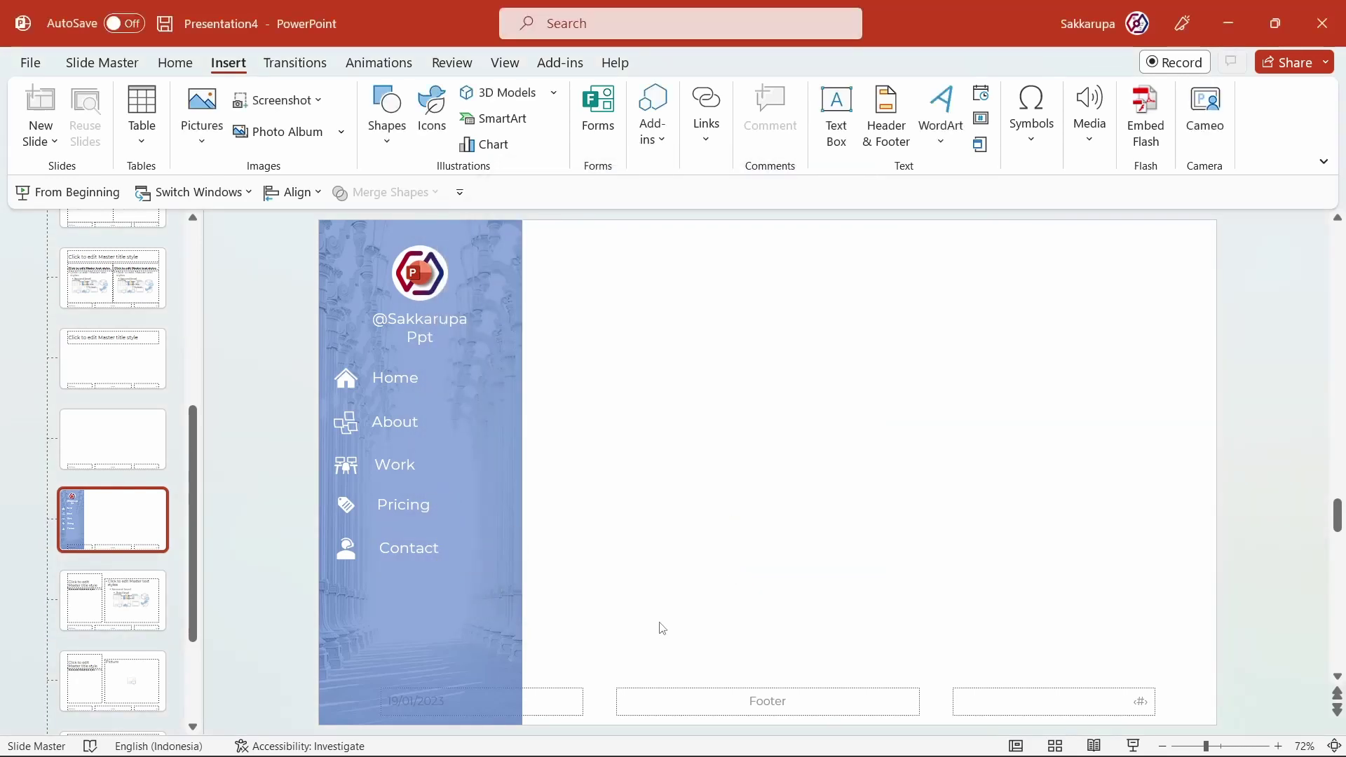
{"action": "left_click_drag", "start_coordinate": [679, 629], "coordinate": [275, 327]}
{"action": "left_click_drag", "start_coordinate": [479, 389], "coordinate": [482, 410]}
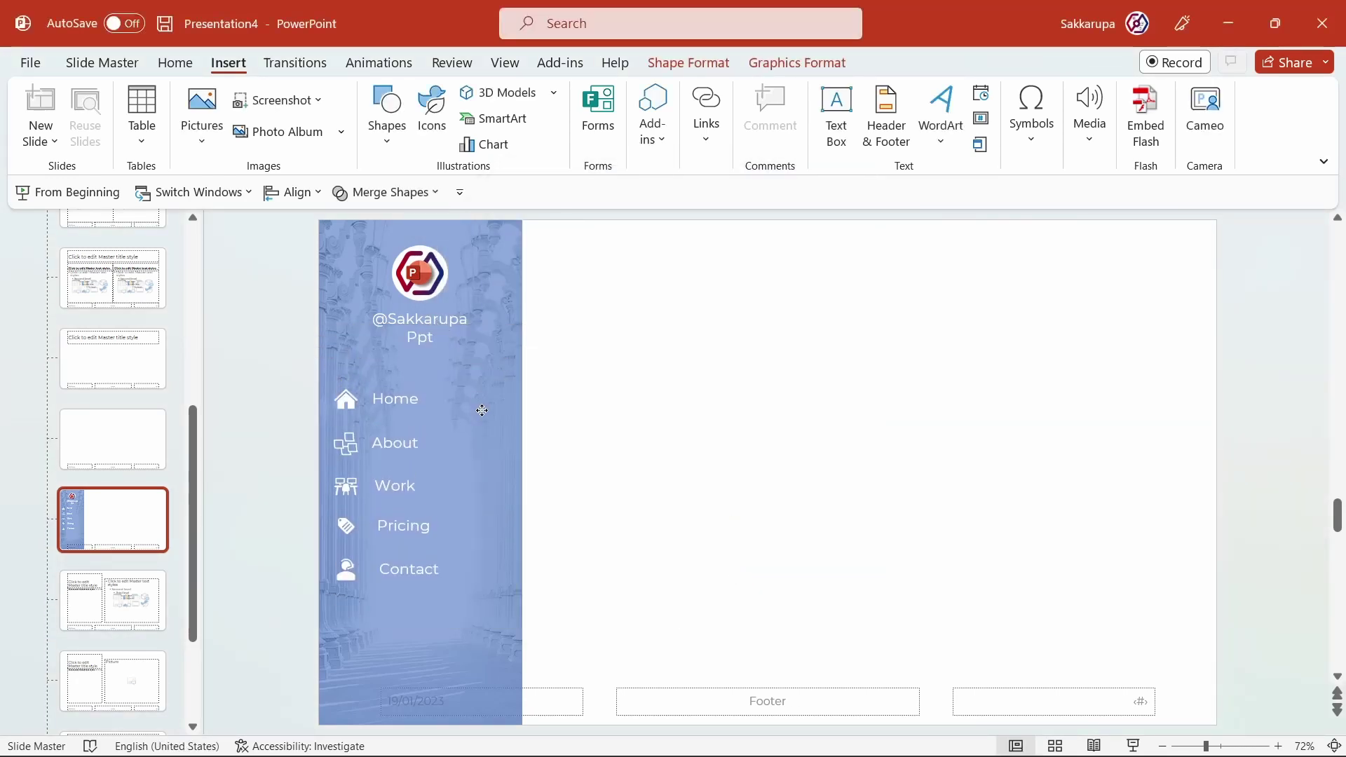
{"action": "left_click", "coordinate": [589, 421]}
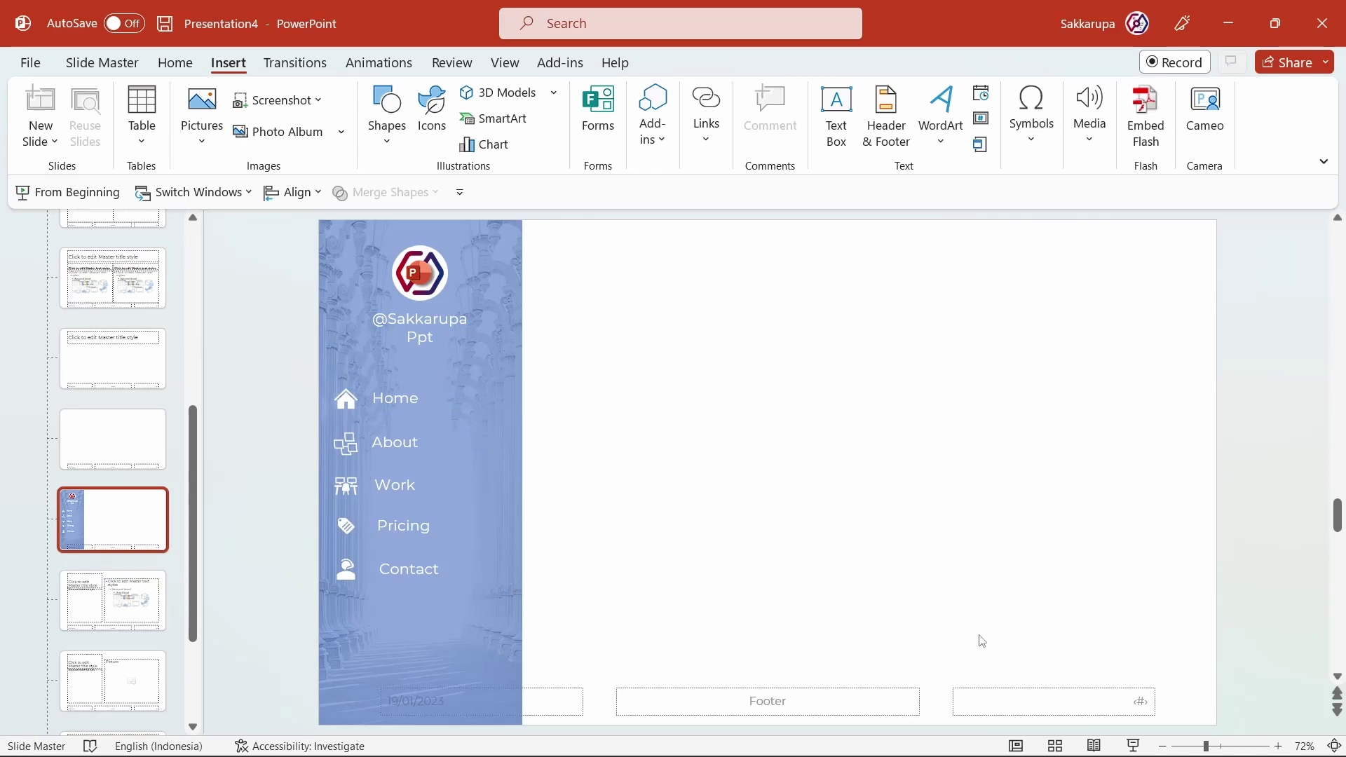
Close master view and apply the custom sidebar layout to slide 1
{"action": "left_click", "coordinate": [1014, 747]}
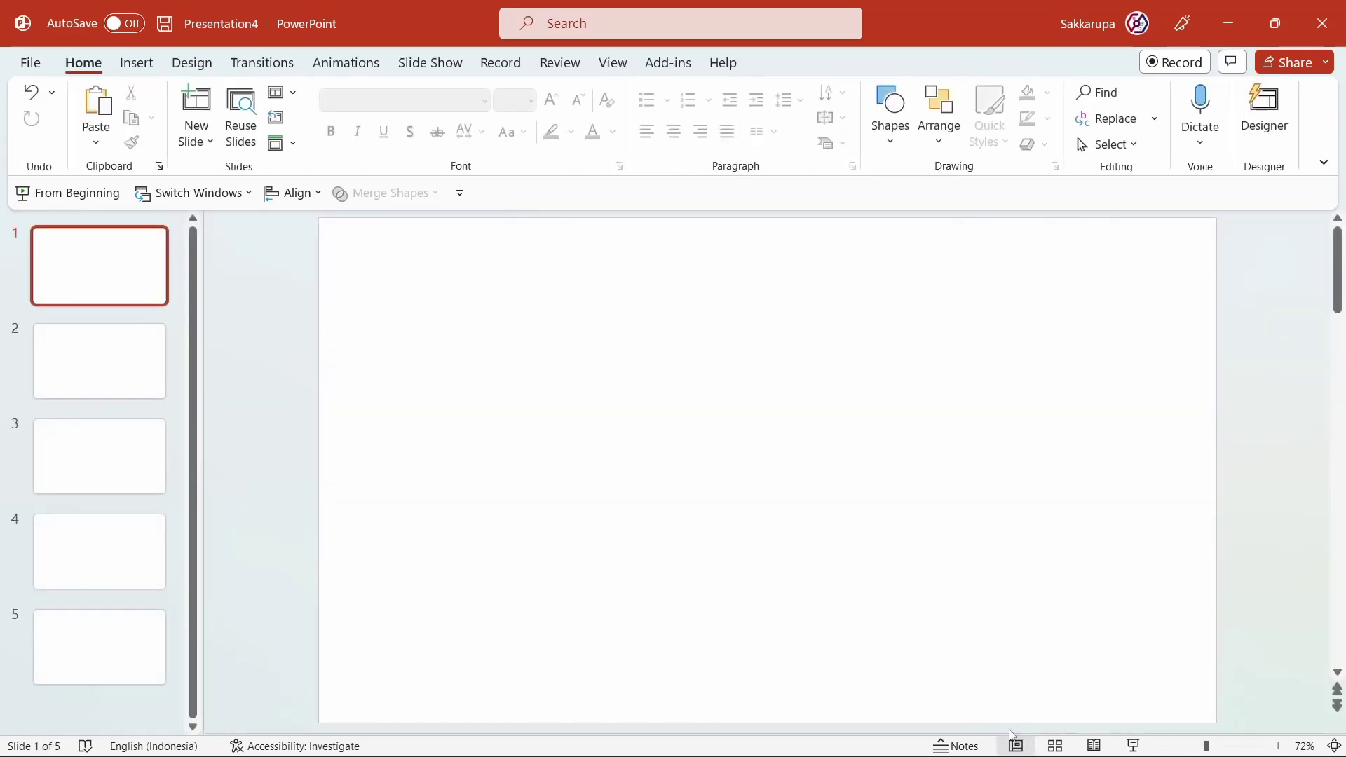
{"action": "left_click", "coordinate": [431, 142]}
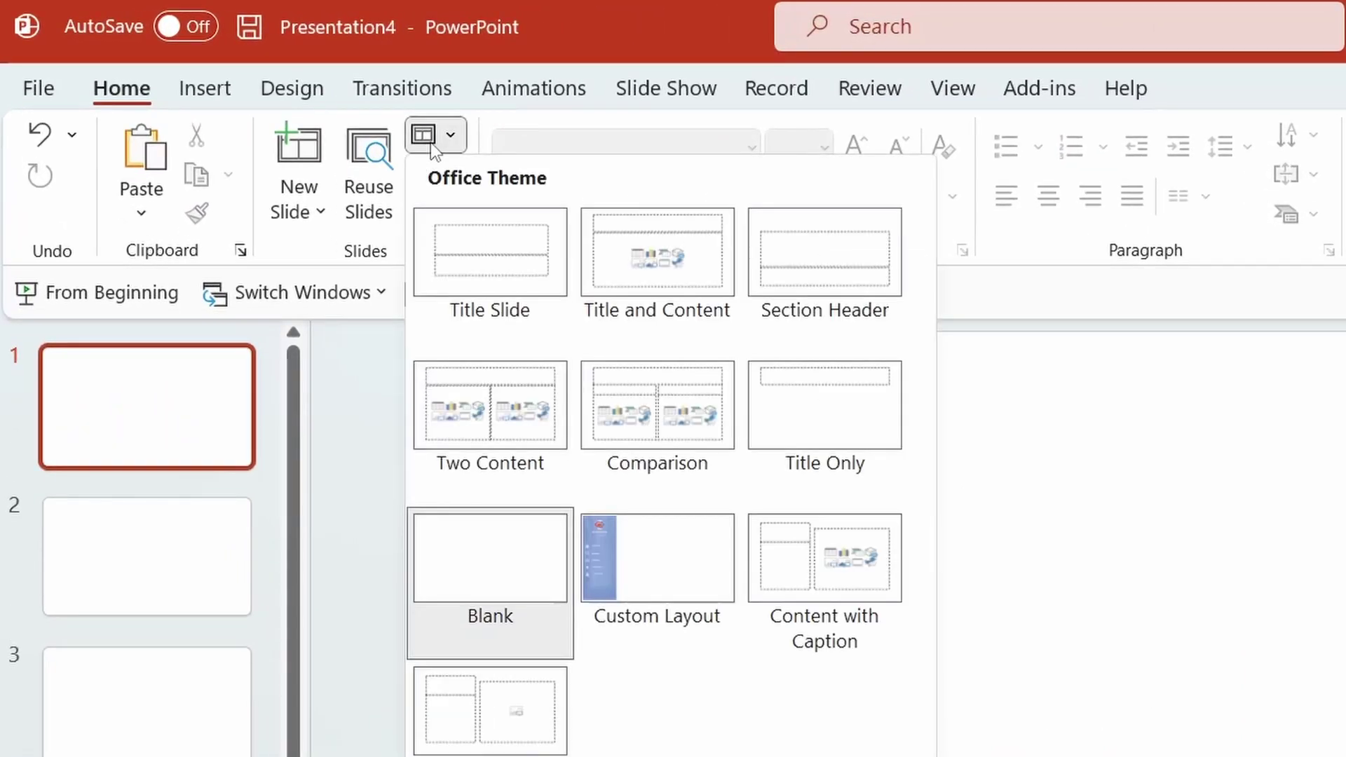
{"action": "left_click", "coordinate": [629, 545]}
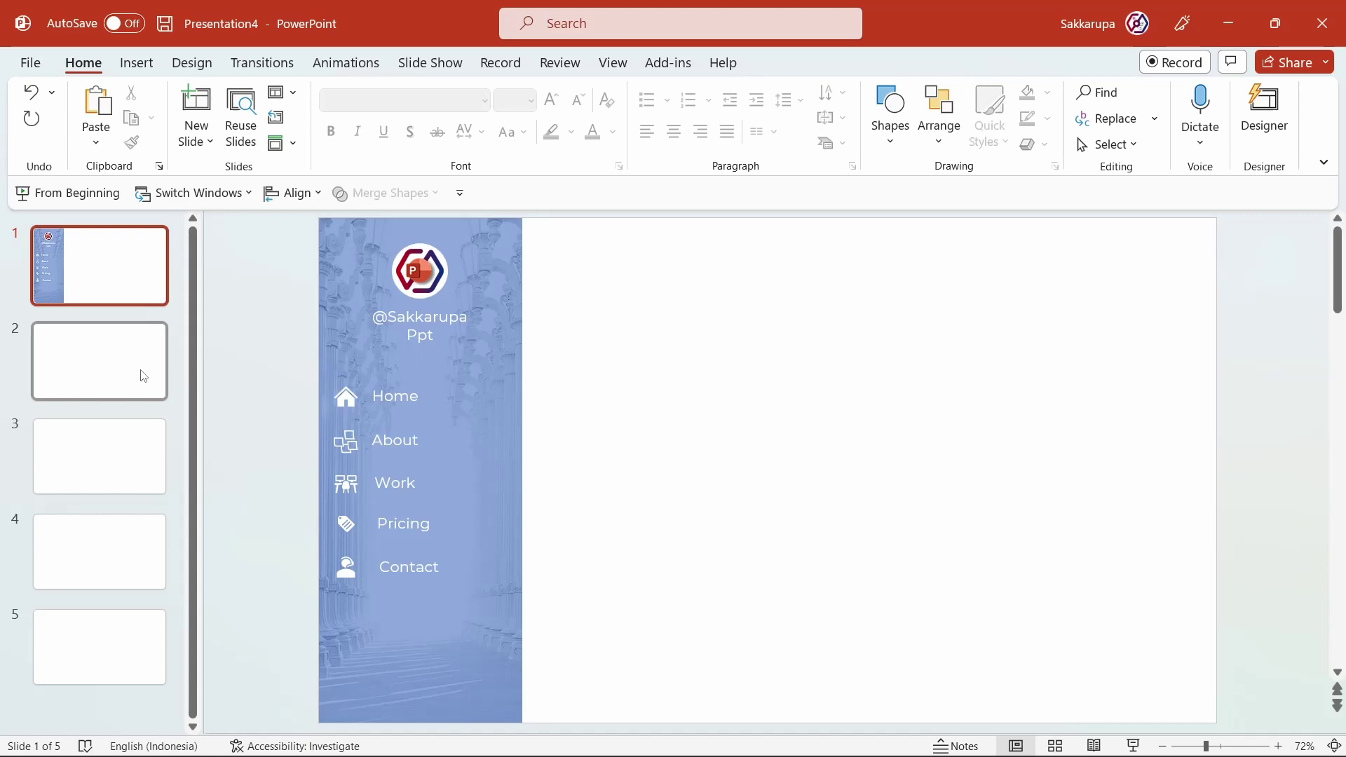
Apply the same custom sidebar layout to slides 2 through 5
{"action": "left_click", "coordinate": [138, 372]}
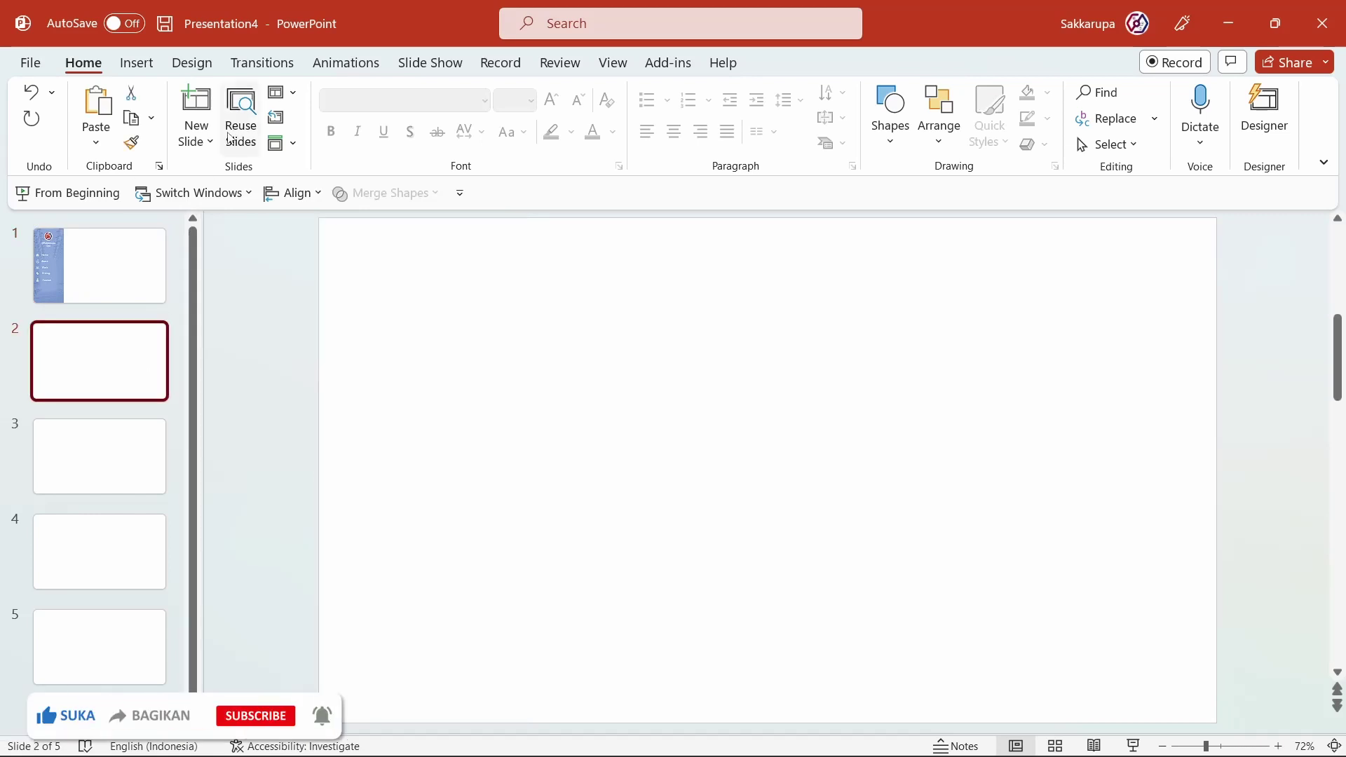
{"action": "left_click", "coordinate": [284, 92]}
{"action": "left_click", "coordinate": [423, 358]}
{"action": "left_click", "coordinate": [123, 445]}
{"action": "left_click", "coordinate": [284, 91]}
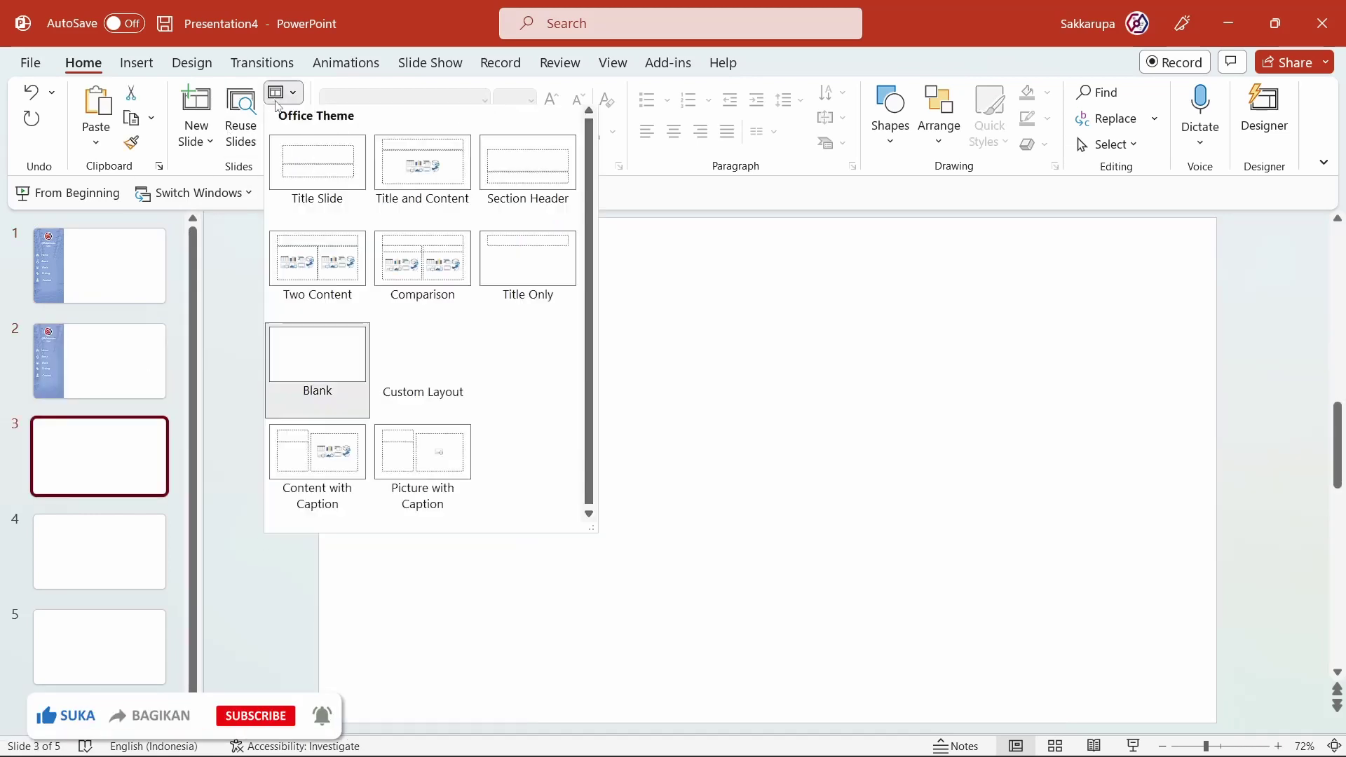
{"action": "left_click", "coordinate": [423, 359]}
{"action": "left_click", "coordinate": [134, 547]}
{"action": "left_click", "coordinate": [284, 92]}
{"action": "left_click", "coordinate": [423, 359]}
{"action": "left_click", "coordinate": [133, 645]}
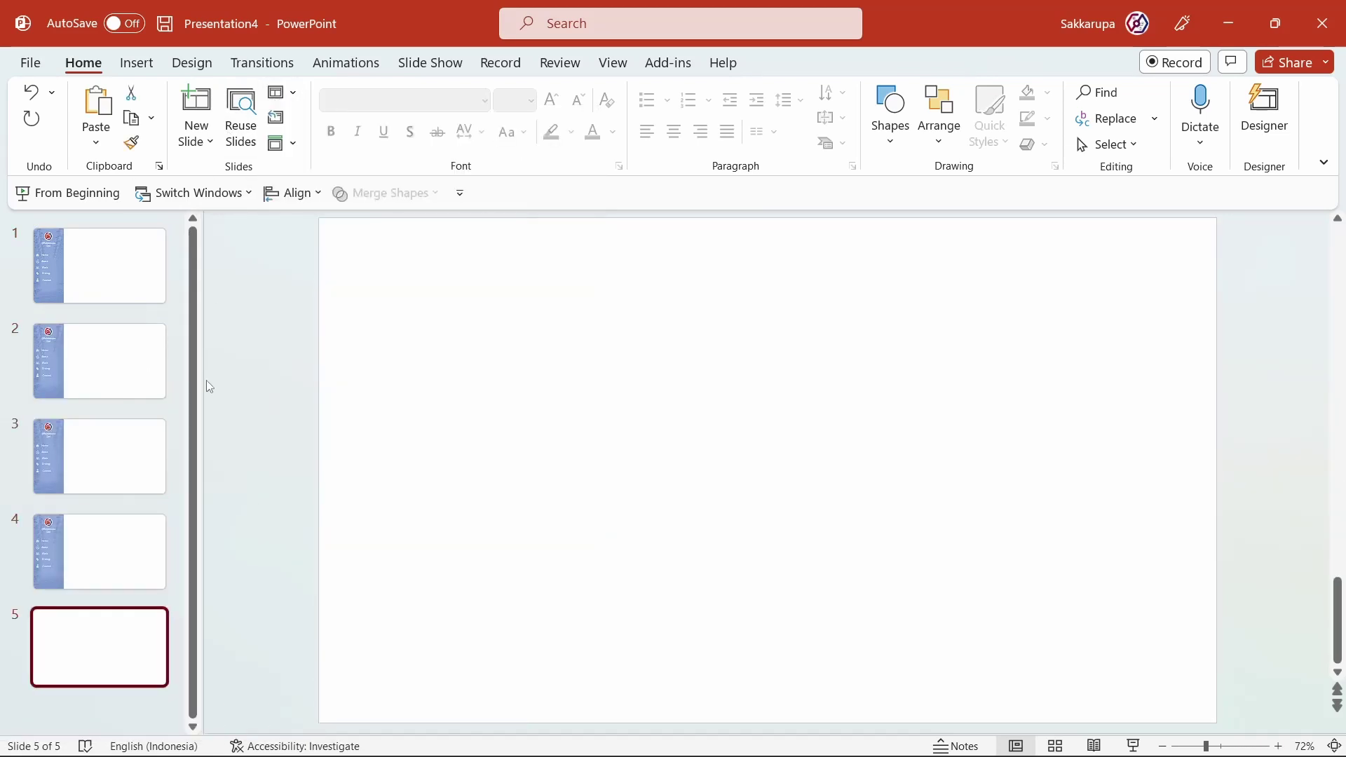
{"action": "left_click", "coordinate": [284, 92]}
{"action": "left_click", "coordinate": [423, 359]}
{"action": "left_click", "coordinate": [138, 283]}
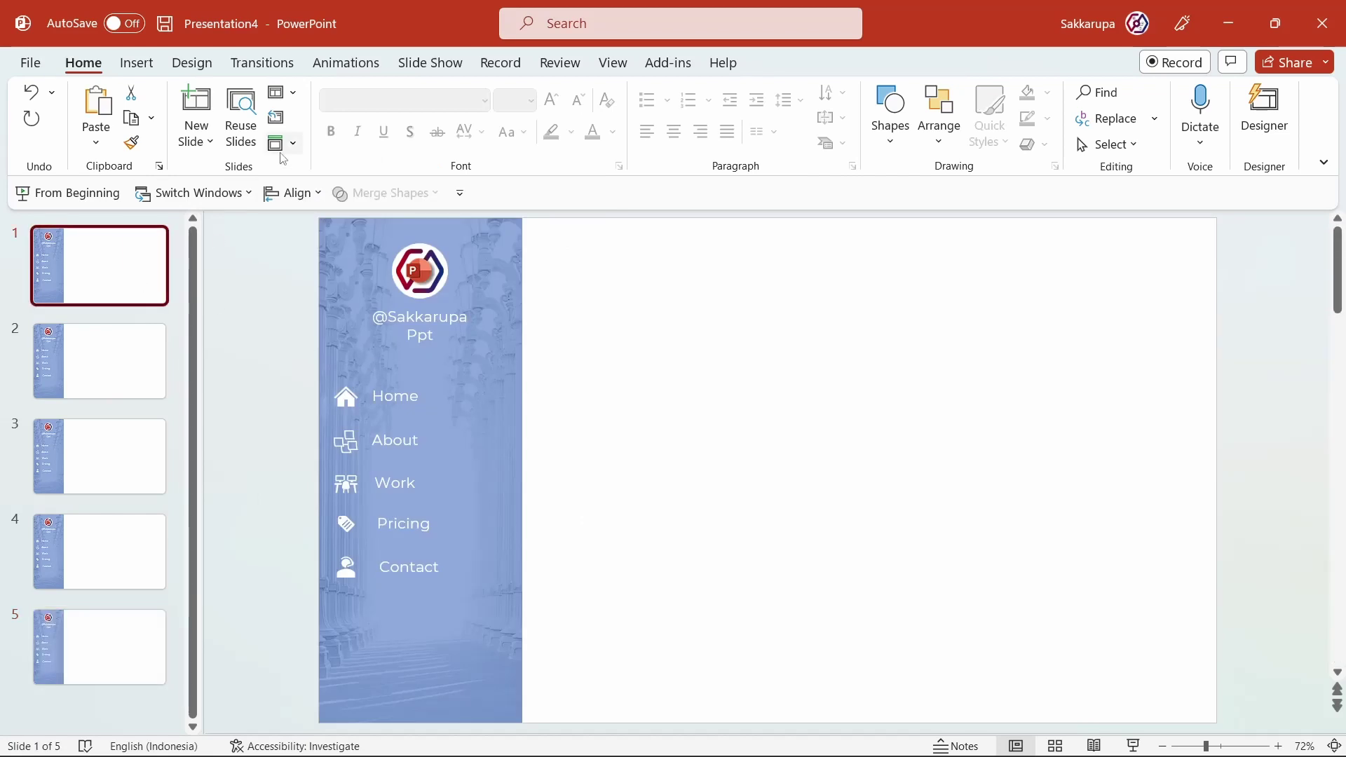
Apply a 01,30 Pan transition without On Mouse Click advance to all slides
{"action": "left_click", "coordinate": [279, 66]}
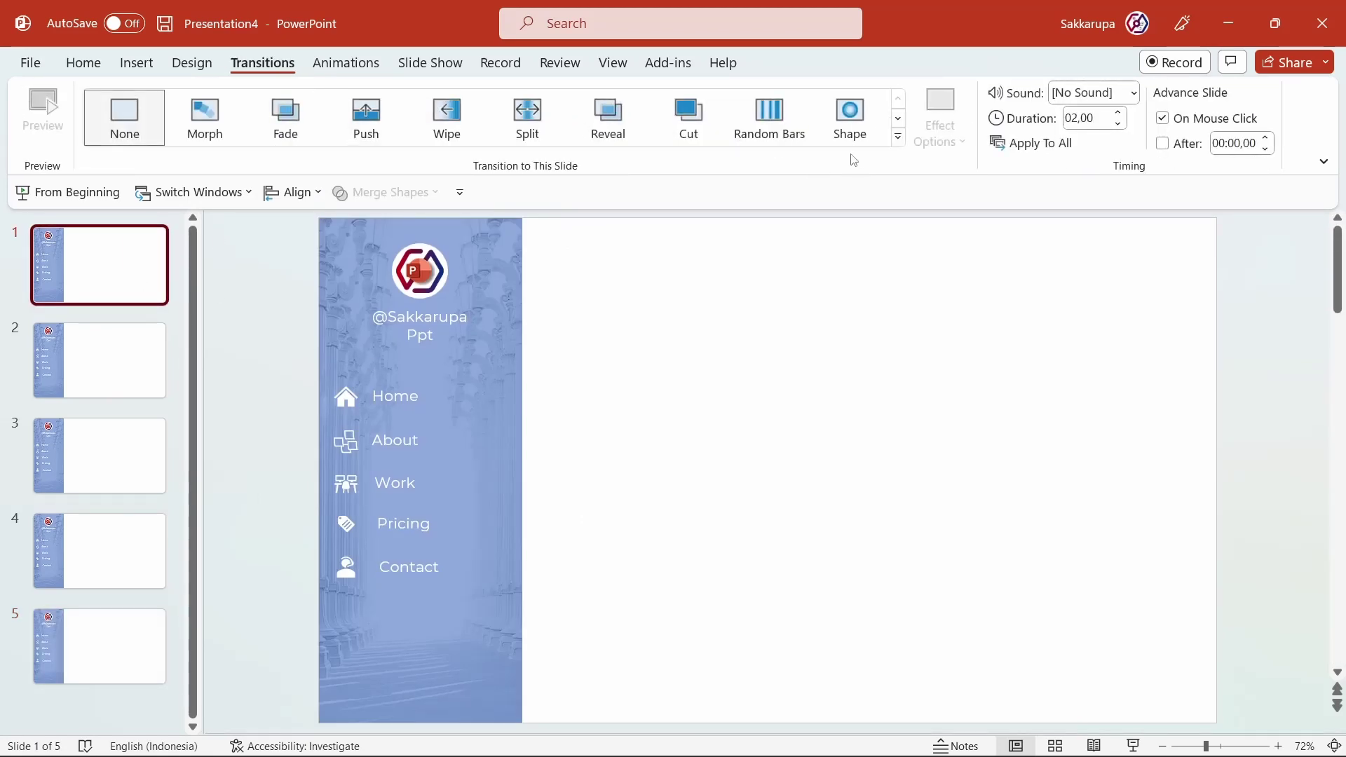
{"action": "left_click", "coordinate": [898, 137]}
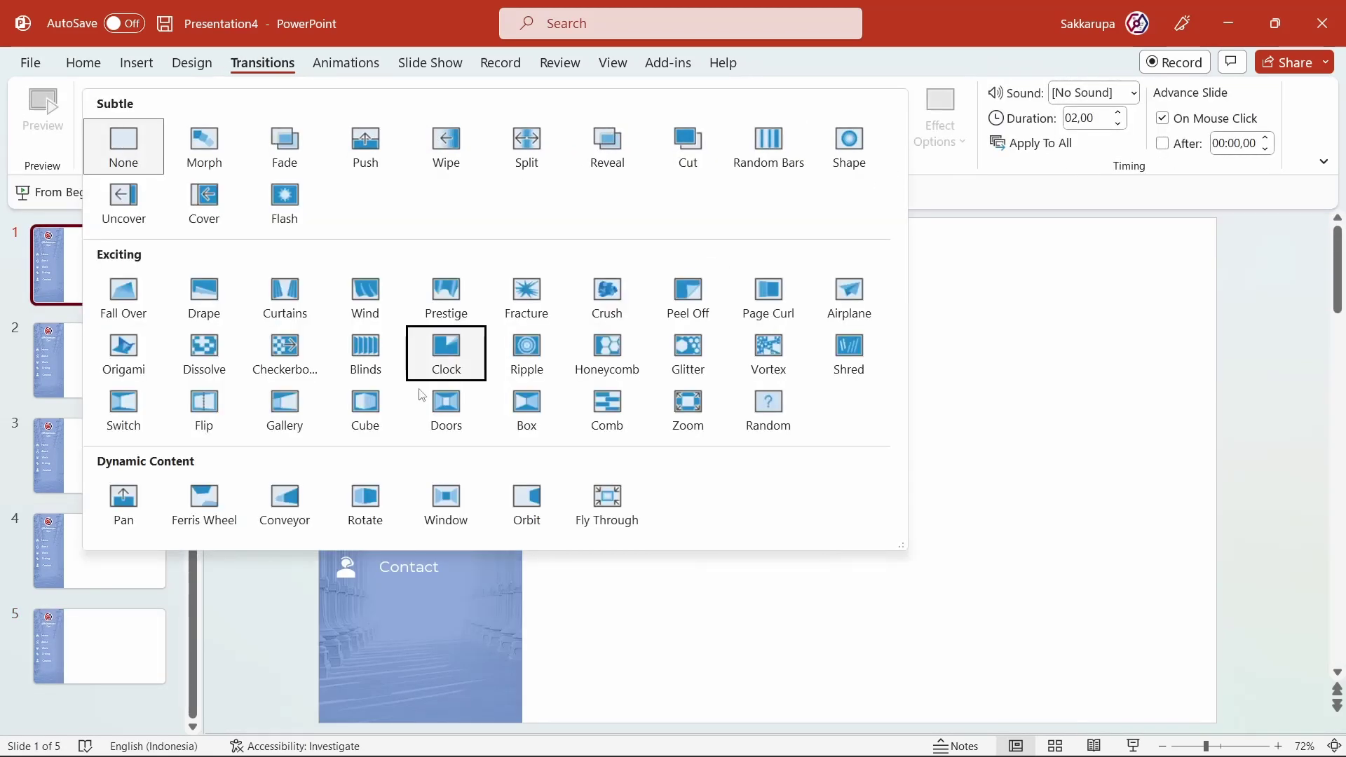
{"action": "left_click", "coordinate": [141, 499]}
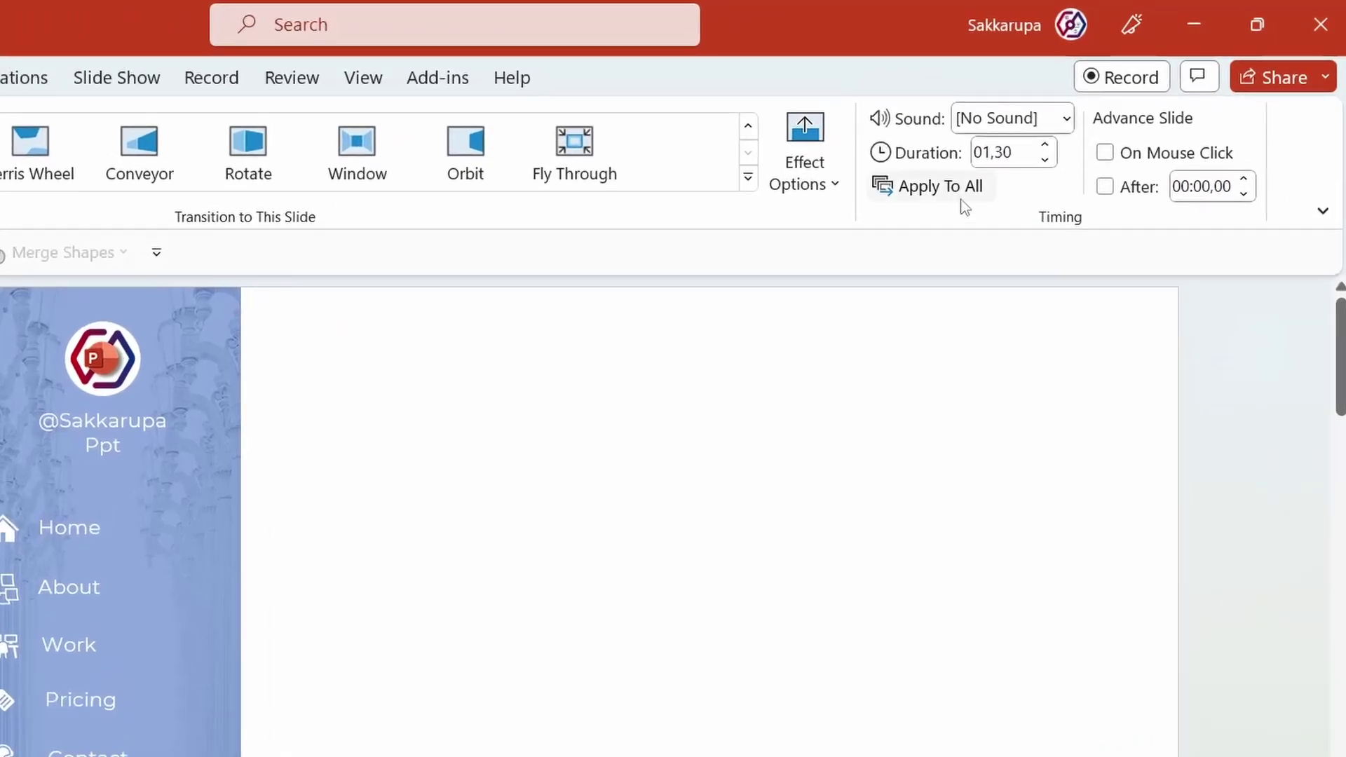
{"action": "left_click", "coordinate": [950, 193]}
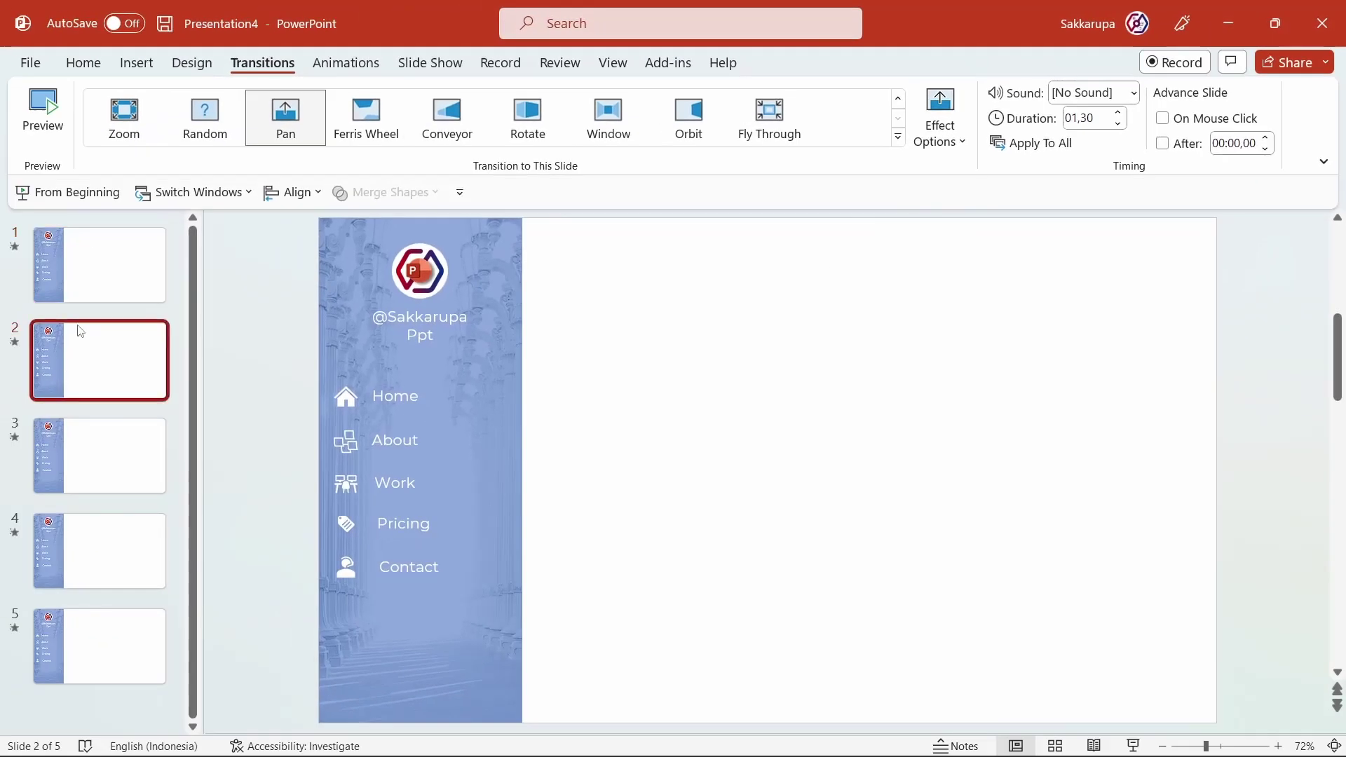
{"action": "left_click", "coordinate": [102, 277]}
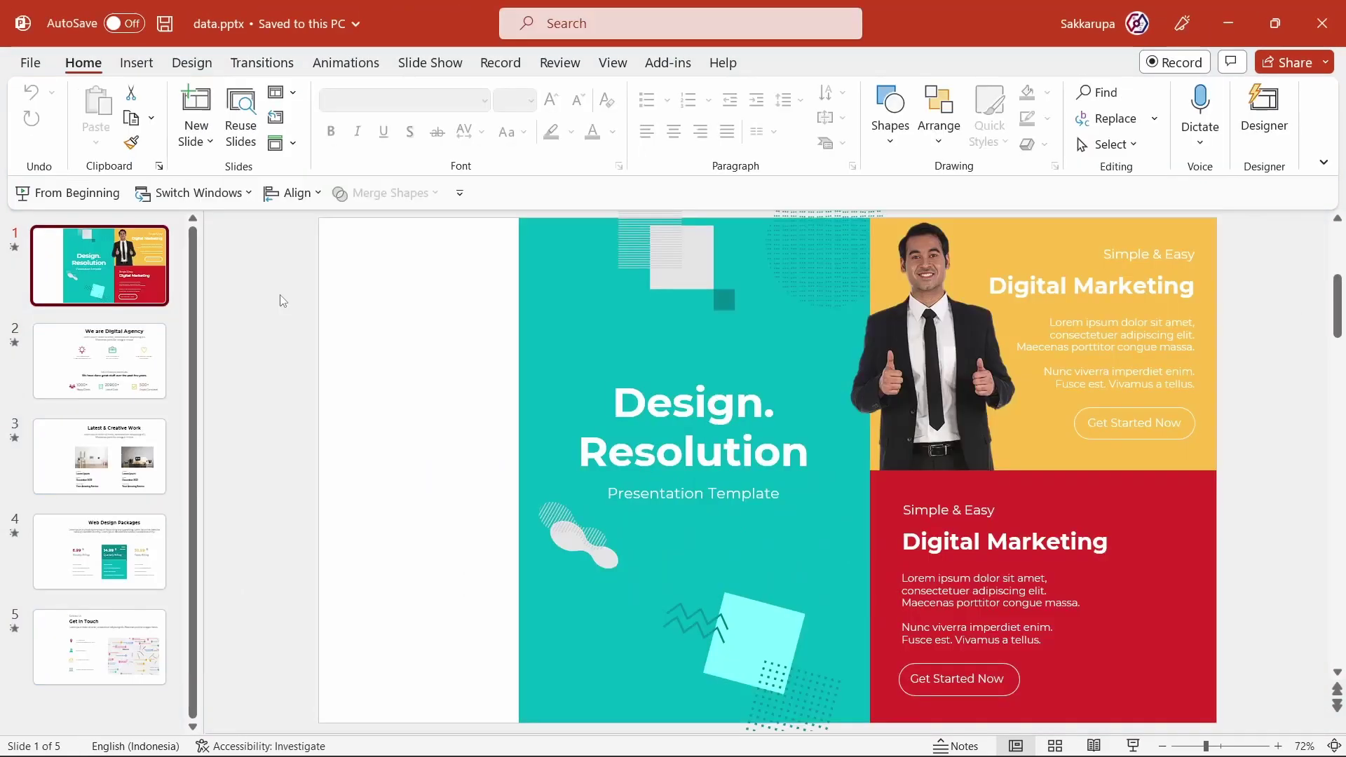
Copy the first data.pptx slide's Design. Resolution content onto slide 1
{"action": "left_click", "coordinate": [377, 306]}
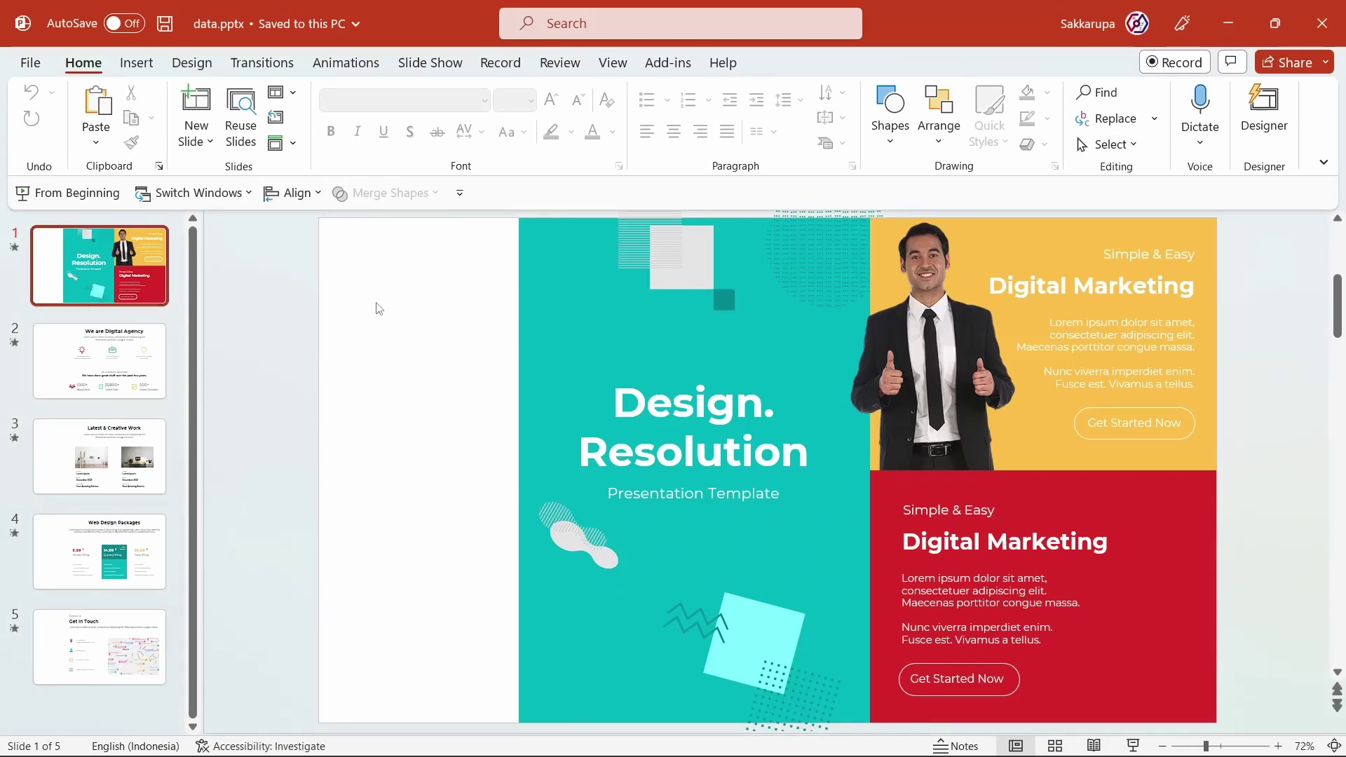
{"action": "key", "text": "ctrl+a"}
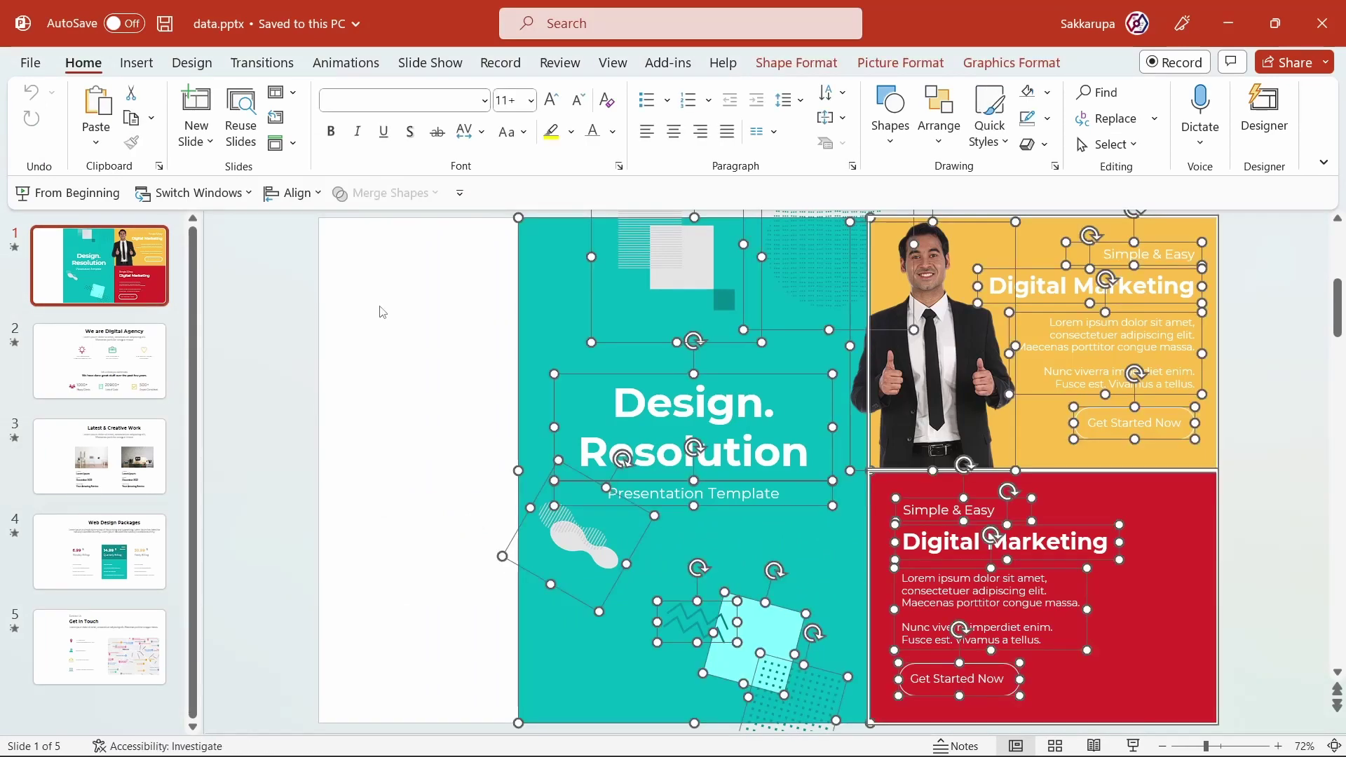
{"action": "key", "text": "ctrl+c"}
{"action": "key", "text": "alt+Tab"}
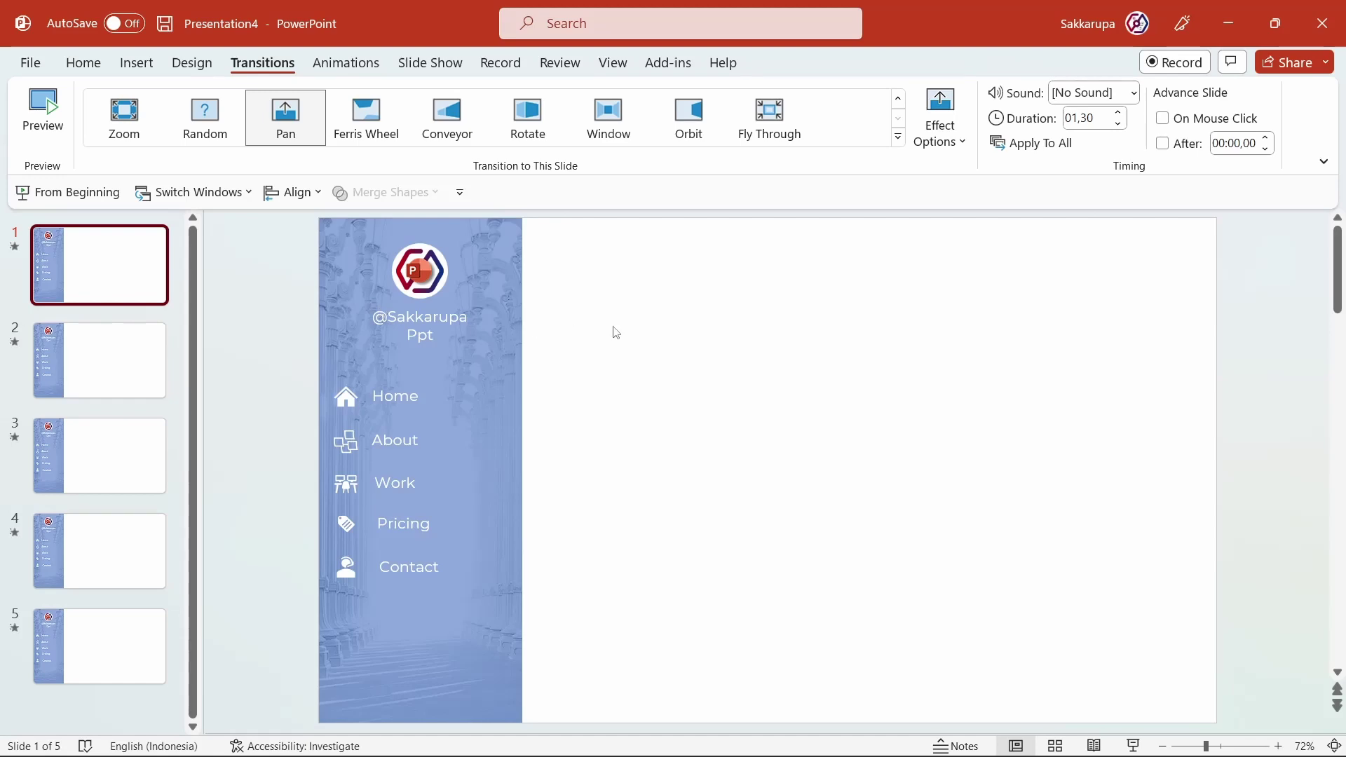
{"action": "key", "text": "ctrl+v"}
Copy the We are Digital Agency content from data.pptx onto slide 2
{"action": "left_click", "coordinate": [109, 347]}
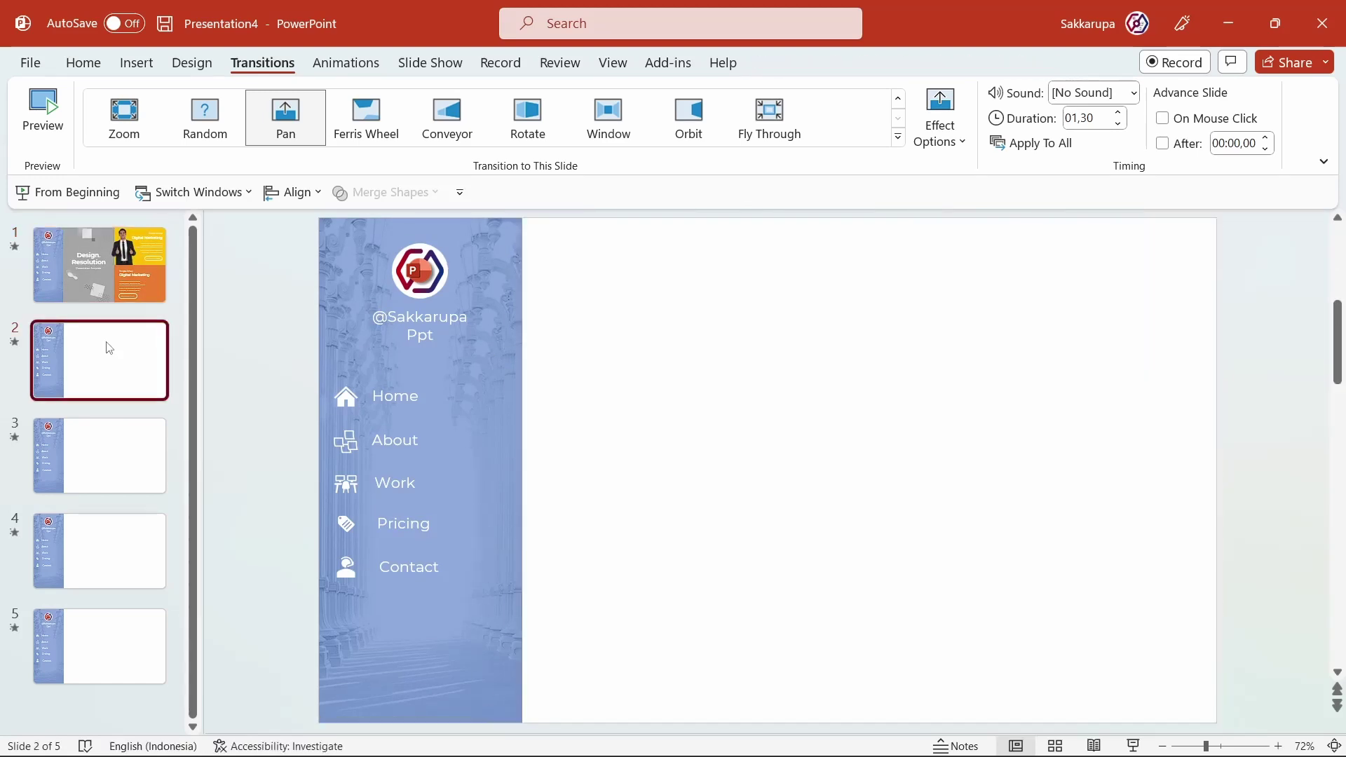
{"action": "key", "text": "alt+Tab"}
{"action": "key", "text": "Page_Down"}
{"action": "key", "text": "ctrl+a"}
{"action": "key", "text": "ctrl+c"}
{"action": "key", "text": "alt+Tab"}
{"action": "key", "text": "ctrl+v"}
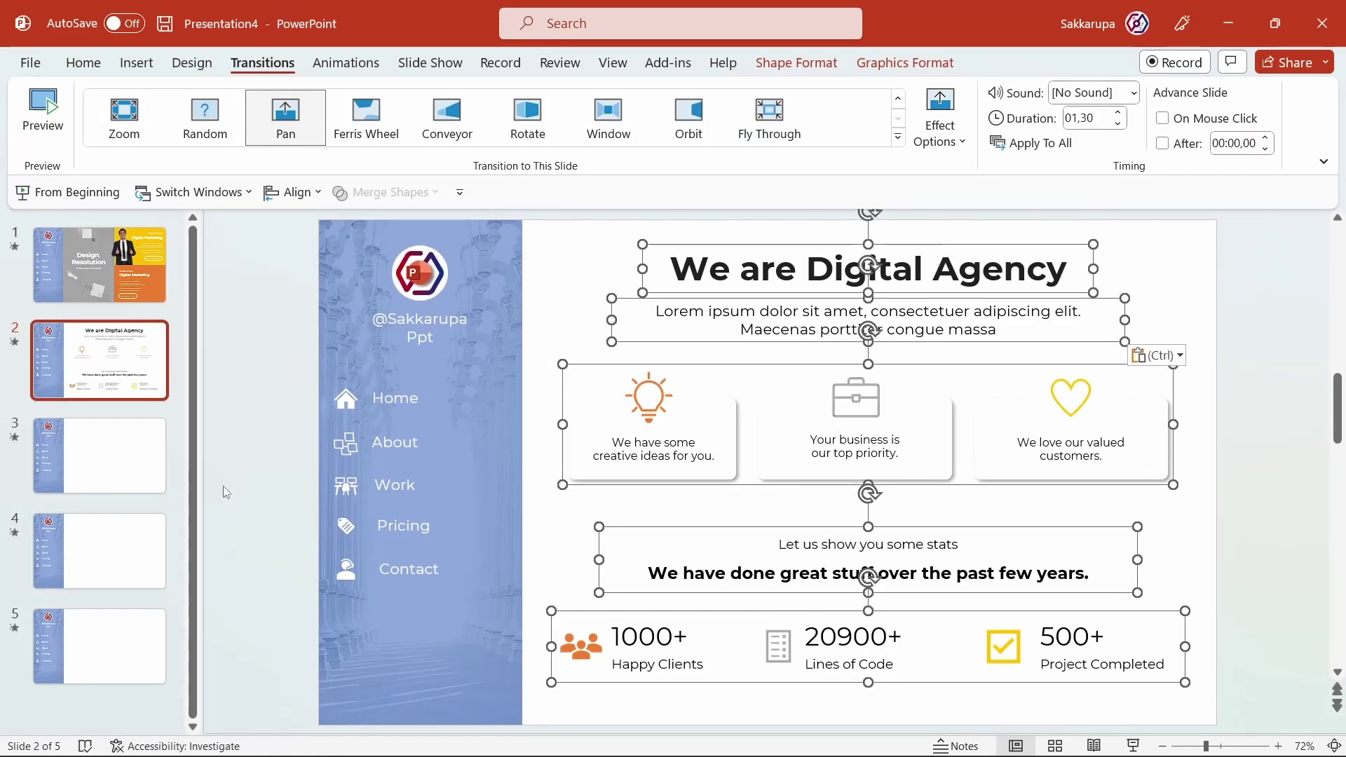
Copy the Latest & Creative Work content from data.pptx onto slide 3
{"action": "key", "text": "alt+Tab"}
{"action": "key", "text": "Page_Down"}
{"action": "key", "text": "ctrl+a"}
{"action": "key", "text": "ctrl+c"}
{"action": "key", "text": "alt+Tab"}
{"action": "key", "text": "Page_Down"}
{"action": "key", "text": "ctrl+v"}
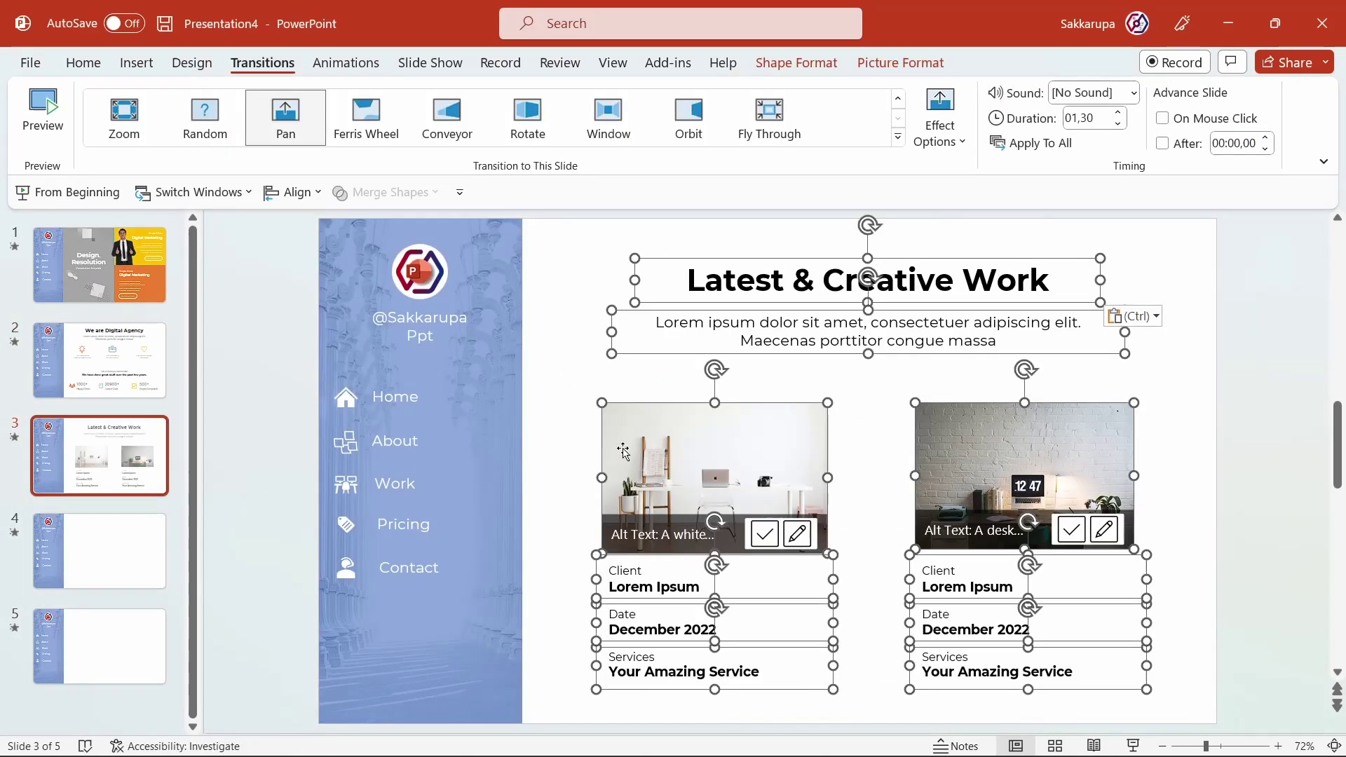
Copy the Web Design Packages content from data.pptx onto slide 4
{"action": "key", "text": "alt+Tab"}
{"action": "key", "text": "Page_Down"}
{"action": "key", "text": "ctrl+a"}
{"action": "key", "text": "ctrl+c"}
{"action": "key", "text": "alt+Tab"}
{"action": "left_click", "coordinate": [130, 552]}
{"action": "key", "text": "ctrl+v"}
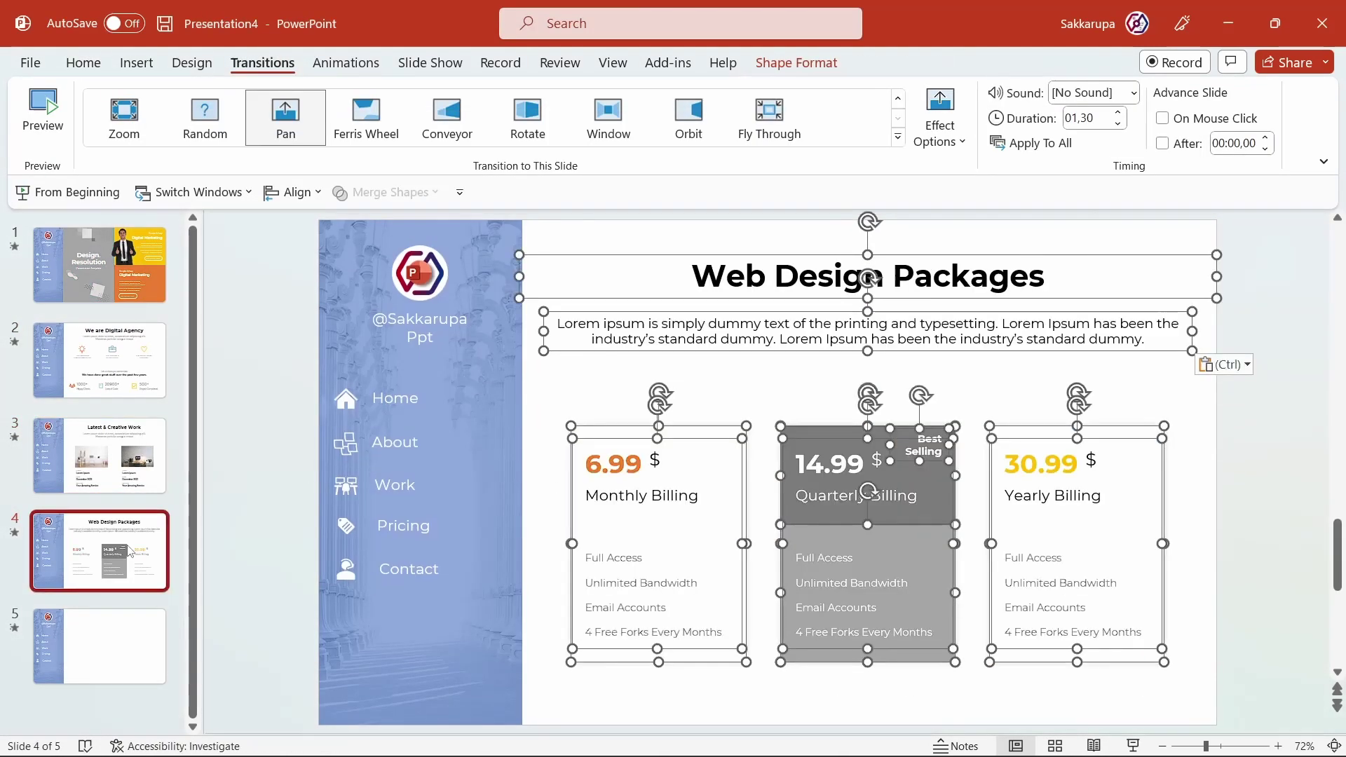
Copy the Get In Touch contact content from data.pptx onto slide 5
{"action": "key", "text": "alt+Tab"}
{"action": "key", "text": "Page_Down"}
{"action": "key", "text": "ctrl+a"}
{"action": "key", "text": "ctrl+c"}
{"action": "key", "text": "alt+Tab"}
{"action": "left_click", "coordinate": [120, 633]}
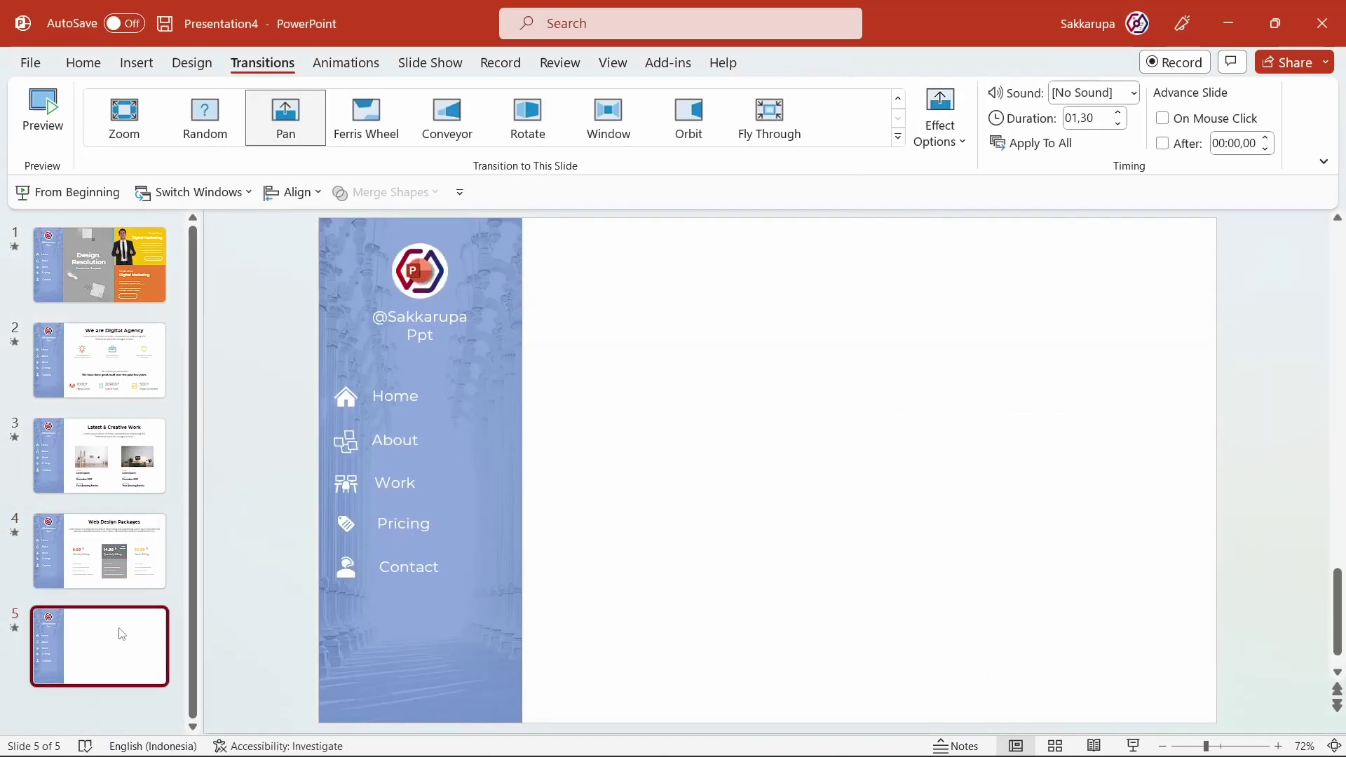
{"action": "key", "text": "ctrl+v"}
{"action": "left_click", "coordinate": [273, 510]}
{"action": "left_click", "coordinate": [124, 295]}
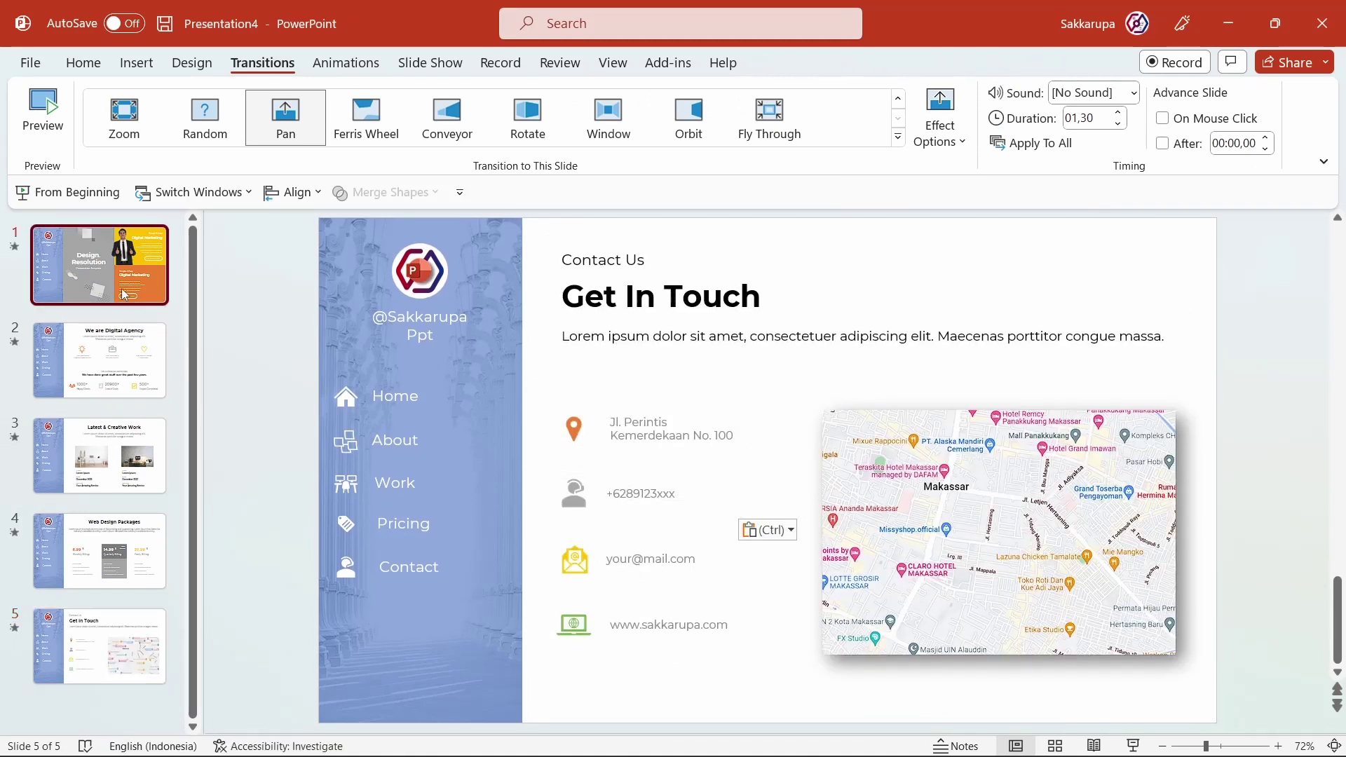
Apply the Corporate Color theme colours and start the slide show from the beginning
{"action": "left_click", "coordinate": [181, 71]}
{"action": "left_click", "coordinate": [1075, 137]}
{"action": "mouse_move", "coordinate": [753, 170]}
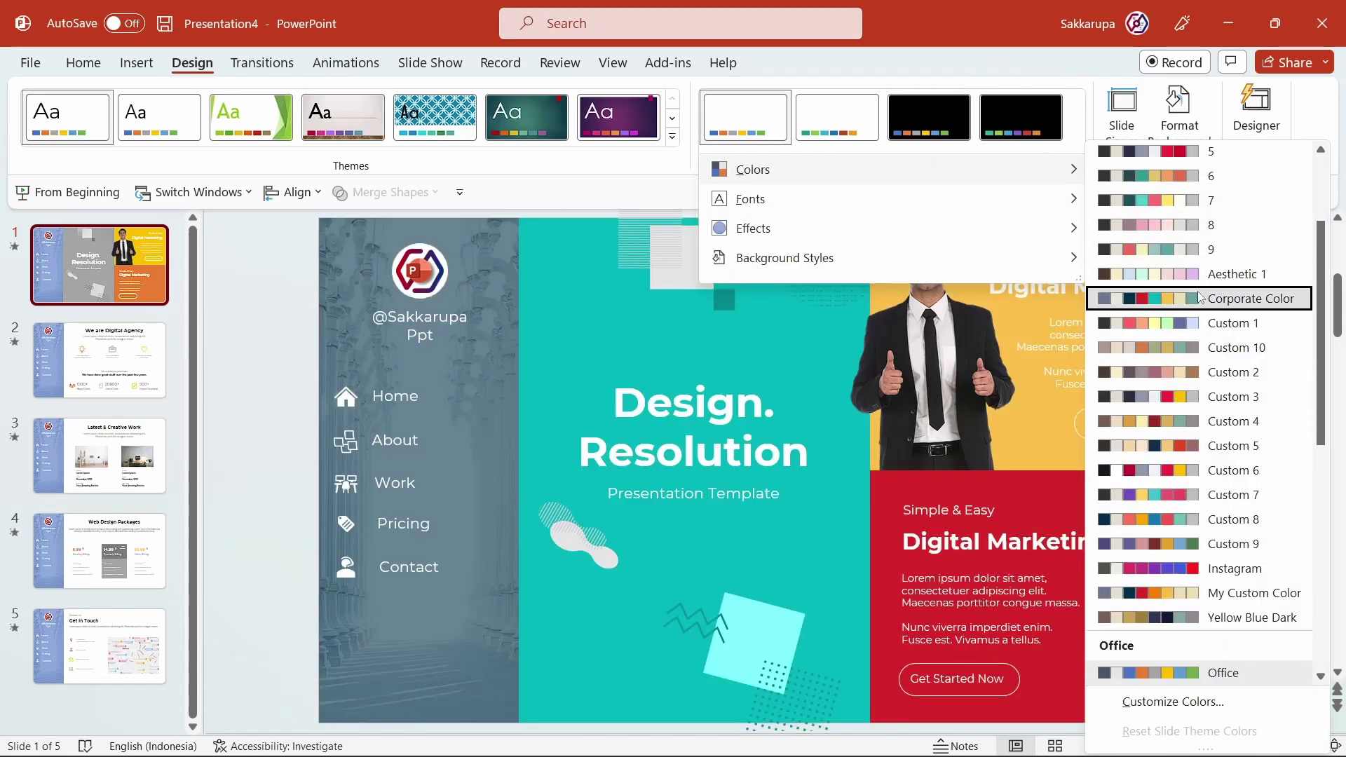
{"action": "left_click", "coordinate": [1199, 297]}
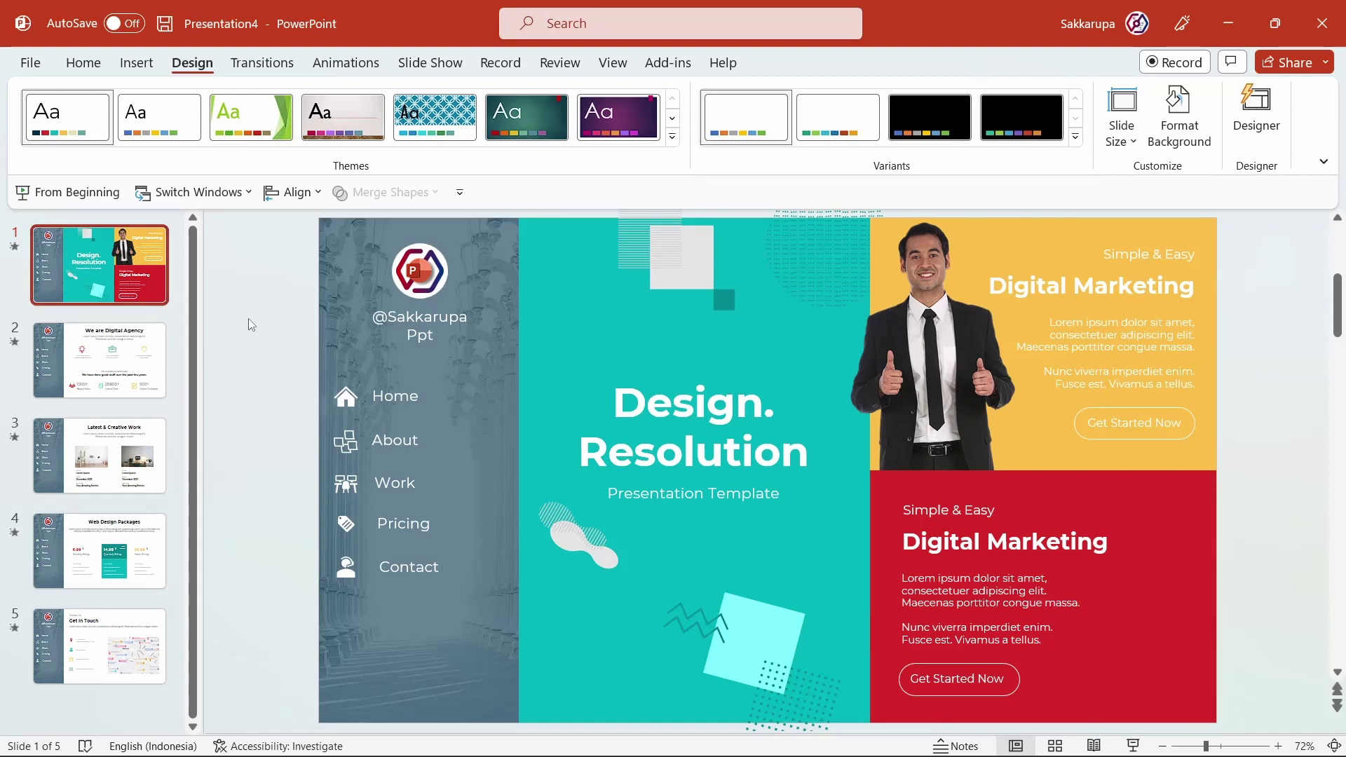
{"action": "left_click", "coordinate": [42, 192]}
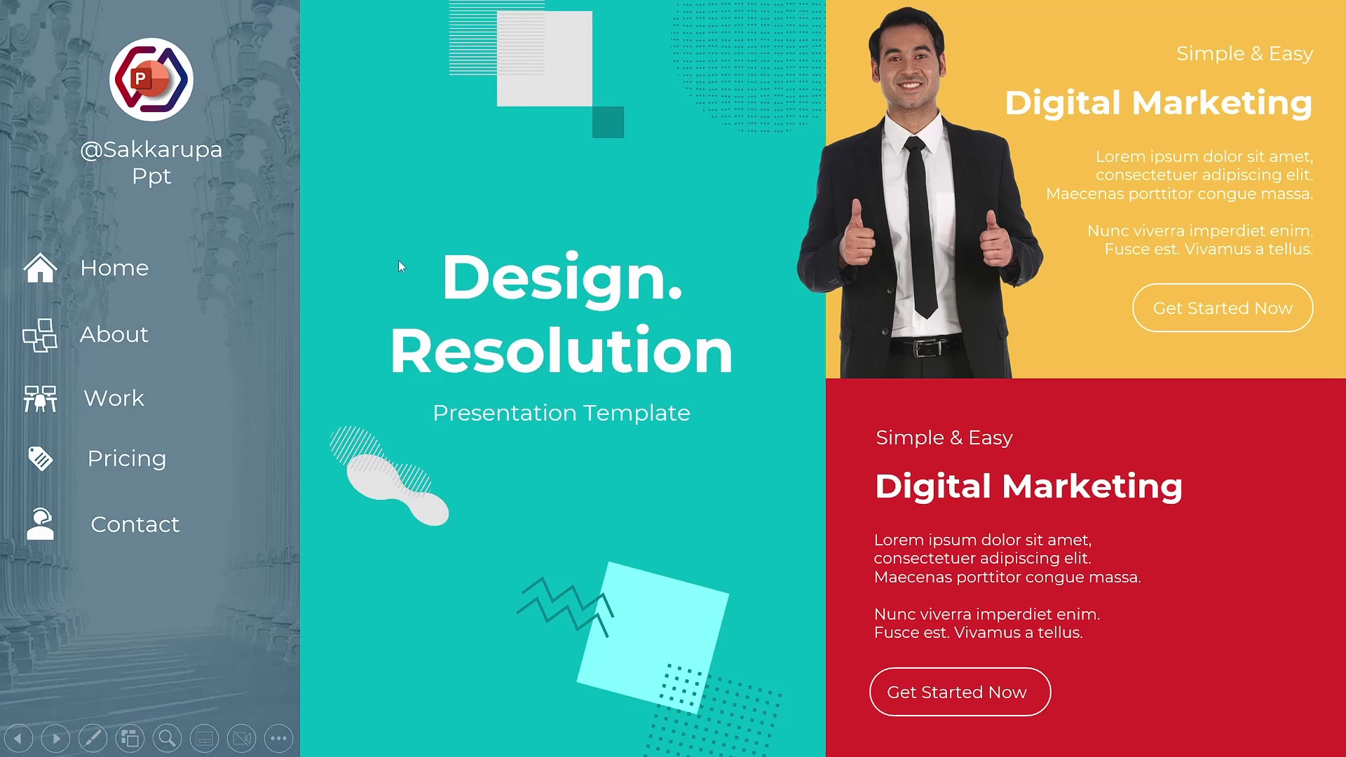
Follow the About, Work, Pricing and Contact sidebar links in the show, then end it with Esc
{"action": "left_click", "coordinate": [108, 338]}
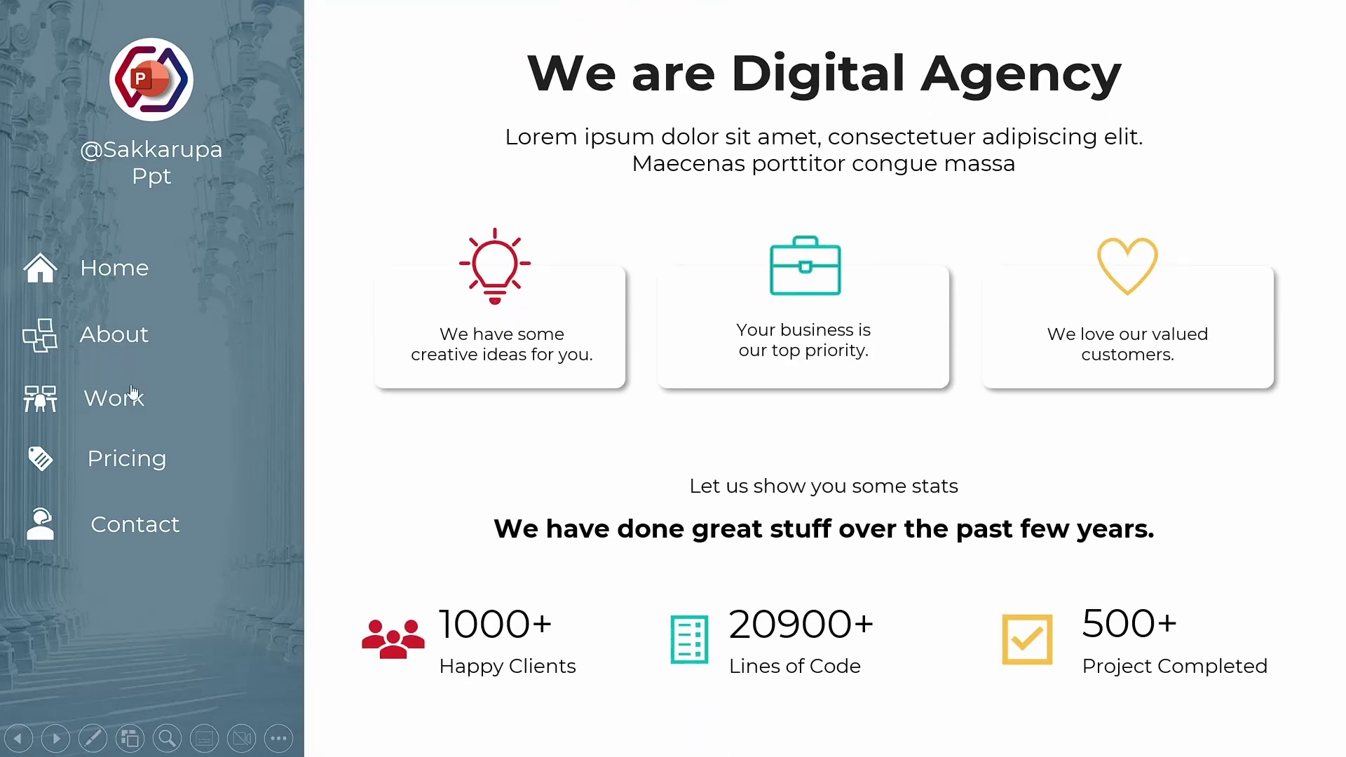
{"action": "left_click", "coordinate": [131, 393]}
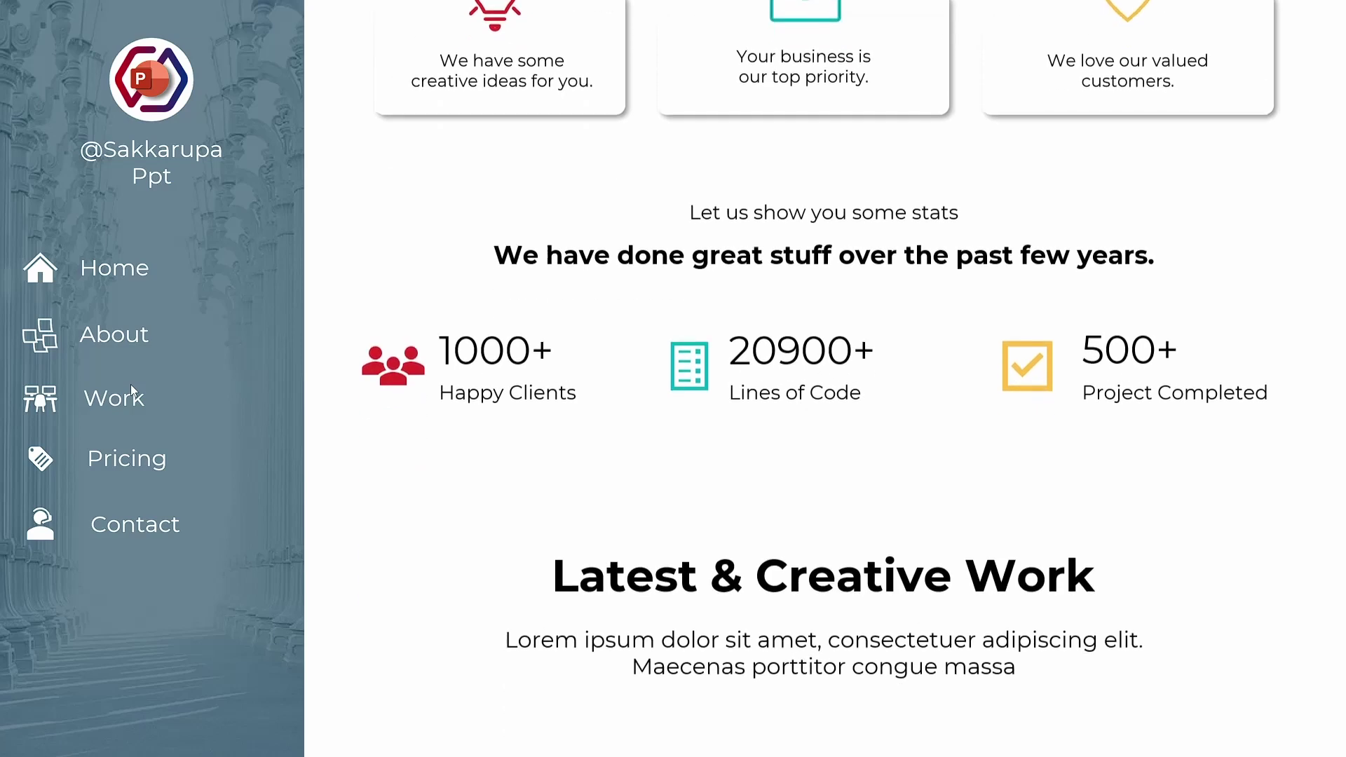
{"action": "left_click", "coordinate": [124, 460]}
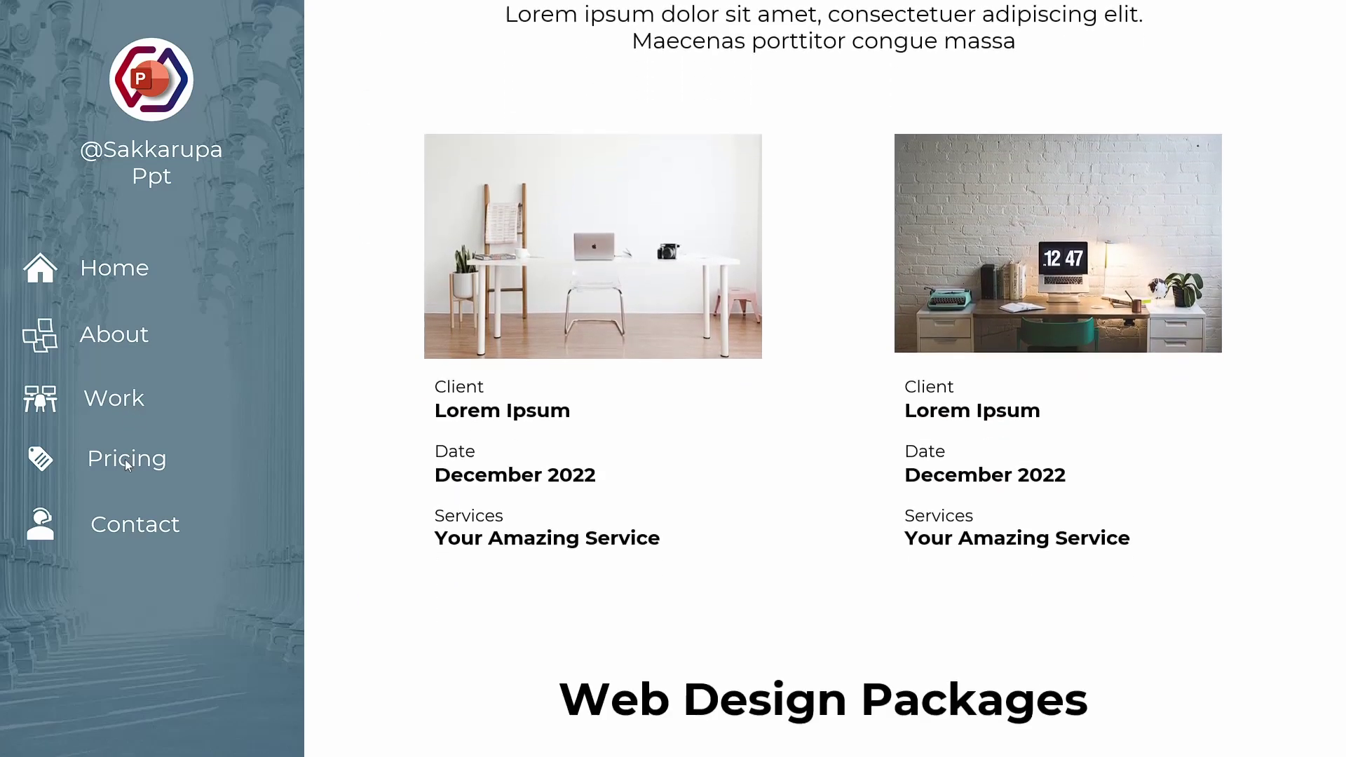
{"action": "left_click", "coordinate": [136, 531]}
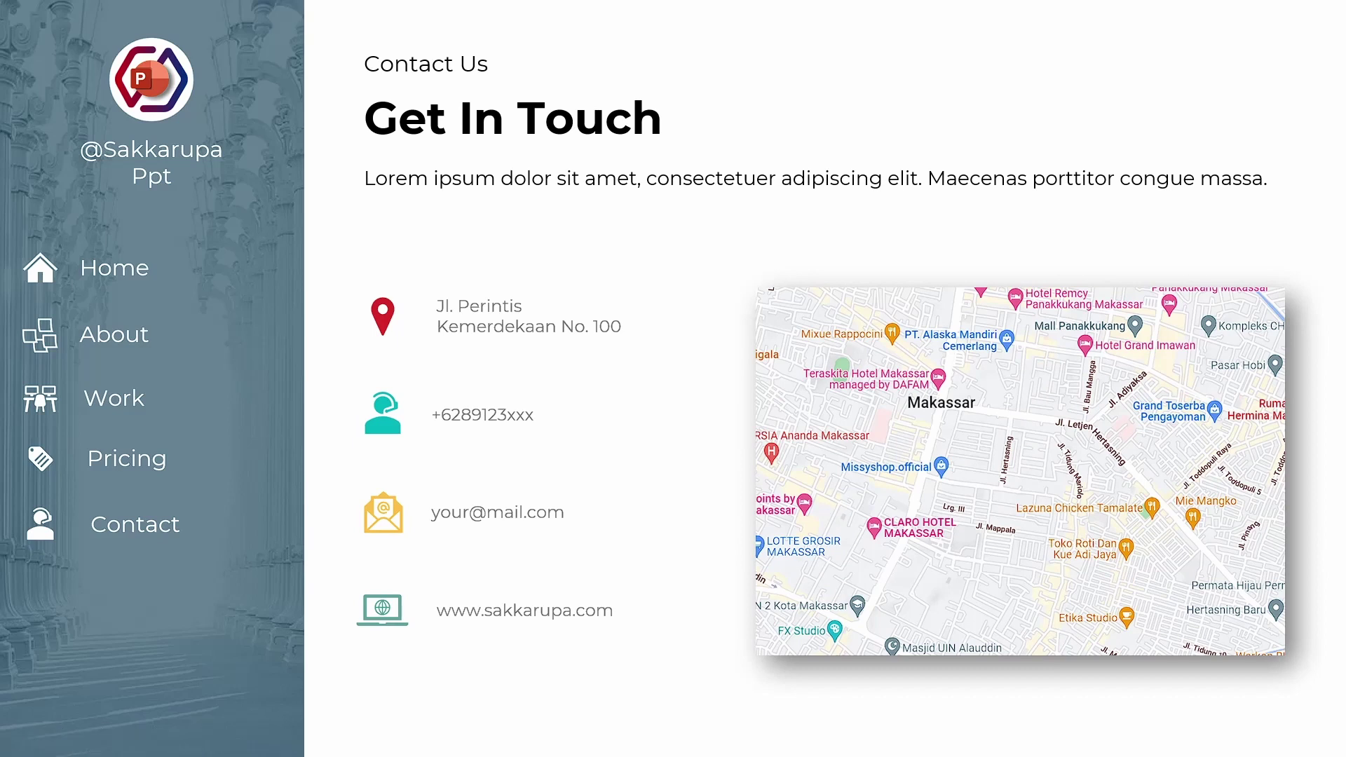
{"action": "key", "text": "Escape"}
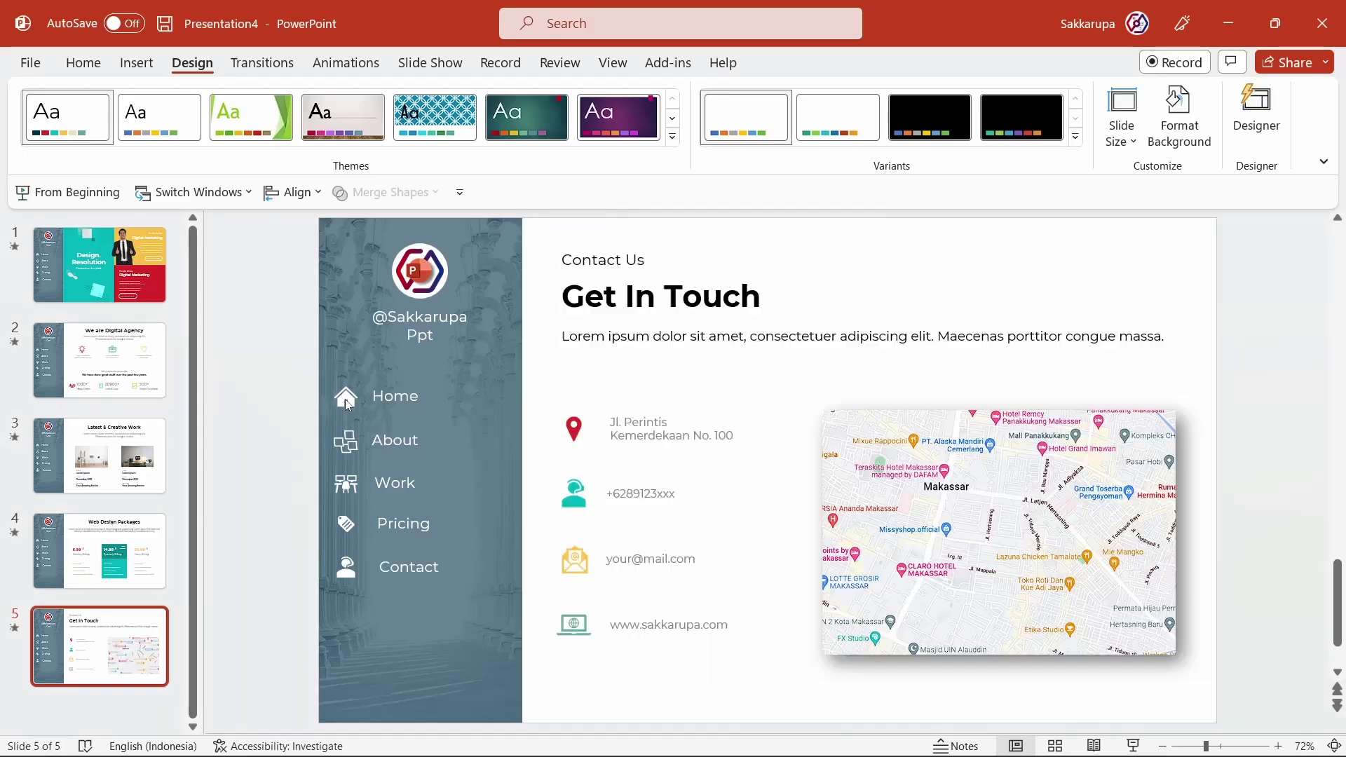